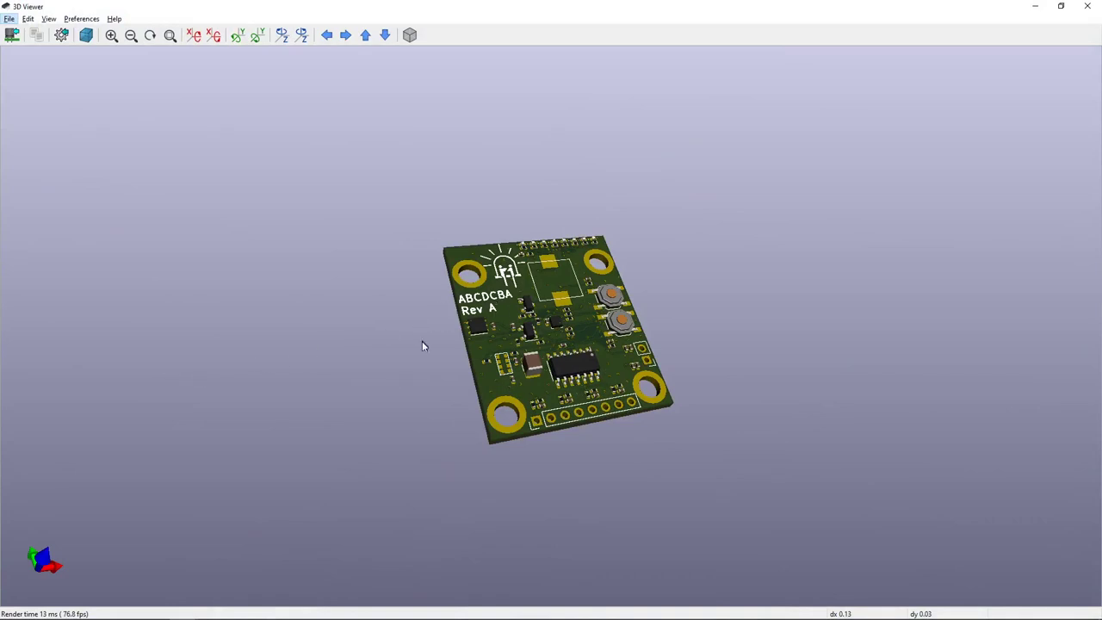
- Orbit and zoom the ABCDCBA board from several angles, then switch back to Pcbnew
{"action": "left_click_drag", "start_coordinate": [551, 310], "coordinate": [807, 458]}
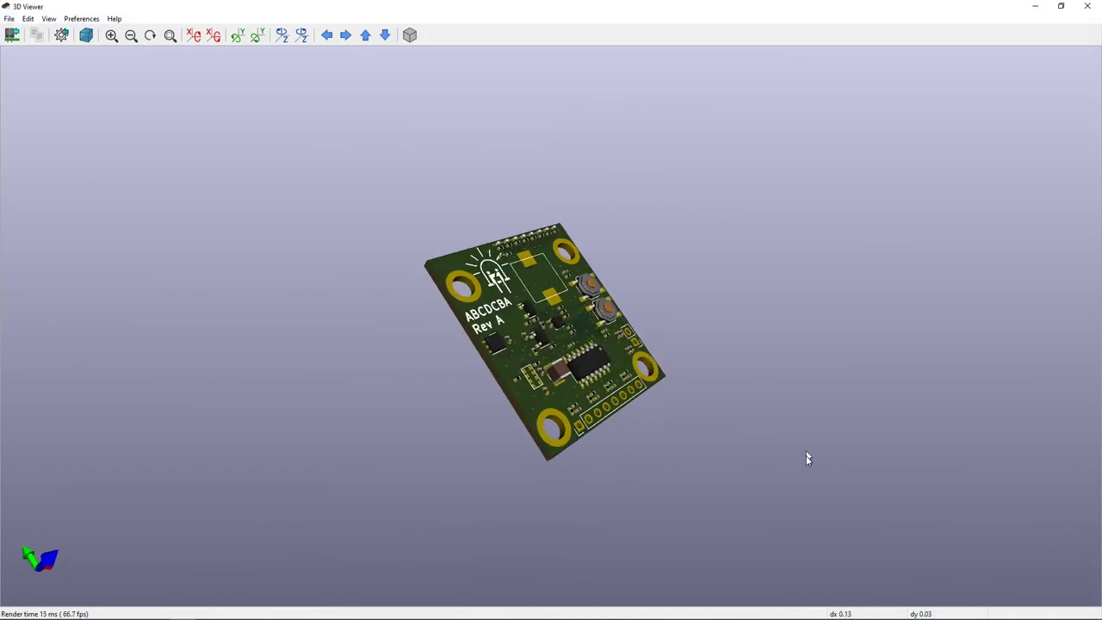
{"action": "left_click_drag", "start_coordinate": [657, 413], "coordinate": [408, 448]}
{"action": "scroll", "coordinate": [481, 368], "scroll_direction": "up", "scroll_amount": 5}
{"action": "scroll", "coordinate": [482, 368], "scroll_direction": "down", "scroll_amount": 5}
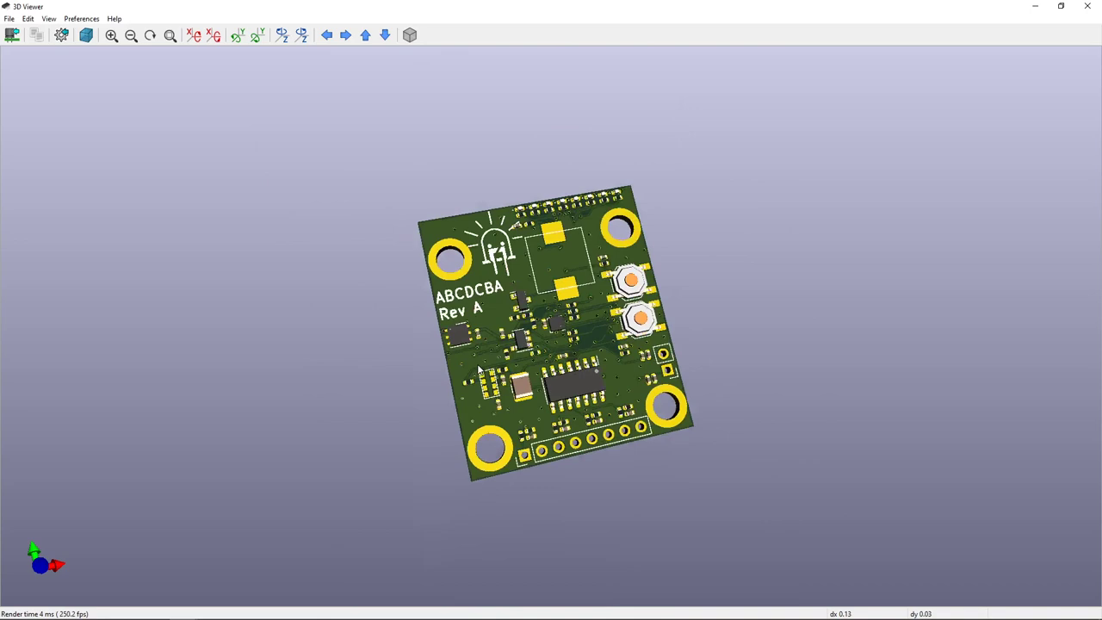
{"action": "scroll", "coordinate": [481, 368], "scroll_direction": "up", "scroll_amount": 3}
{"action": "scroll", "coordinate": [750, 385], "scroll_direction": "down", "scroll_amount": 3}
{"action": "left_click_drag", "start_coordinate": [508, 422], "coordinate": [550, 396]}
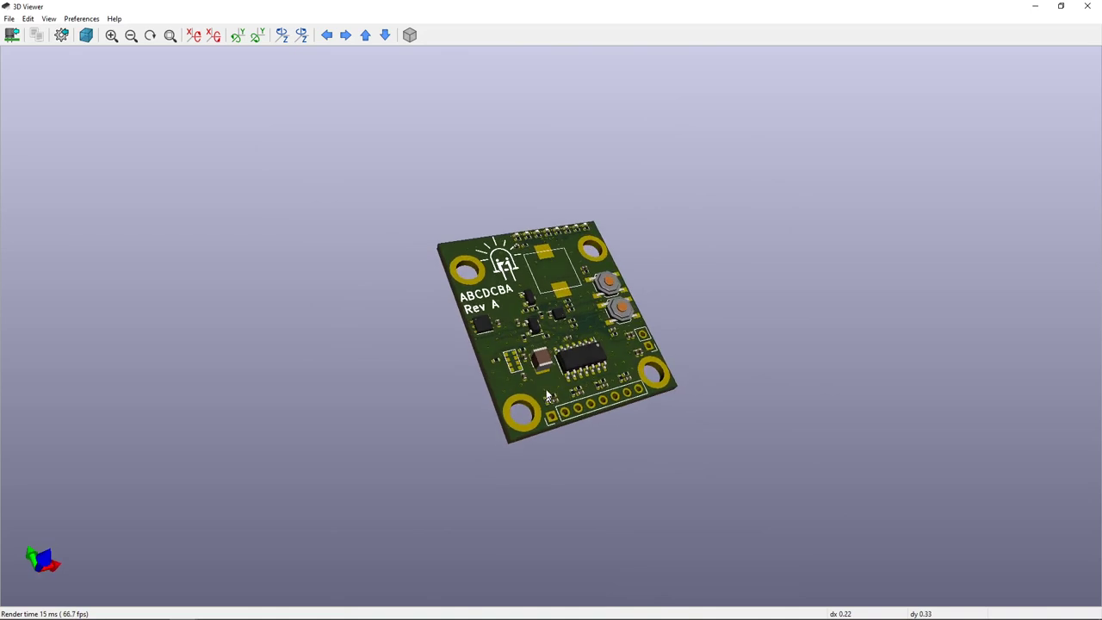
{"action": "scroll", "coordinate": [537, 358], "scroll_direction": "up", "scroll_amount": 2}
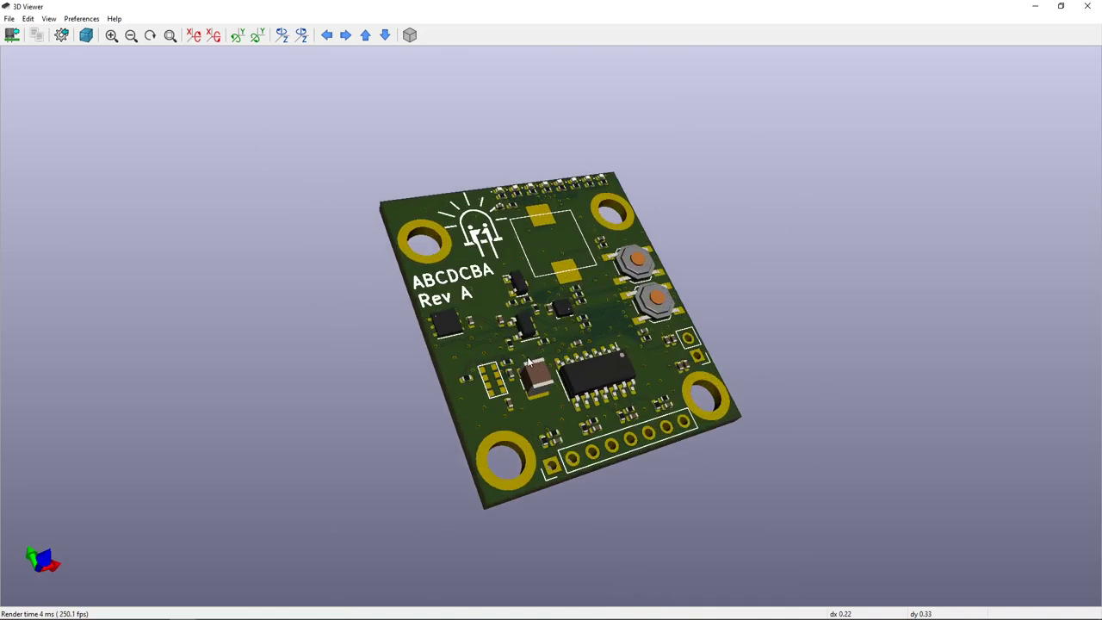
{"action": "left_click_drag", "start_coordinate": [641, 420], "coordinate": [591, 433]}
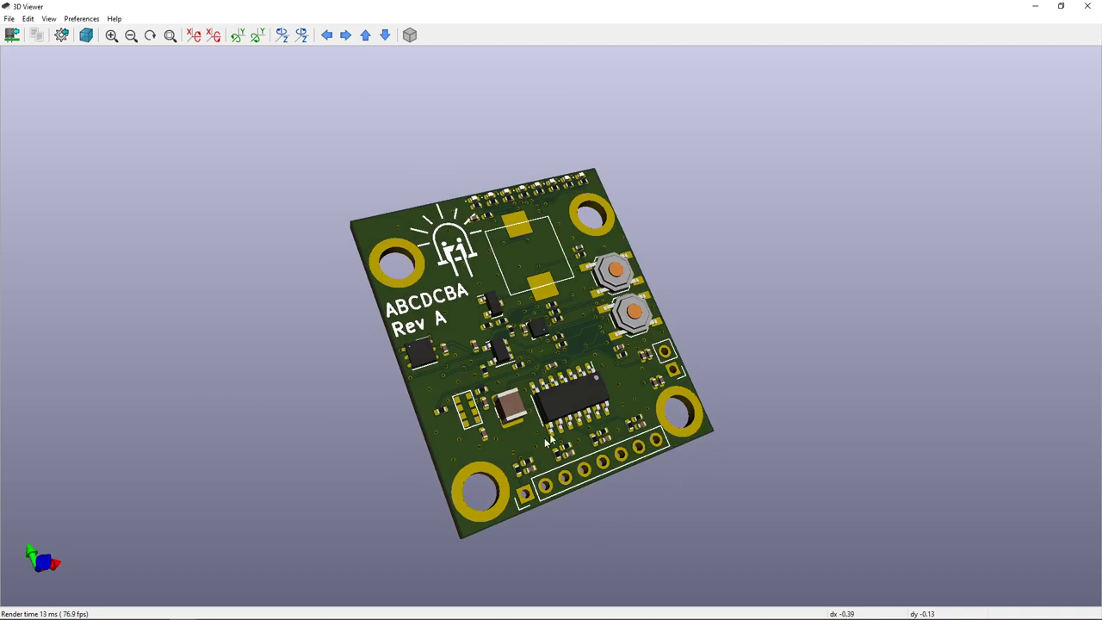
{"action": "left_click_drag", "start_coordinate": [551, 441], "coordinate": [558, 414]}
{"action": "key", "text": "alt+Tab"}
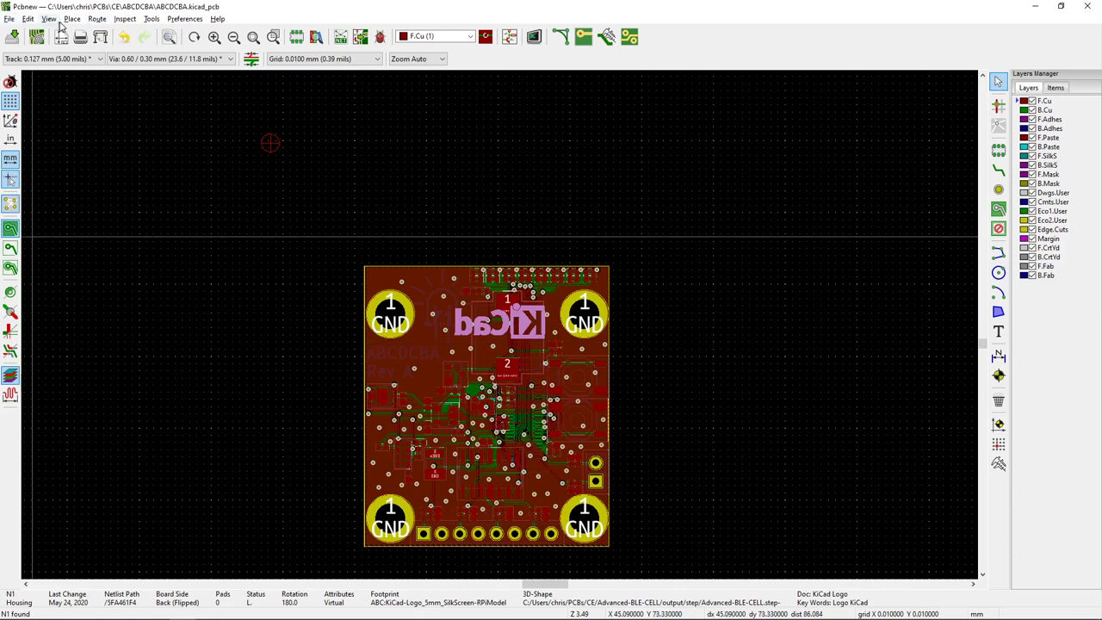
- Browse the File > Export formats without exporting, then return to the 3D board view
{"action": "left_click", "coordinate": [12, 23]}
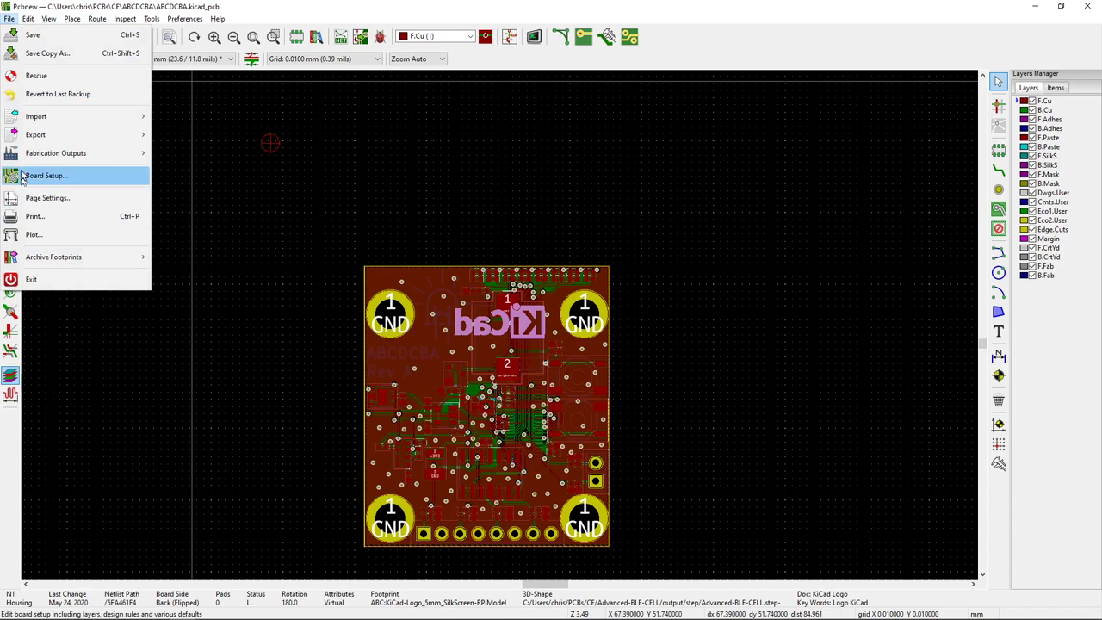
{"action": "mouse_move", "coordinate": [36, 142]}
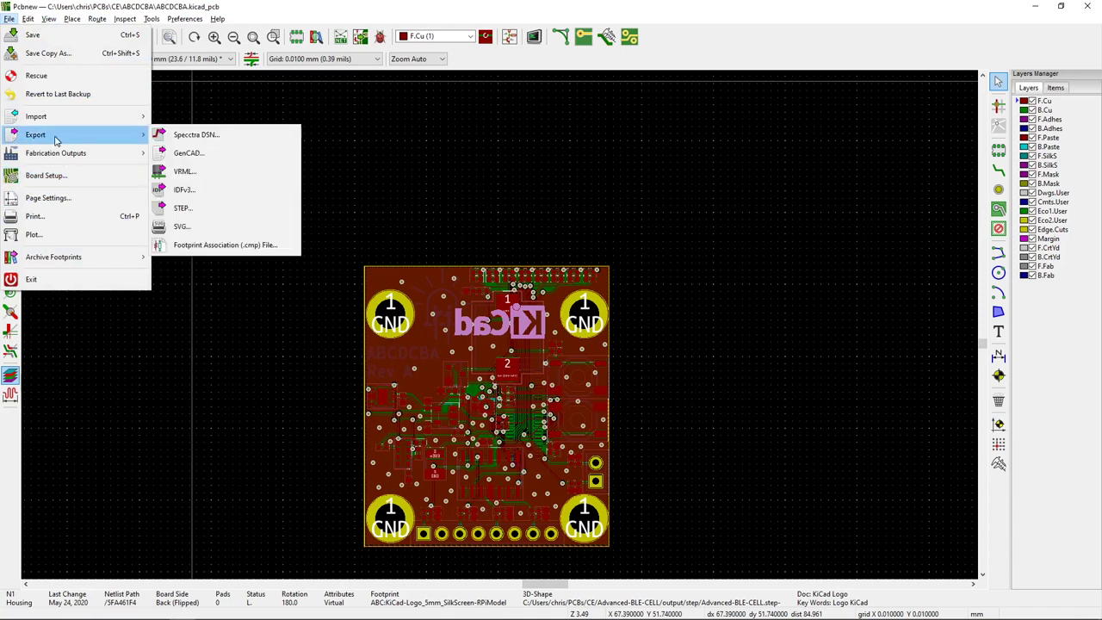
{"action": "left_click", "coordinate": [446, 206]}
{"action": "key", "text": "alt+Tab"}
{"action": "middle_click_drag", "start_coordinate": [433, 274], "coordinate": [448, 277]}
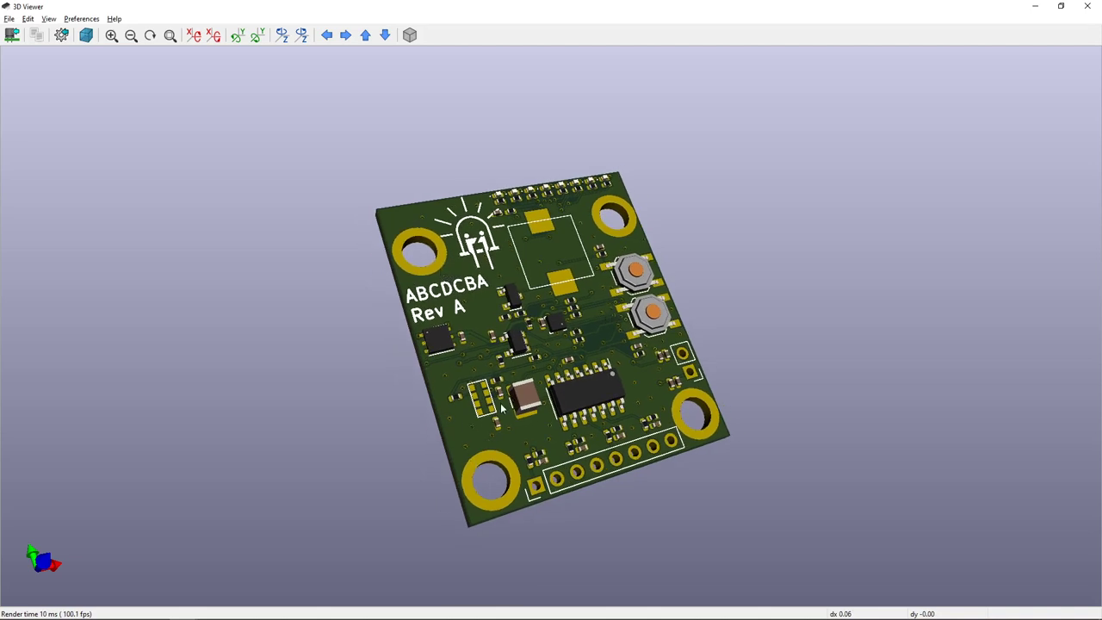
- Switch to Eeschema and zoom in toward the N1 Housing symbol
{"action": "key", "text": "alt+Tab"}
{"action": "key", "text": "alt+Tab"}
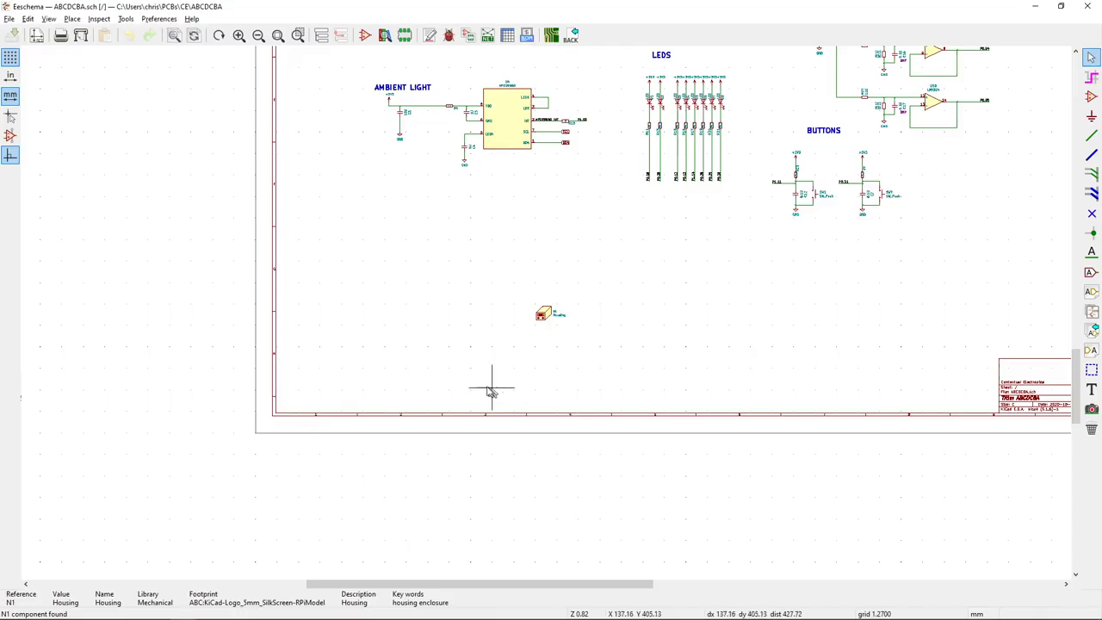
{"action": "scroll", "coordinate": [450, 341], "scroll_direction": "up", "scroll_amount": 2}
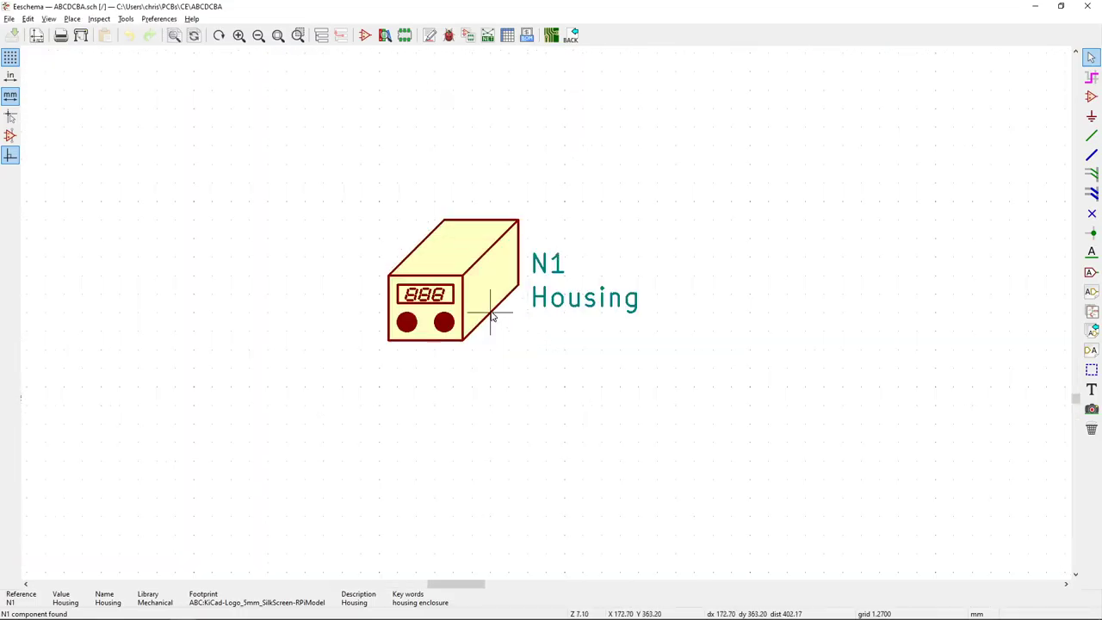
{"action": "scroll", "coordinate": [486, 344], "scroll_direction": "up", "scroll_amount": 1, "text": "shift"}
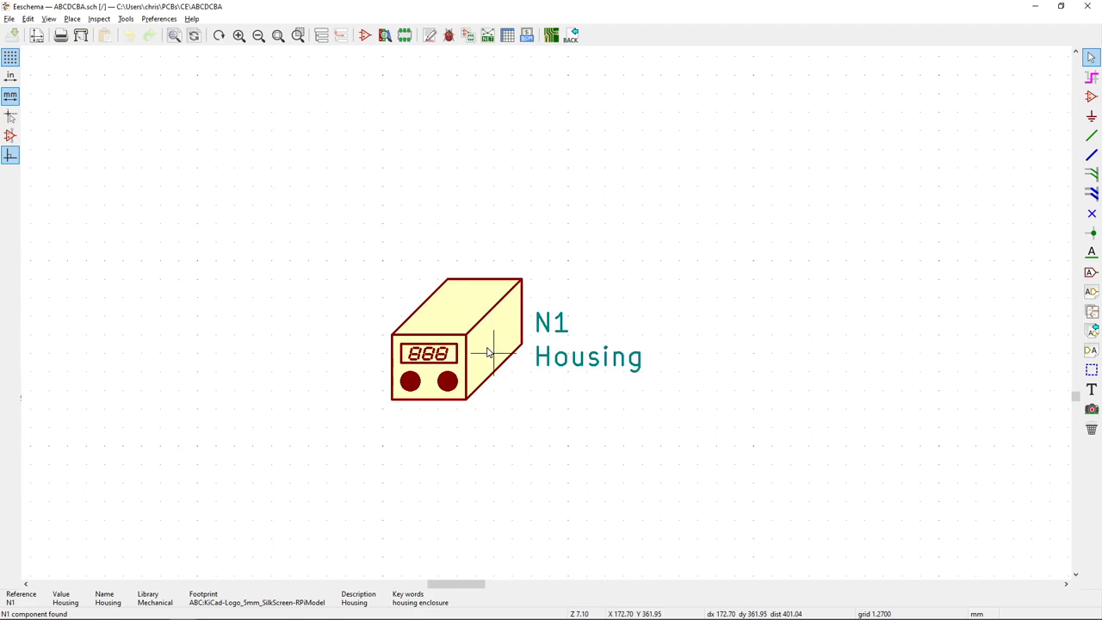
{"action": "scroll", "coordinate": [481, 346], "scroll_direction": "up", "scroll_amount": 1}
{"action": "scroll", "coordinate": [548, 317], "scroll_direction": "down", "scroll_amount": 3}
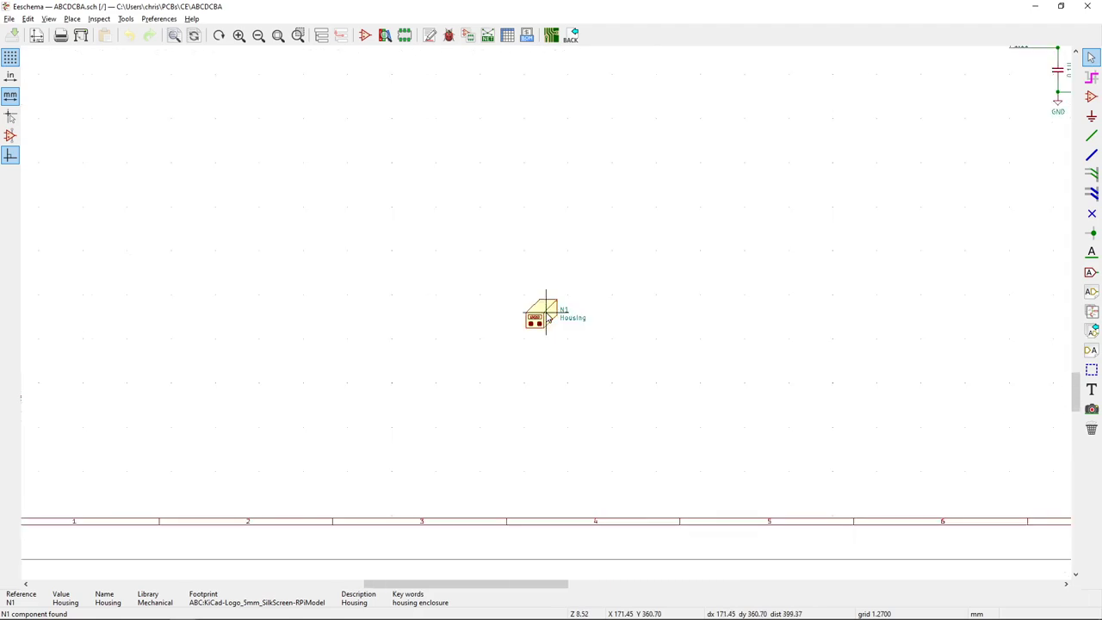
{"action": "scroll", "coordinate": [542, 344], "scroll_direction": "up", "scroll_amount": 2}
{"action": "scroll", "coordinate": [543, 350], "scroll_direction": "up", "scroll_amount": 4}
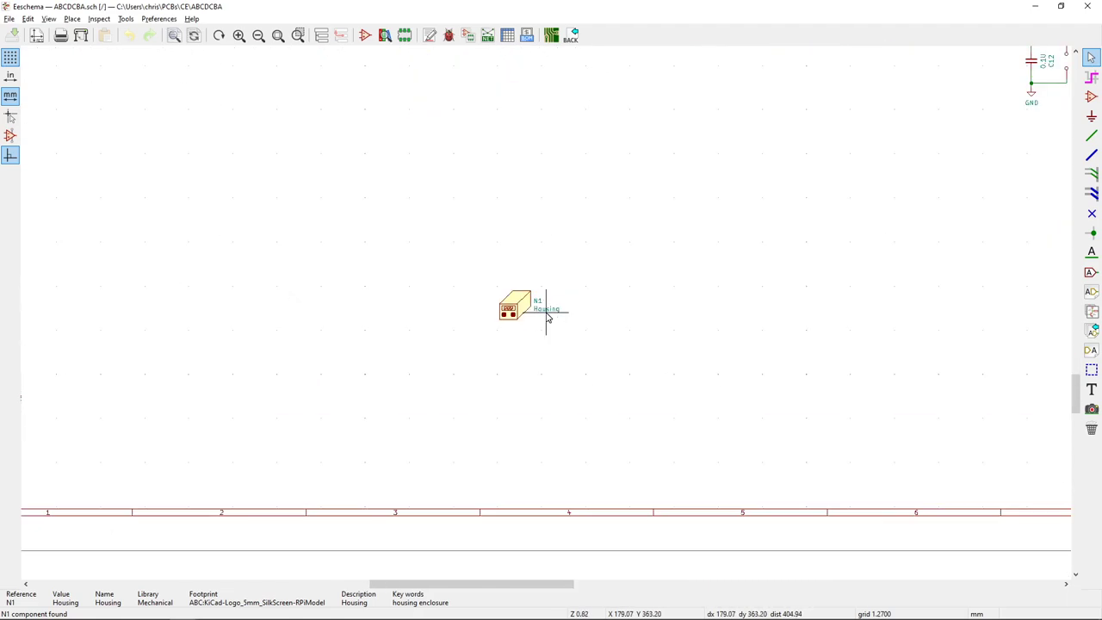
{"action": "scroll", "coordinate": [537, 362], "scroll_direction": "up", "scroll_amount": 1, "text": "shift"}
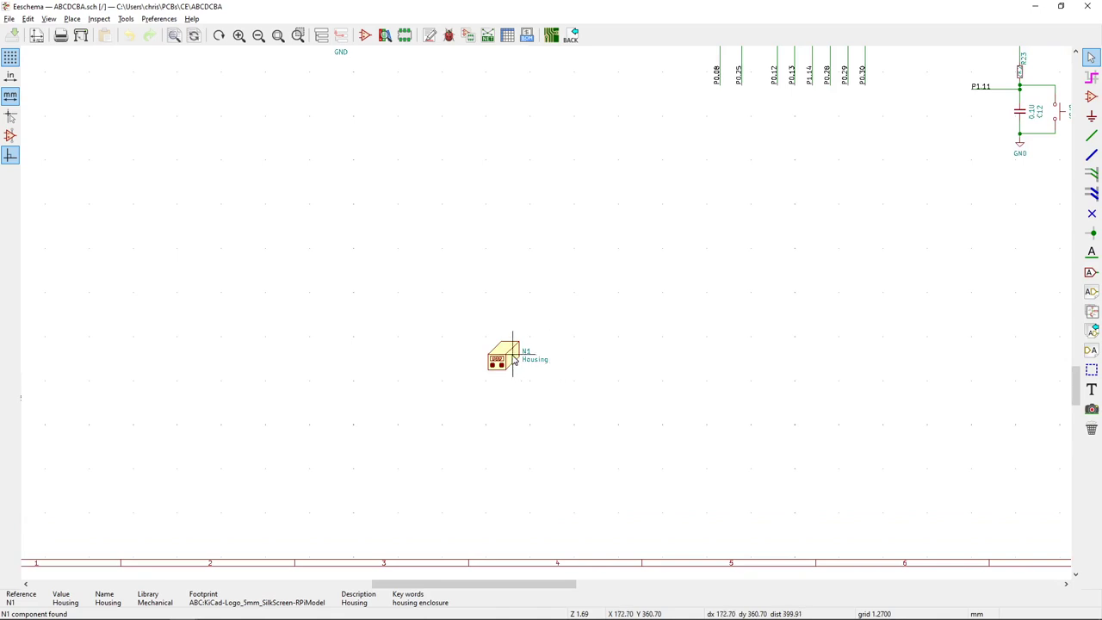
{"action": "scroll", "coordinate": [501, 360], "scroll_direction": "up", "scroll_amount": 5}
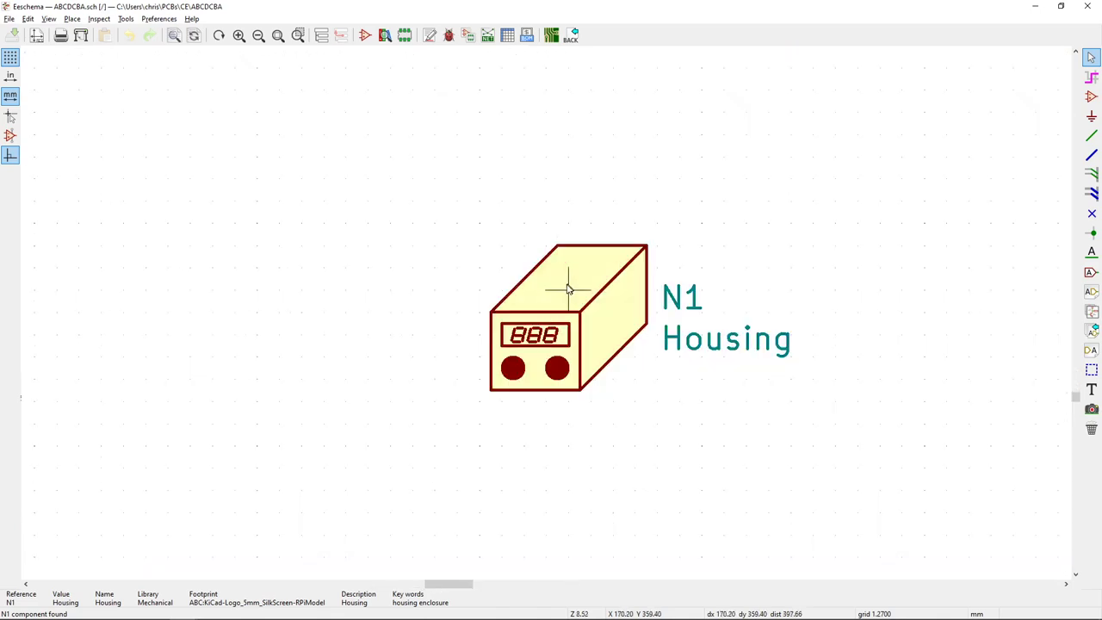
{"action": "scroll", "coordinate": [546, 317], "scroll_direction": "down", "scroll_amount": 5}
{"action": "scroll", "coordinate": [546, 317], "scroll_direction": "up", "scroll_amount": 1}
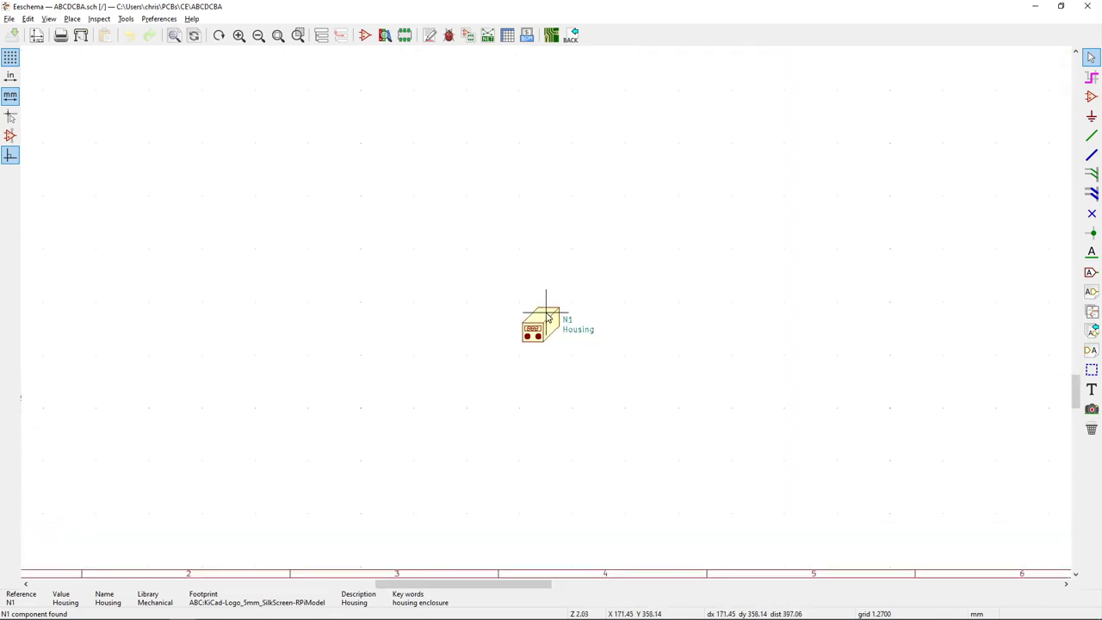
- Open N1's Symbol Properties and check its ABC:KiCad-Logo_5mm_SilkScreen-RPiModel footprint field
{"action": "middle_click_drag", "start_coordinate": [647, 327], "coordinate": [586, 372]}
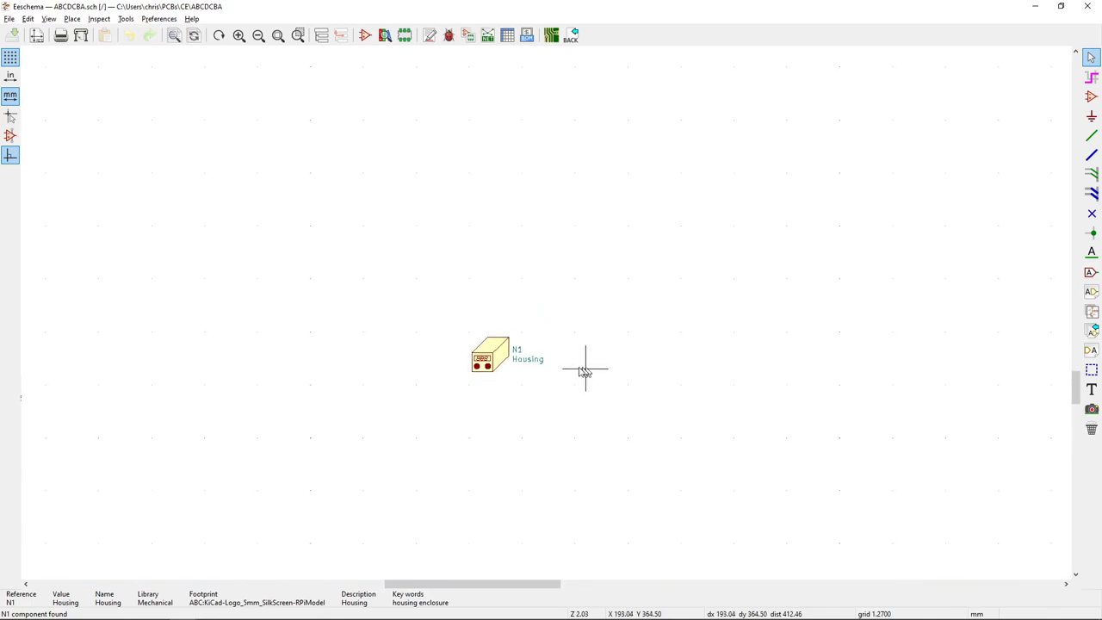
{"action": "double_click", "coordinate": [485, 358]}
{"action": "left_click", "coordinate": [474, 256]}
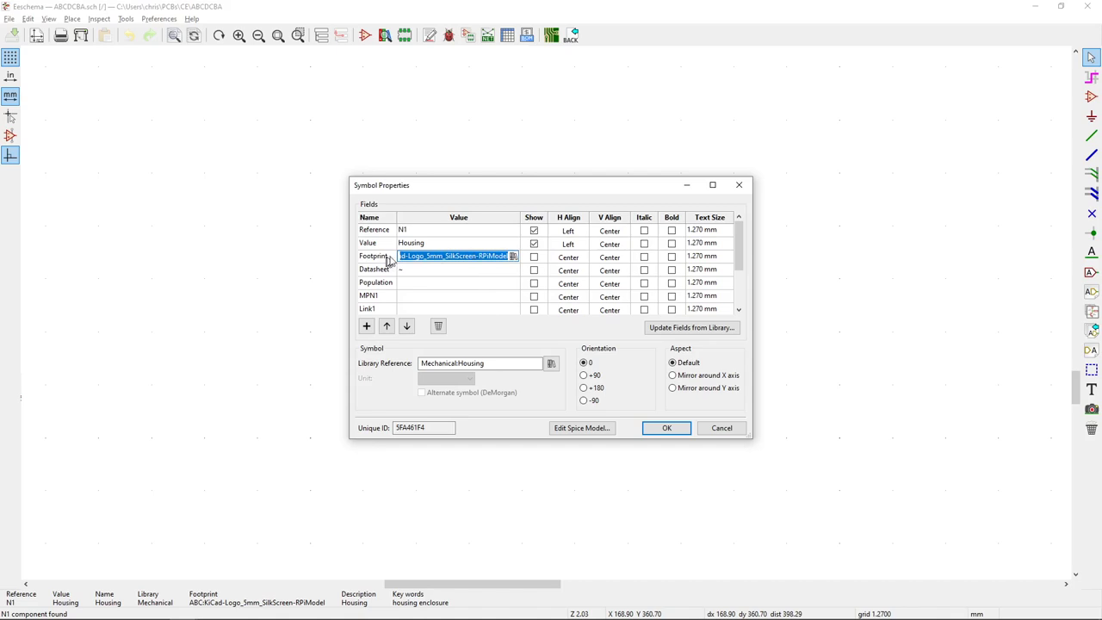
- Bring up the 3D Viewer and flip the board to show its underside
{"action": "key", "text": "alt+Tab"}
{"action": "key", "text": "alt+Tab"}
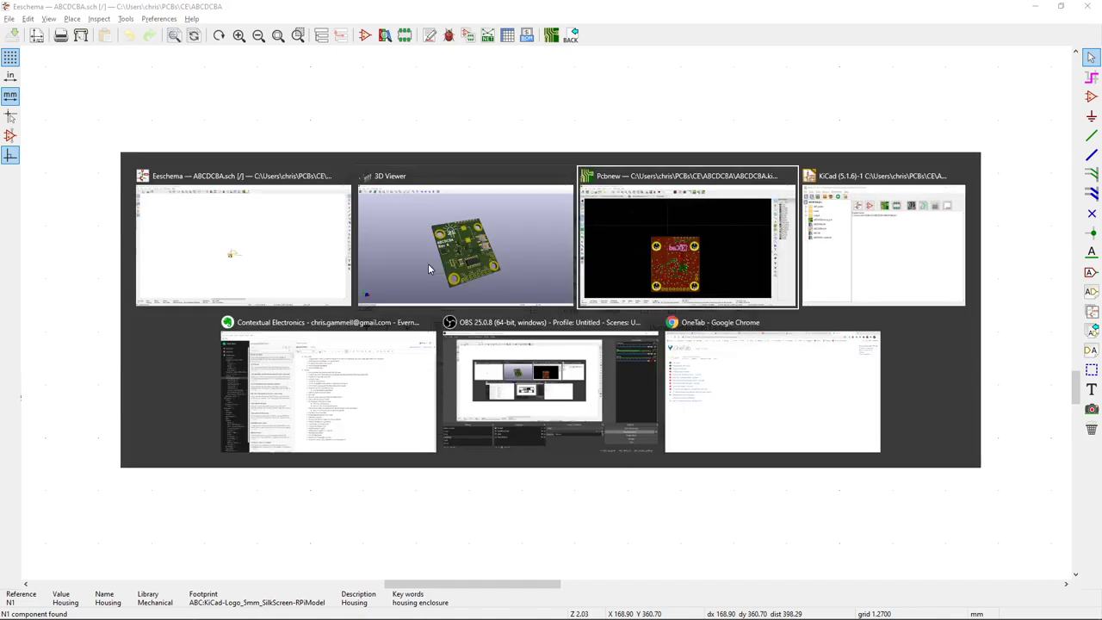
{"action": "key", "text": "alt+shift+Tab"}
{"action": "left_click_drag", "start_coordinate": [428, 263], "coordinate": [644, 375]}
{"action": "scroll", "coordinate": [453, 250], "scroll_direction": "down", "scroll_amount": 2}
{"action": "scroll", "coordinate": [551, 308], "scroll_direction": "up", "scroll_amount": 3}
{"action": "scroll", "coordinate": [551, 305], "scroll_direction": "down", "scroll_amount": 3}
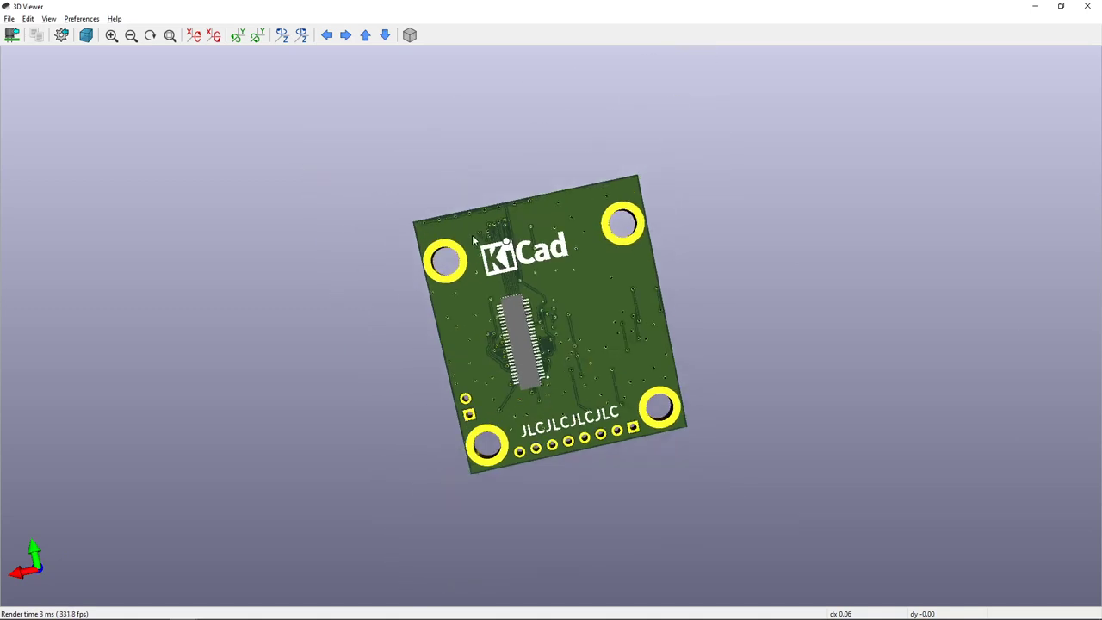
{"action": "middle_click_drag", "start_coordinate": [568, 228], "coordinate": [687, 305]}
- Inspect the underside's KiCad logo and JLCJLCJLCJLC text, then return to Pcbnew
{"action": "scroll", "coordinate": [663, 337], "scroll_direction": "up", "scroll_amount": 1}
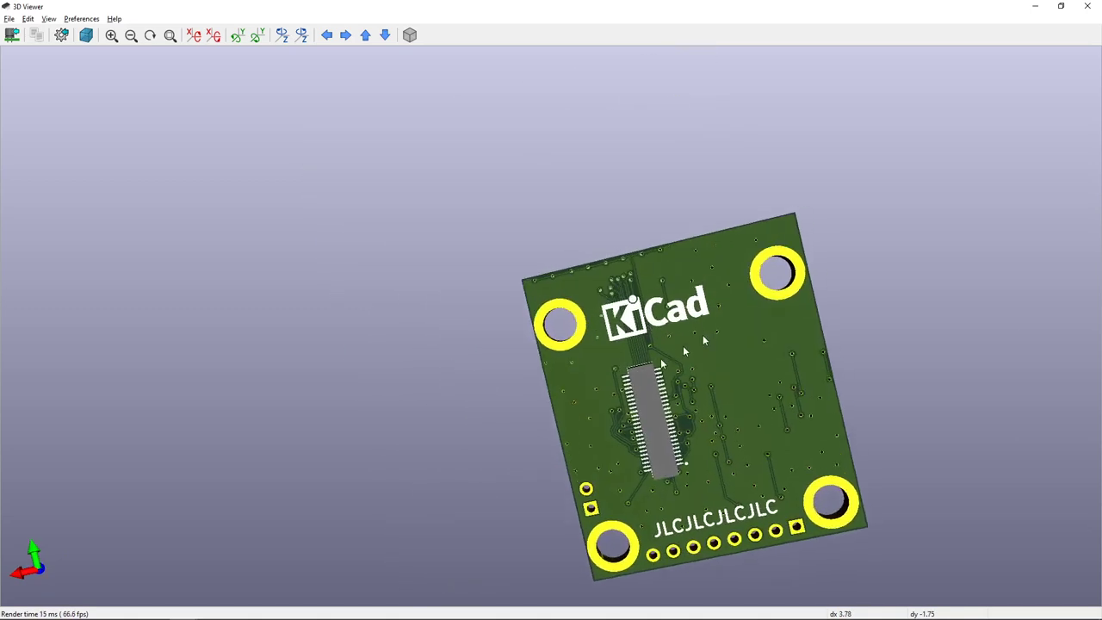
{"action": "left_click_drag", "start_coordinate": [684, 351], "coordinate": [730, 324]}
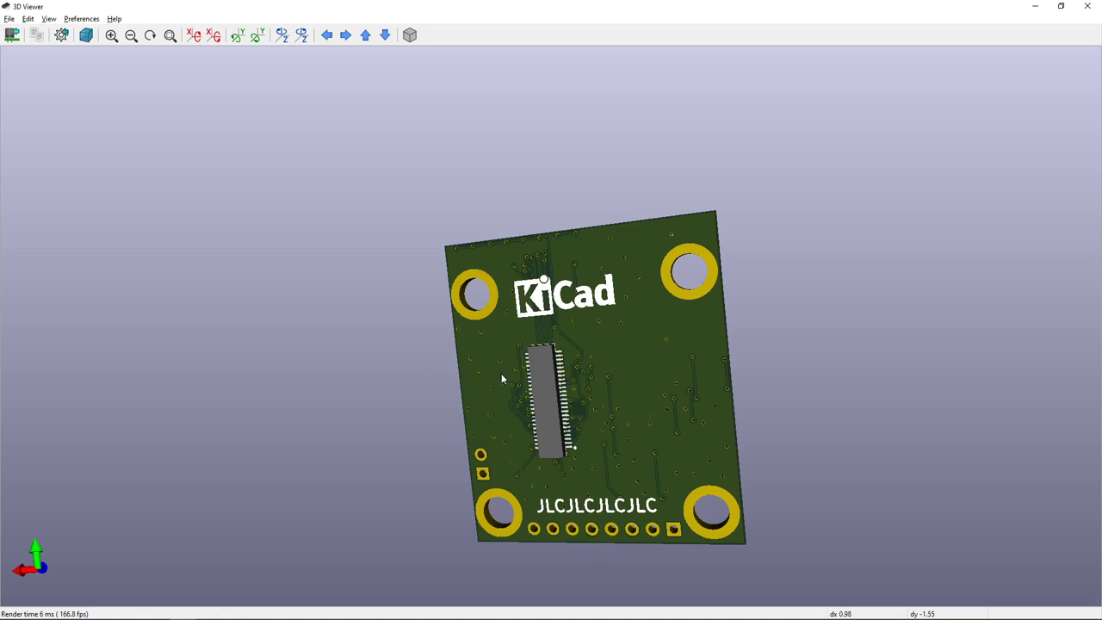
{"action": "middle_click_drag", "start_coordinate": [604, 371], "coordinate": [588, 347]}
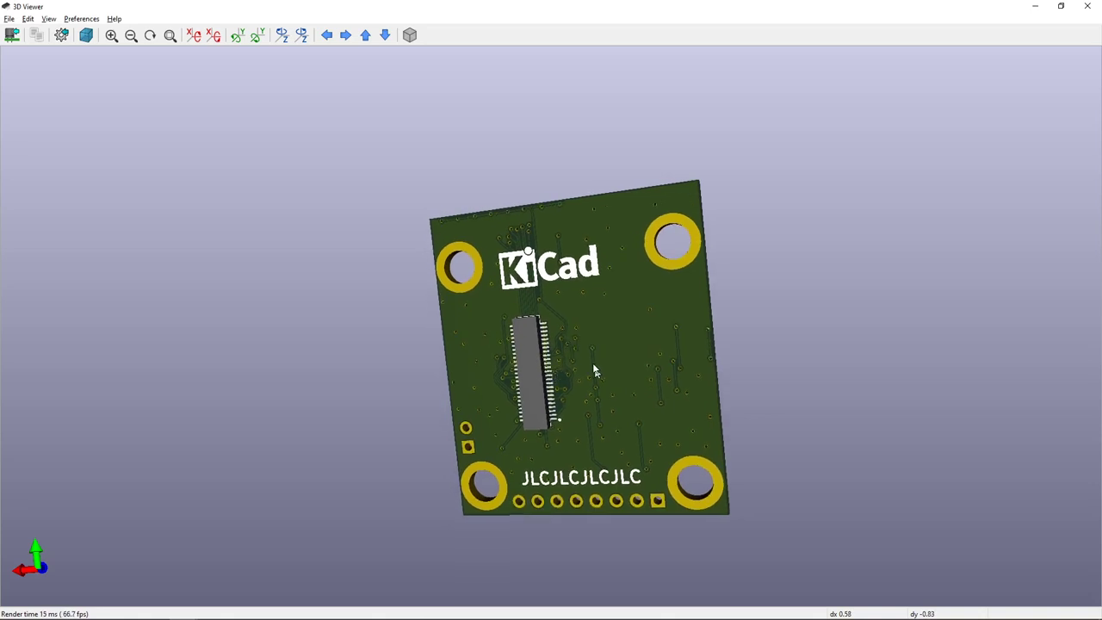
{"action": "key", "text": "alt+Tab"}
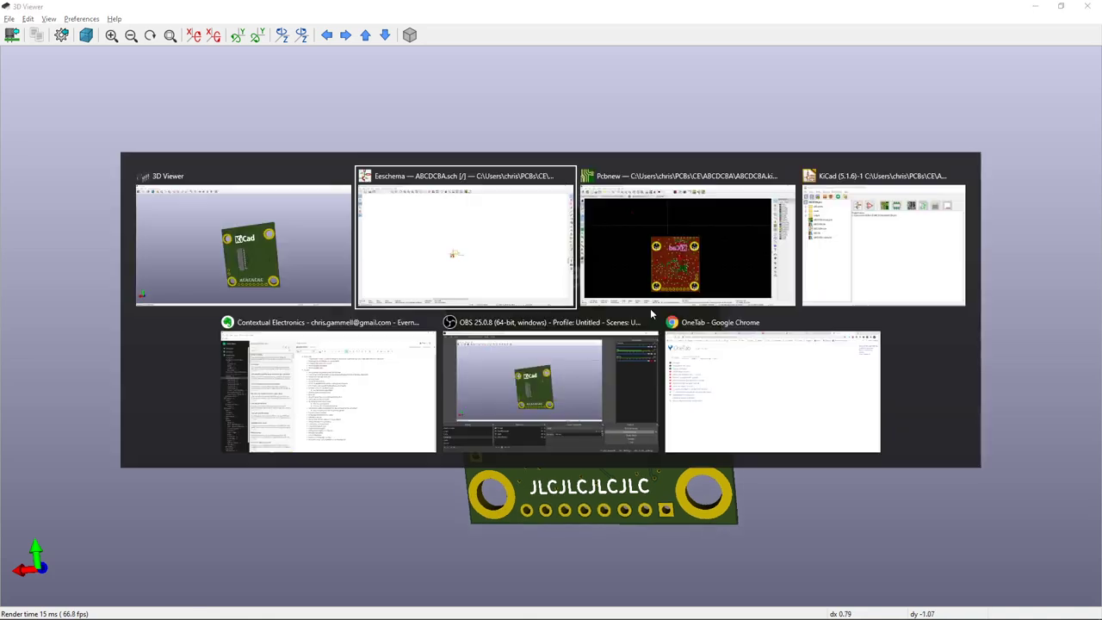
{"action": "key", "text": "alt+Tab"}
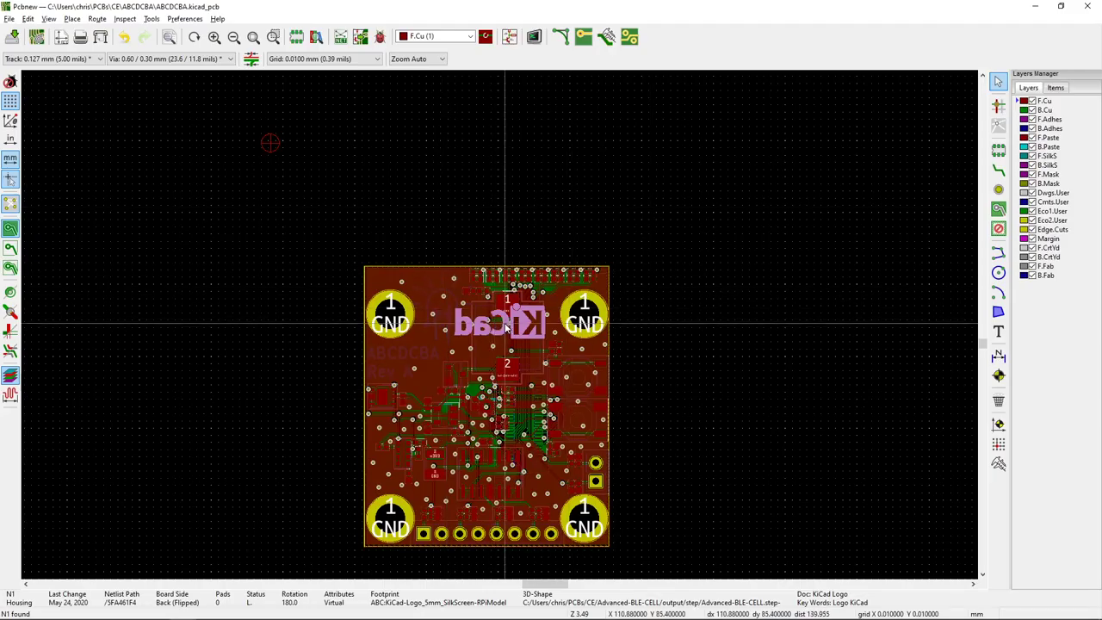
- Set the N1 footprint's 3D model to Advanced-BLE-CELL.step with offset 32, 25.5, 3.2 mm
{"action": "double_click", "coordinate": [506, 325]}
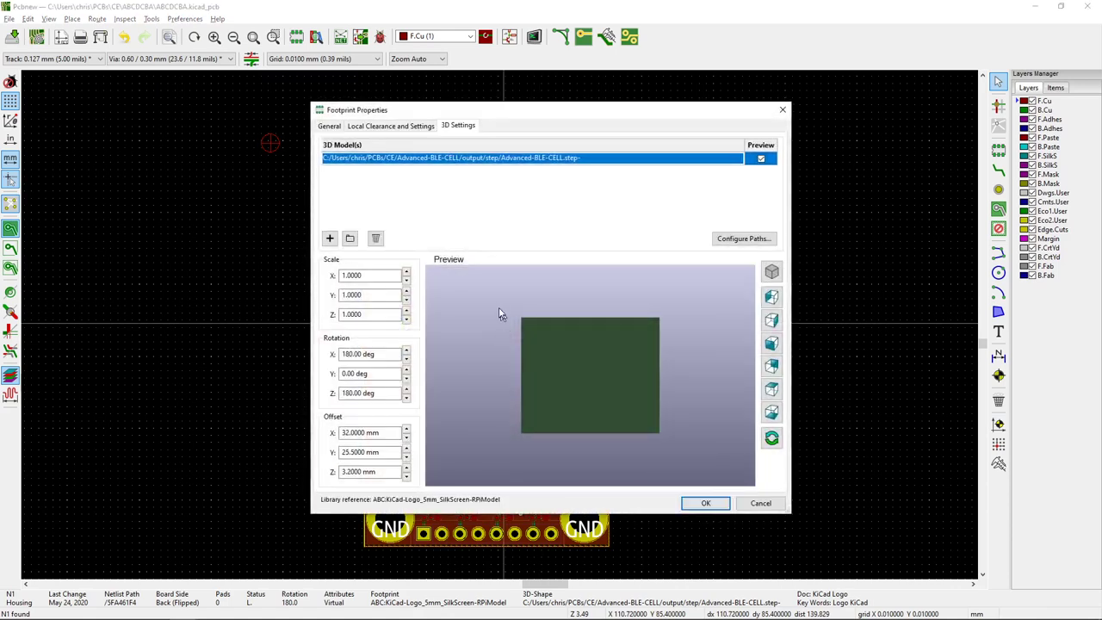
{"action": "left_click_drag", "start_coordinate": [558, 309], "coordinate": [644, 404]}
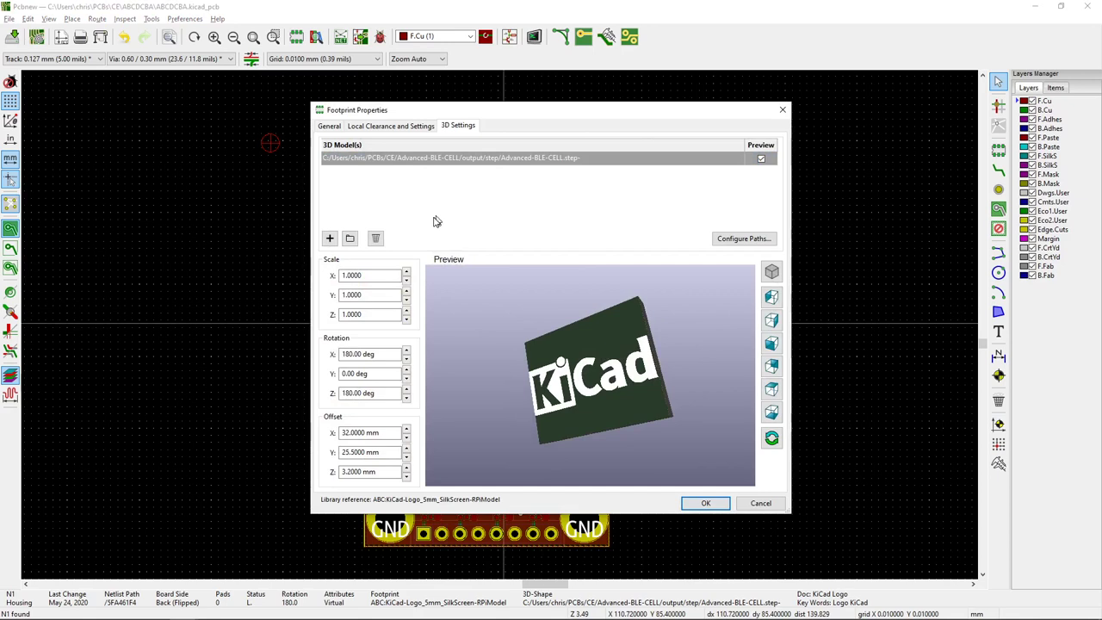
{"action": "left_click", "coordinate": [598, 177]}
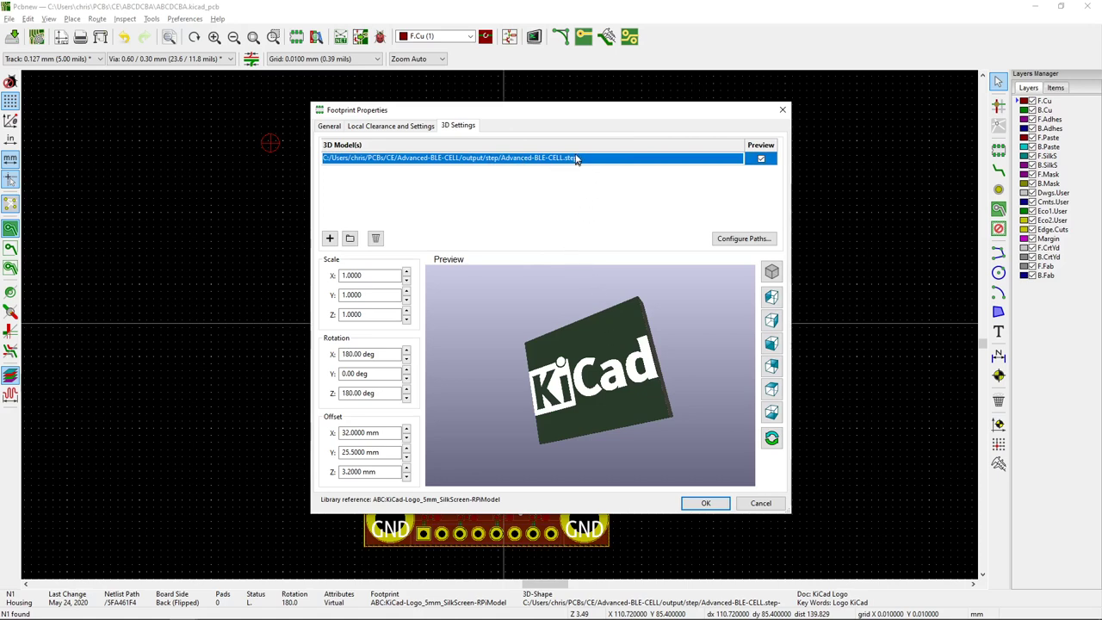
{"action": "left_click", "coordinate": [578, 158]}
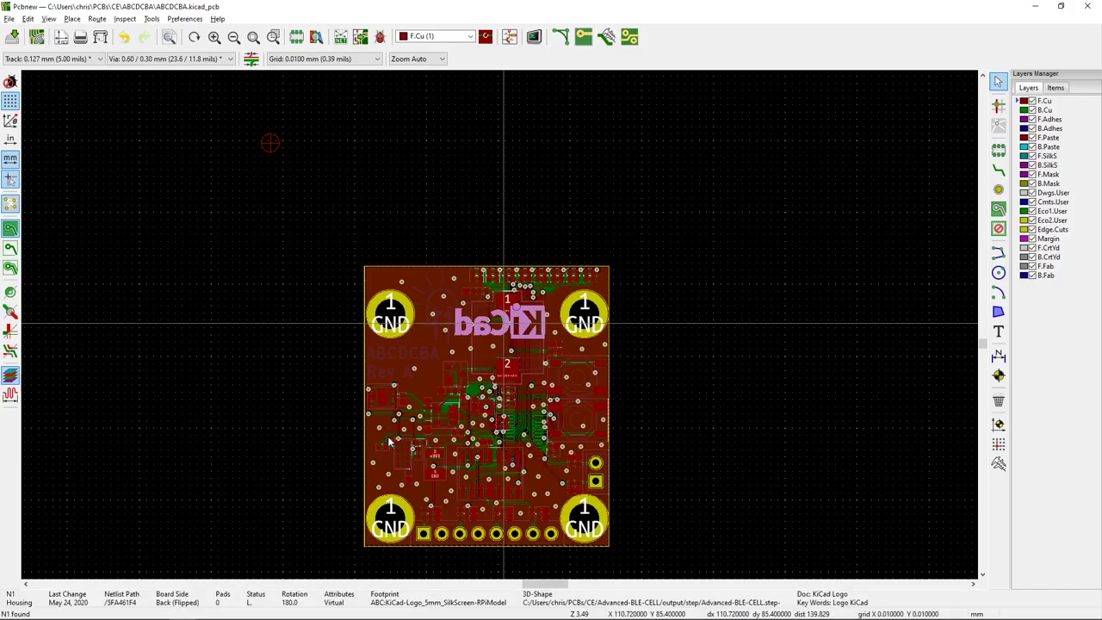
- Check the N1 model preview, apply its 3D placement, and let the 3D Viewer reload Advanced-BLE-CELL
{"action": "key", "text": "alt+Tab"}
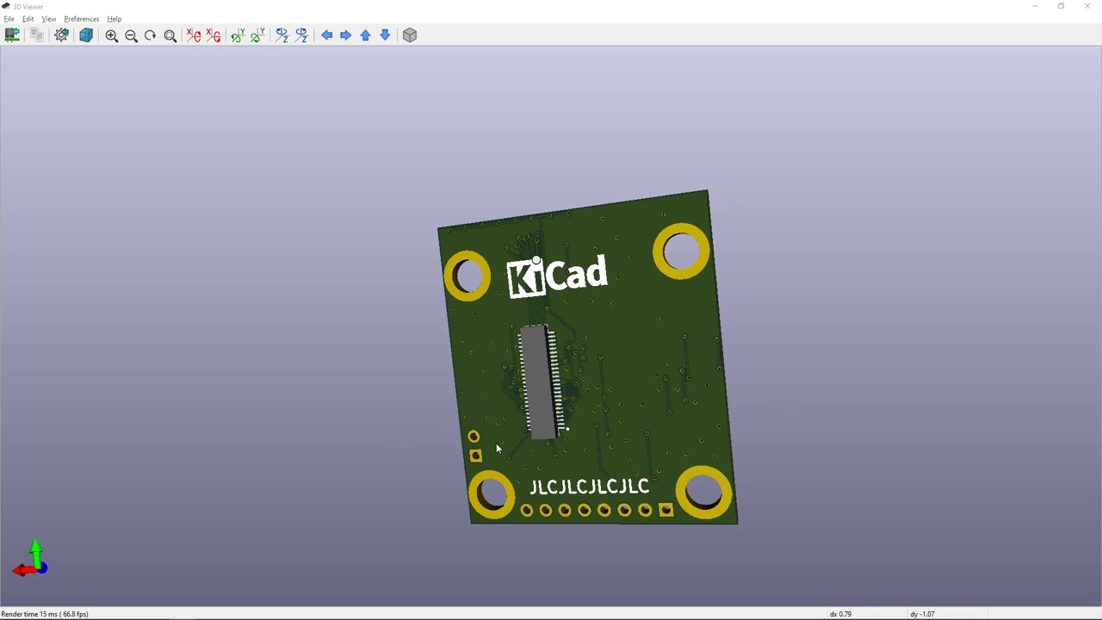
{"action": "key", "text": "alt+Tab"}
{"action": "left_click_drag", "start_coordinate": [529, 428], "coordinate": [542, 347]}
{"action": "key", "text": "alt+Tab"}
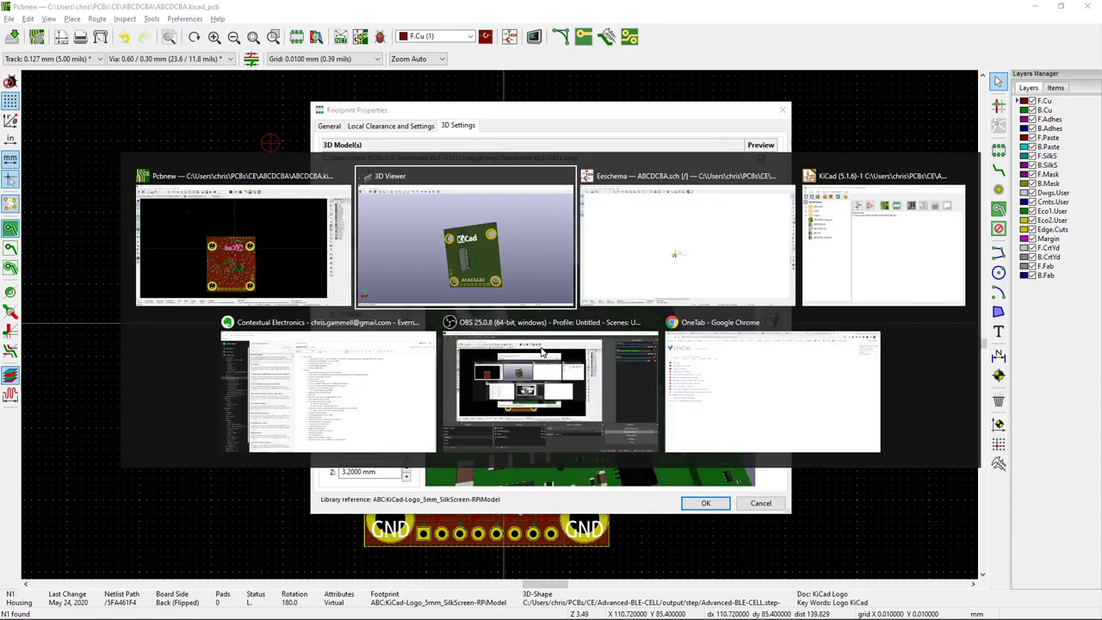
{"action": "key", "text": "alt+Tab"}
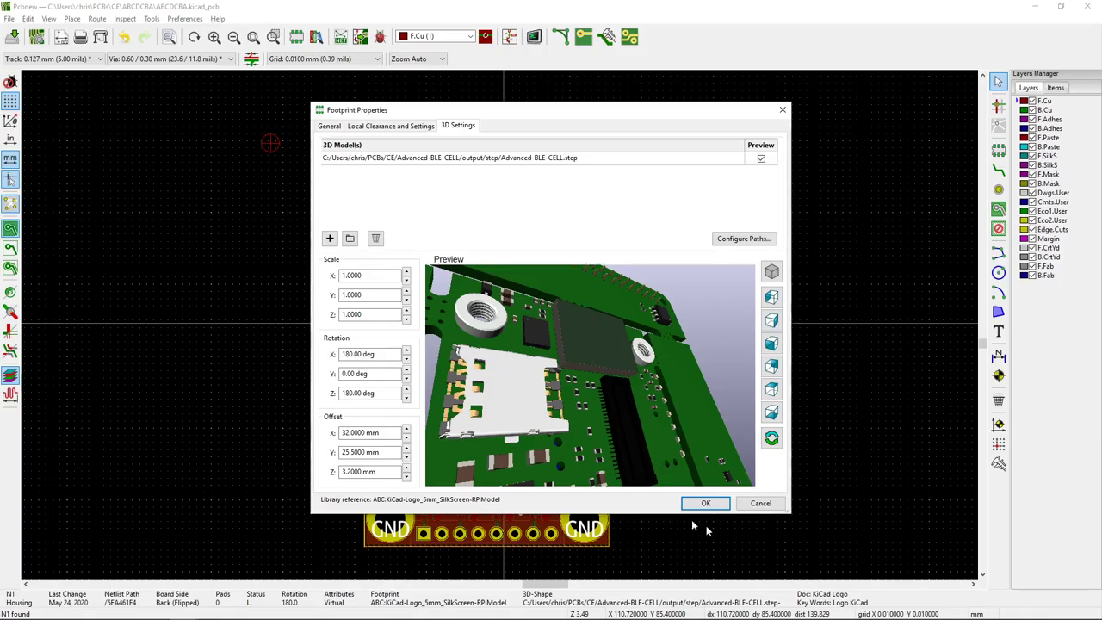
{"action": "left_click", "coordinate": [705, 503]}
{"action": "key", "text": "alt+Tab"}
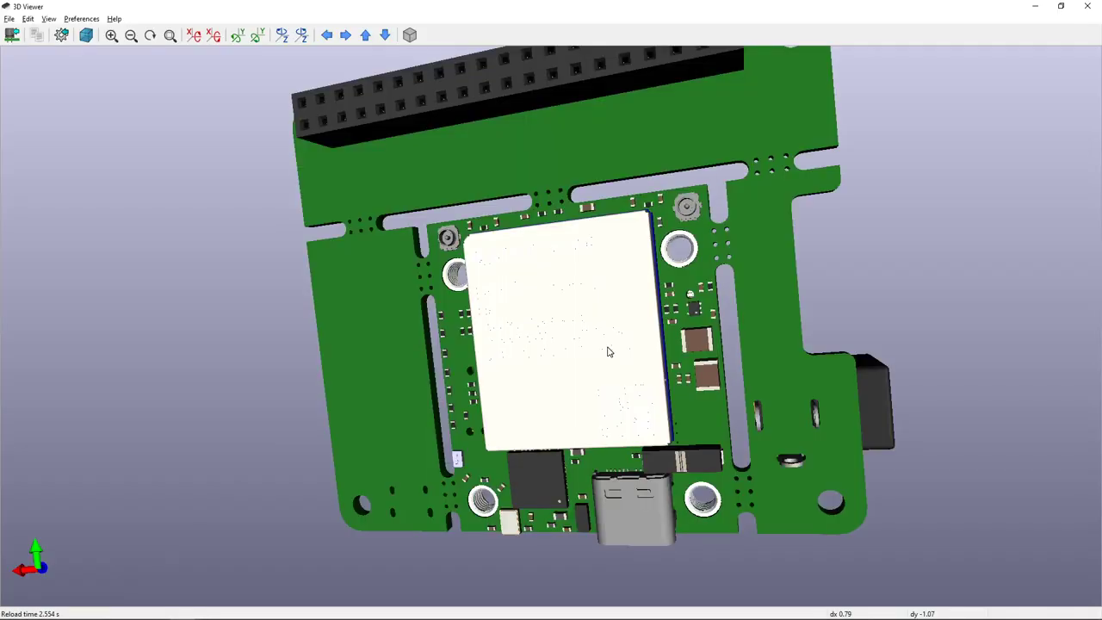
- Orbit and zoom the stacked boards edge-on to inspect the gap between daughter and base board
{"action": "left_click_drag", "start_coordinate": [607, 352], "coordinate": [750, 429]}
{"action": "scroll", "coordinate": [672, 443], "scroll_direction": "up", "scroll_amount": 3}
{"action": "scroll", "coordinate": [527, 454], "scroll_direction": "up", "scroll_amount": 3}
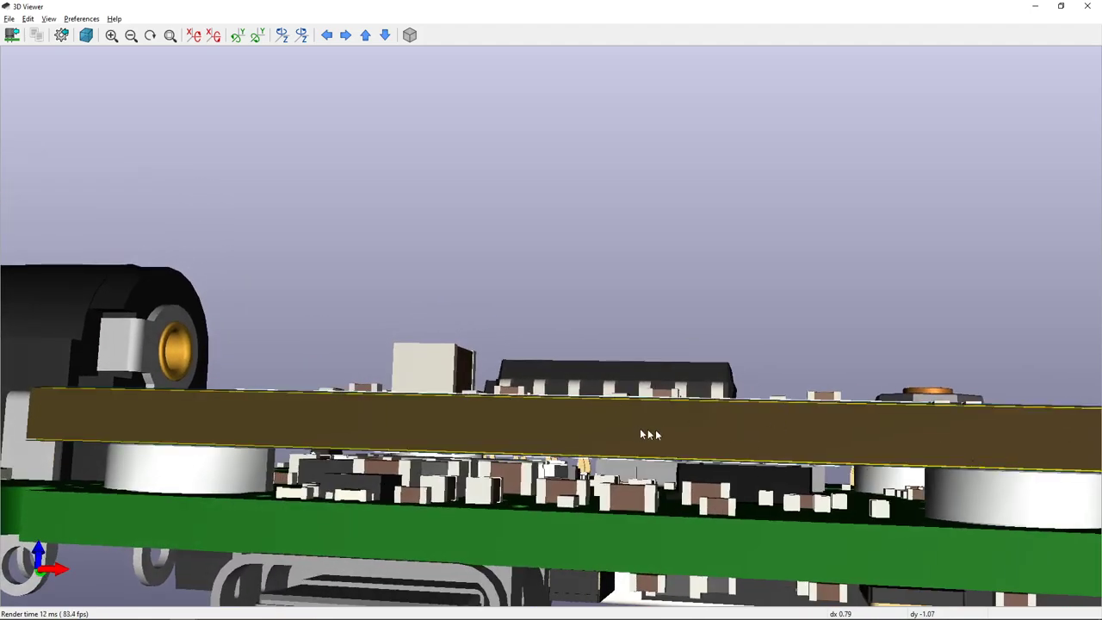
{"action": "scroll", "coordinate": [703, 445], "scroll_direction": "down", "scroll_amount": 3}
{"action": "scroll", "coordinate": [706, 438], "scroll_direction": "up", "scroll_amount": 3}
{"action": "left_click_drag", "start_coordinate": [728, 478], "coordinate": [762, 510]}
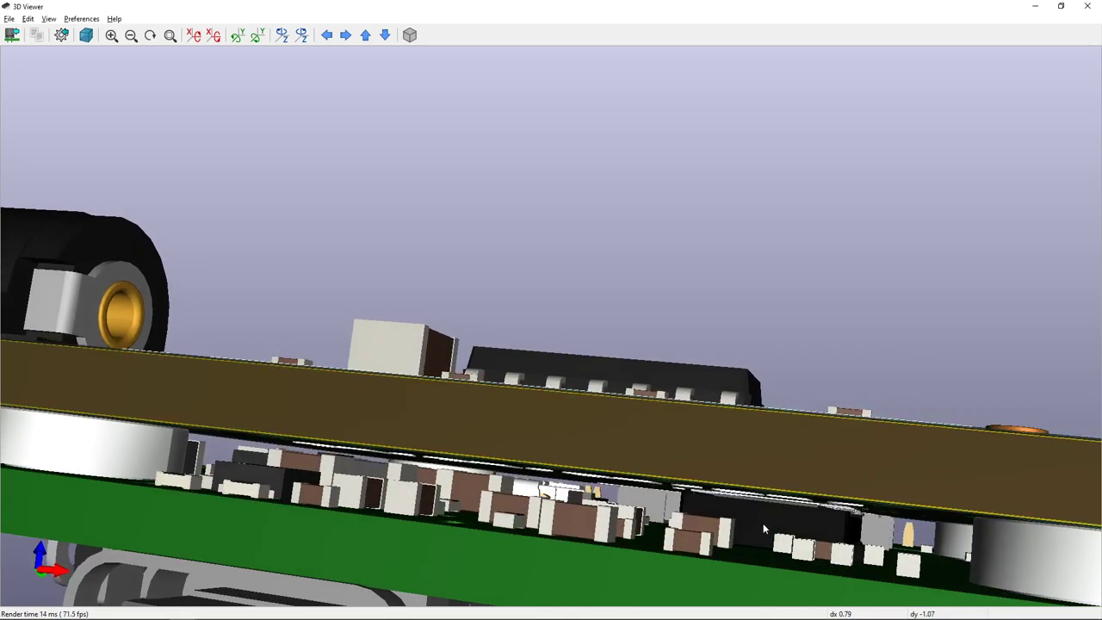
{"action": "left_click_drag", "start_coordinate": [625, 515], "coordinate": [608, 489]}
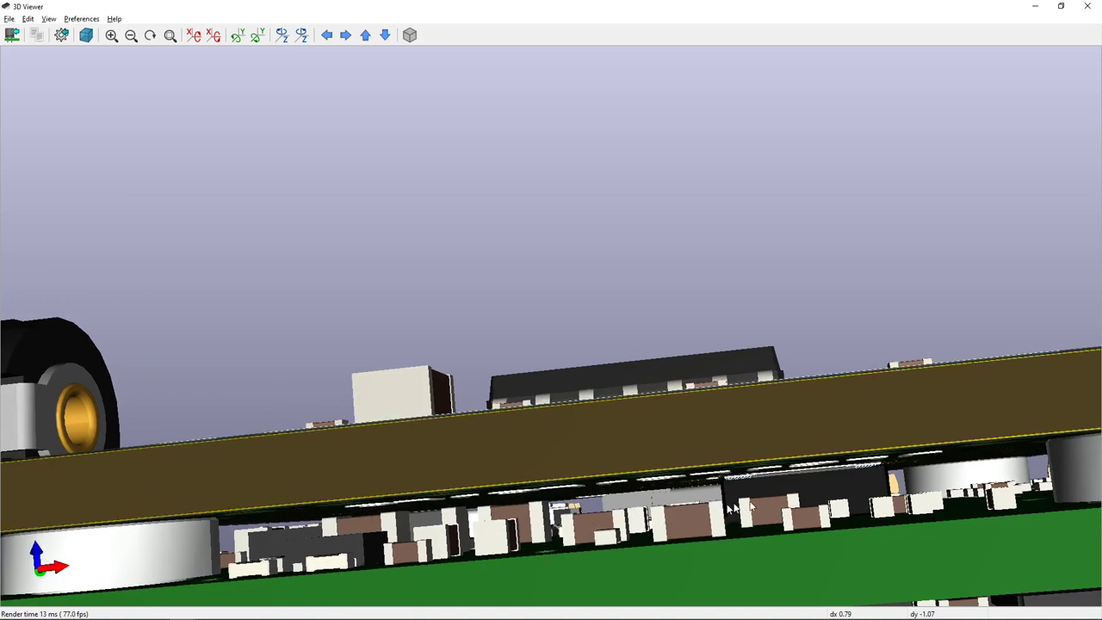
{"action": "left_click_drag", "start_coordinate": [757, 522], "coordinate": [808, 560]}
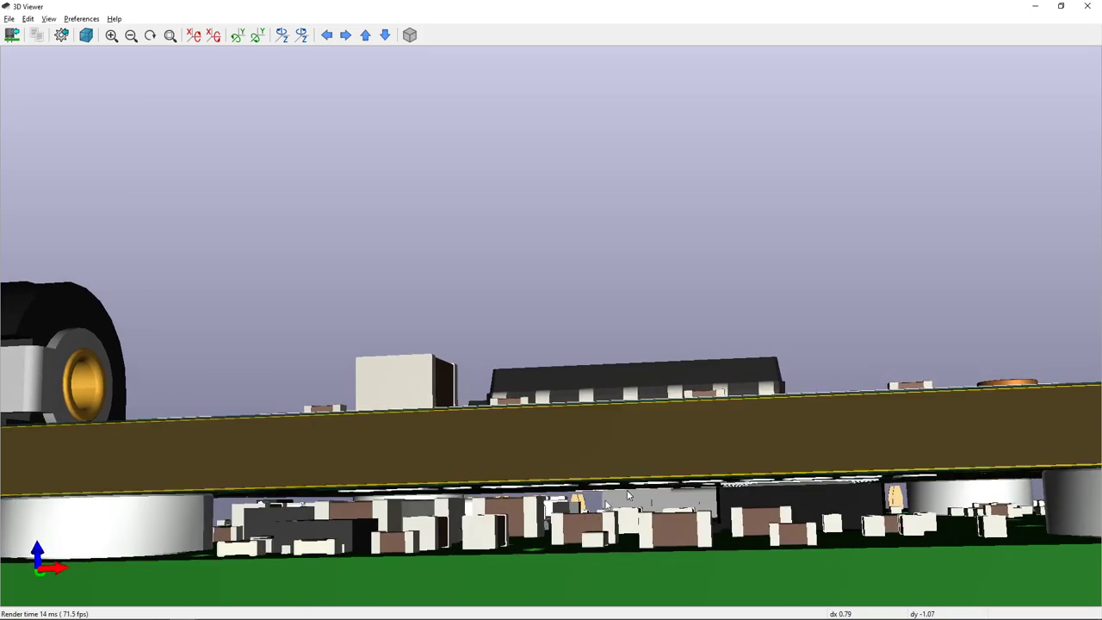
{"action": "left_click_drag", "start_coordinate": [702, 428], "coordinate": [554, 489]}
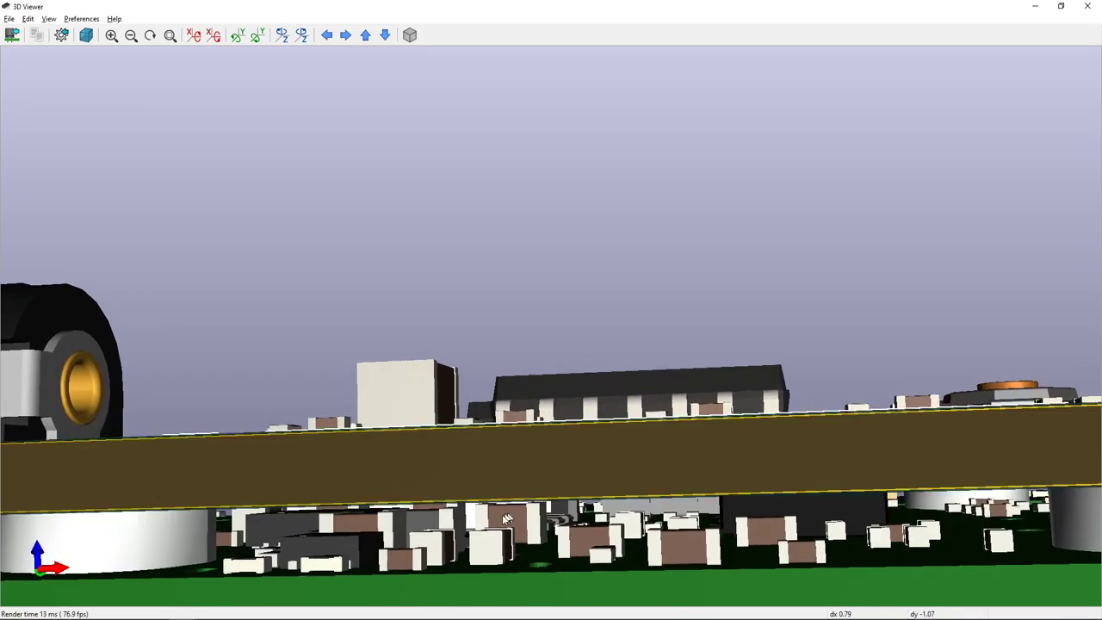
{"action": "left_click_drag", "start_coordinate": [512, 544], "coordinate": [517, 509]}
{"action": "scroll", "coordinate": [535, 537], "scroll_direction": "up", "scroll_amount": 2}
{"action": "scroll", "coordinate": [551, 526], "scroll_direction": "down", "scroll_amount": 2}
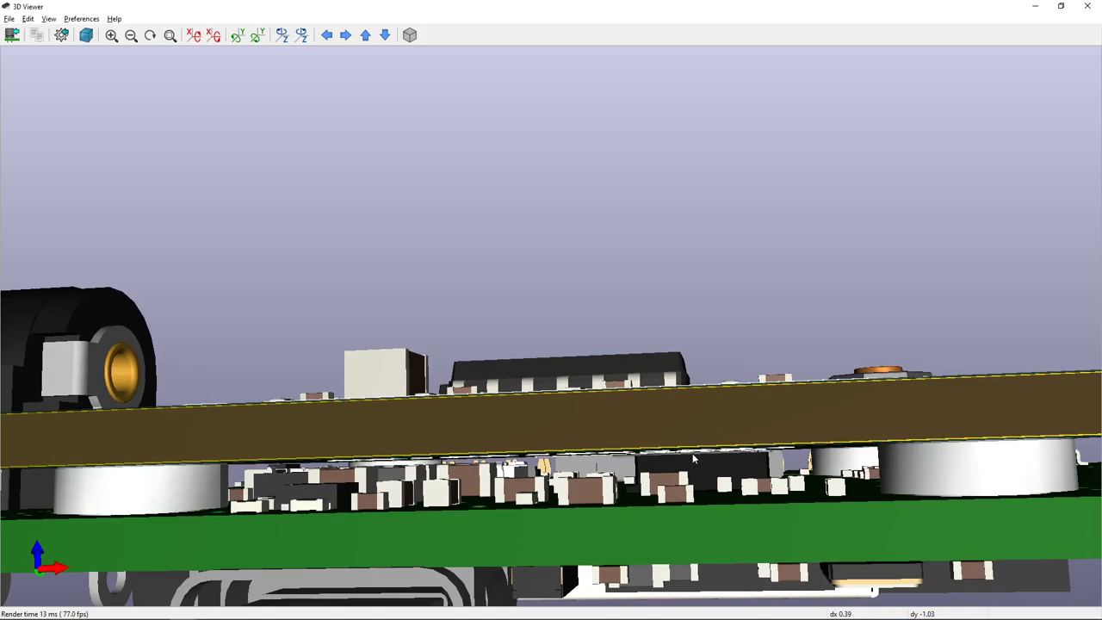
{"action": "left_click_drag", "start_coordinate": [711, 460], "coordinate": [590, 561]}
- View the stacked boards straight from above to check the mounting holes line up
{"action": "scroll", "coordinate": [589, 561], "scroll_direction": "down", "scroll_amount": 5}
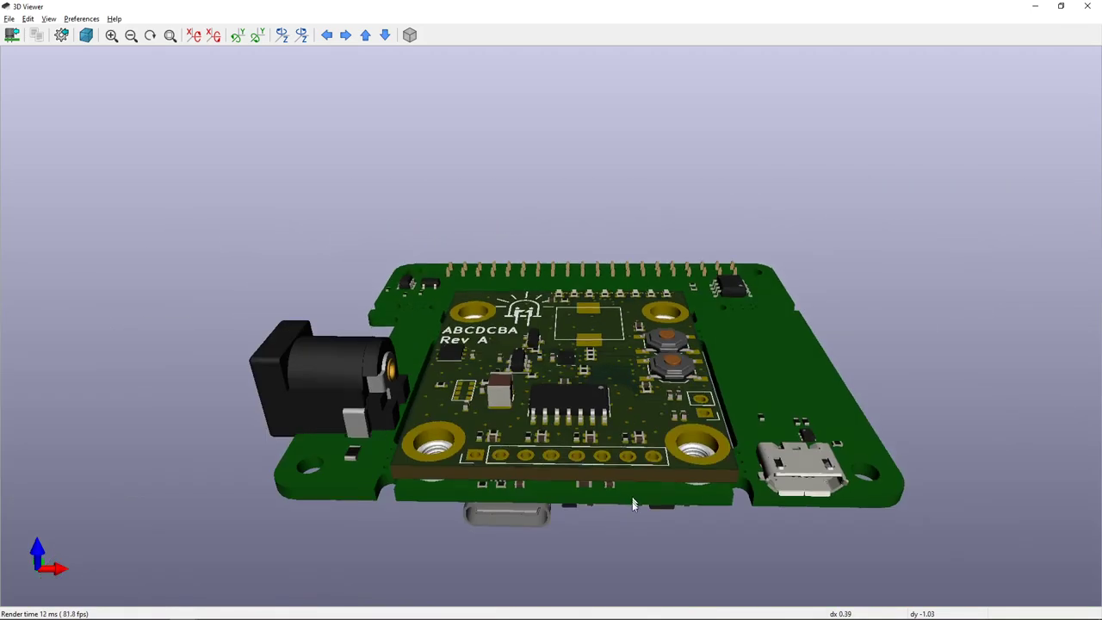
{"action": "left_click_drag", "start_coordinate": [571, 459], "coordinate": [462, 489]}
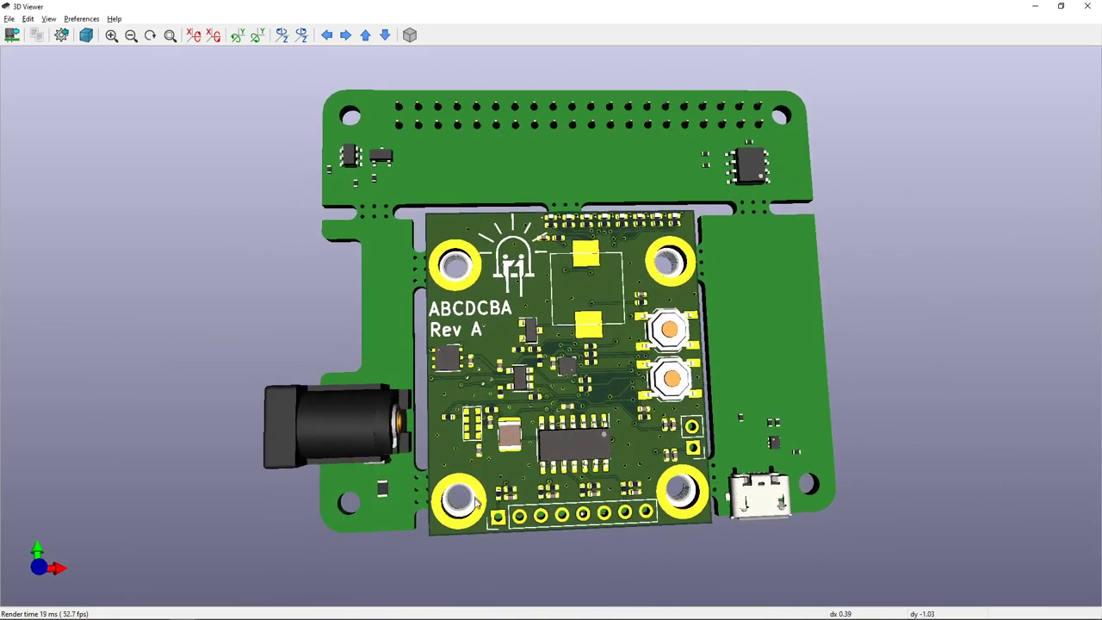
{"action": "mouse_move", "coordinate": [629, 489]}
{"action": "left_mouse_down"}
{"action": "mouse_move", "coordinate": [600, 465]}
{"action": "mouse_move", "coordinate": [615, 496]}
{"action": "left_mouse_up"}
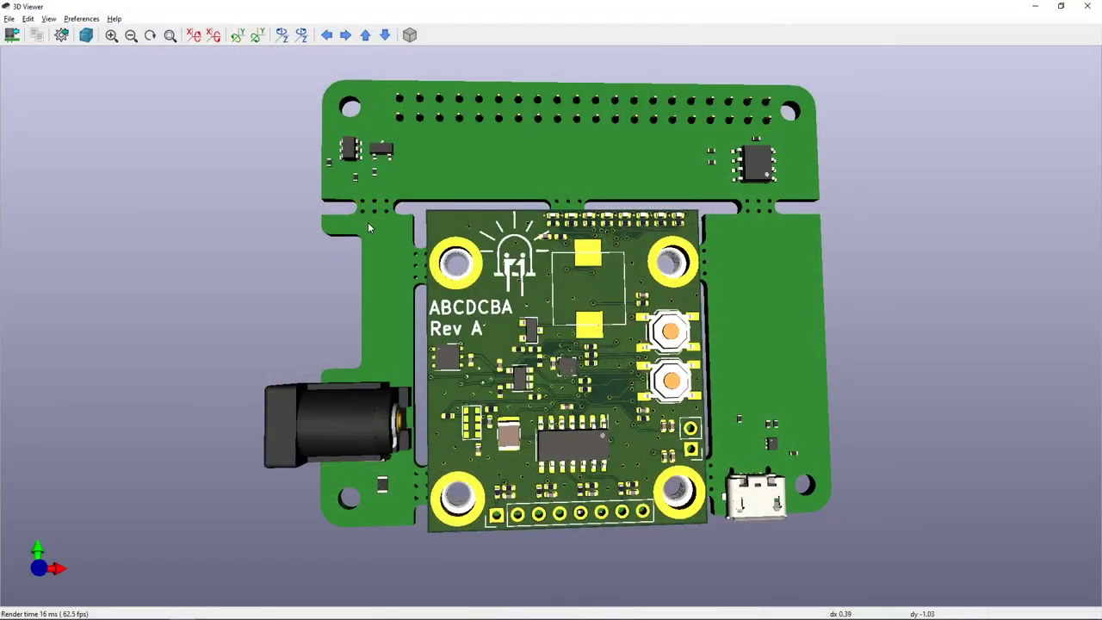
{"action": "scroll", "coordinate": [368, 222], "scroll_direction": "up", "scroll_amount": 4}
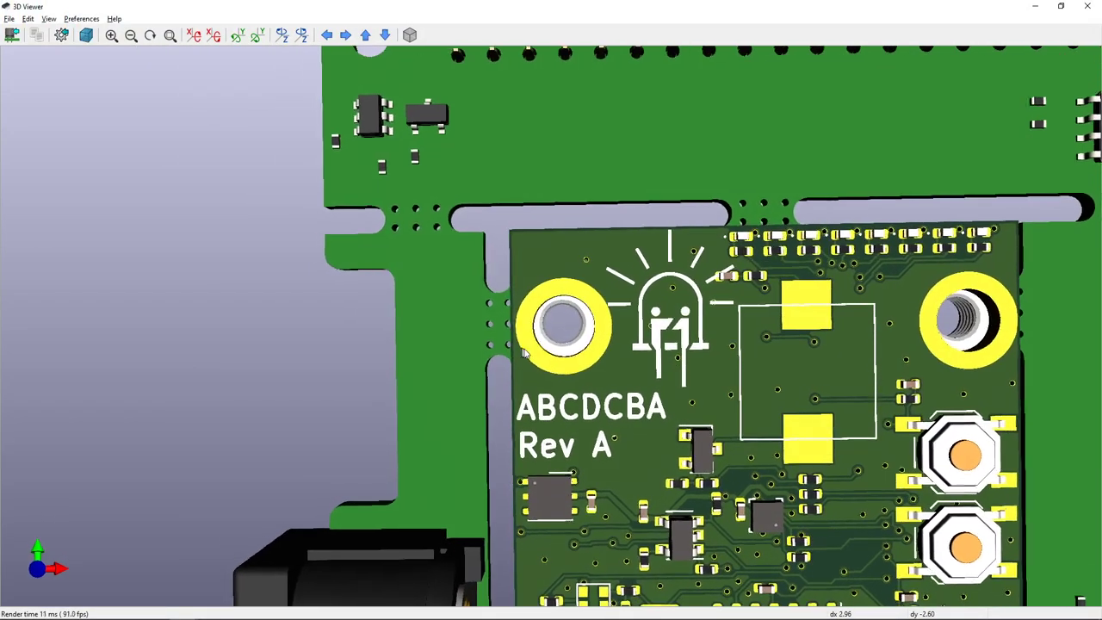
{"action": "scroll", "coordinate": [603, 334], "scroll_direction": "down", "scroll_amount": 2}
{"action": "scroll", "coordinate": [603, 335], "scroll_direction": "down", "scroll_amount": 2}
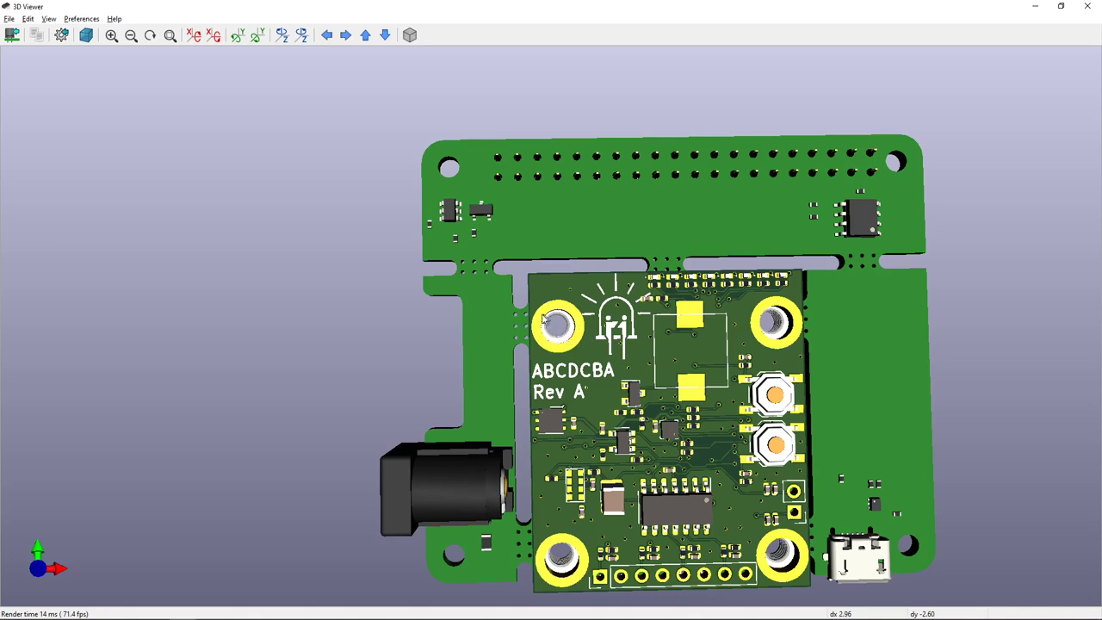
- Tilt the stack to oblique and near edge-on angles, then return to Pcbnew
{"action": "left_click_drag", "start_coordinate": [566, 333], "coordinate": [633, 514]}
{"action": "scroll", "coordinate": [614, 390], "scroll_direction": "down", "scroll_amount": 4}
{"action": "scroll", "coordinate": [658, 404], "scroll_direction": "up", "scroll_amount": 4}
{"action": "scroll", "coordinate": [605, 415], "scroll_direction": "down", "scroll_amount": 2}
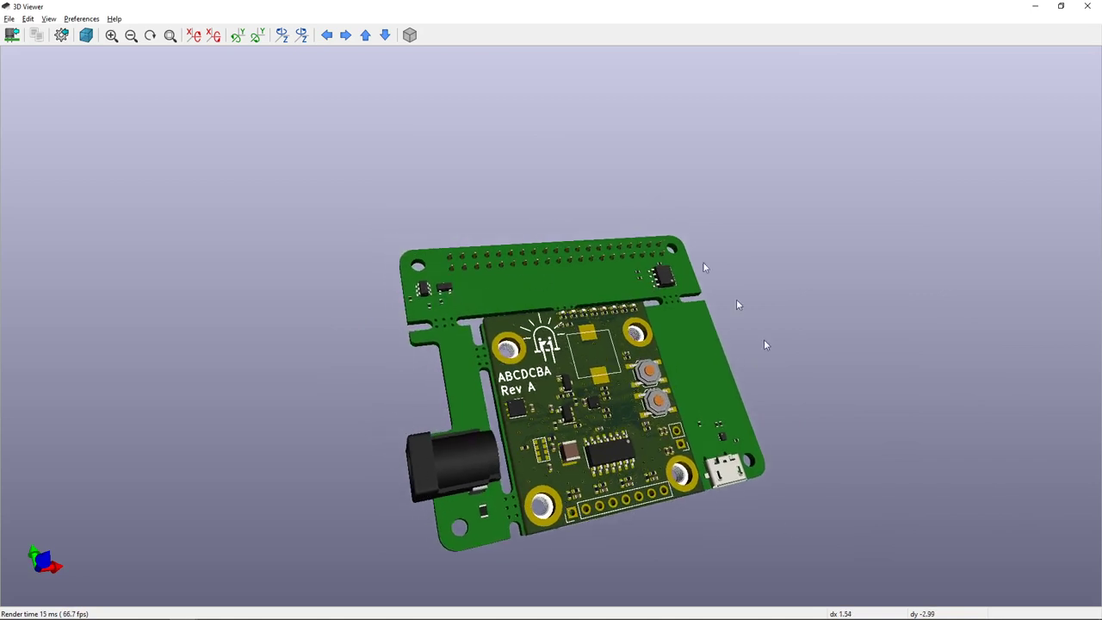
{"action": "left_click_drag", "start_coordinate": [527, 298], "coordinate": [585, 335]}
{"action": "key", "text": "alt+Tab"}
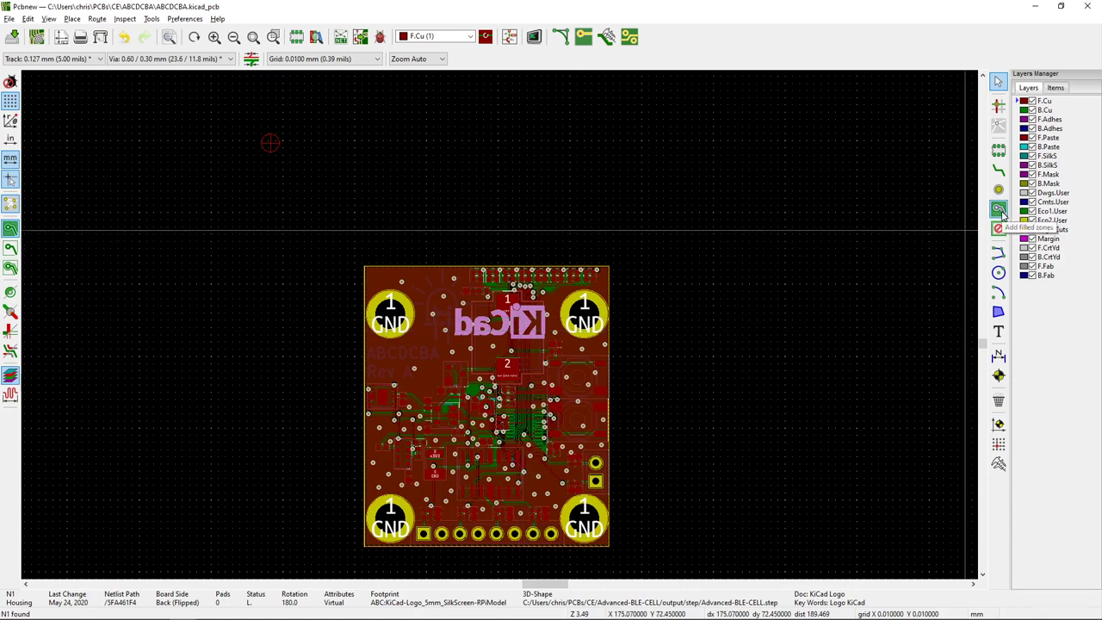
- Duplicate the N1 Housing symbol in Eeschema and place the copy beside N1
{"action": "key", "text": "alt+Tab"}
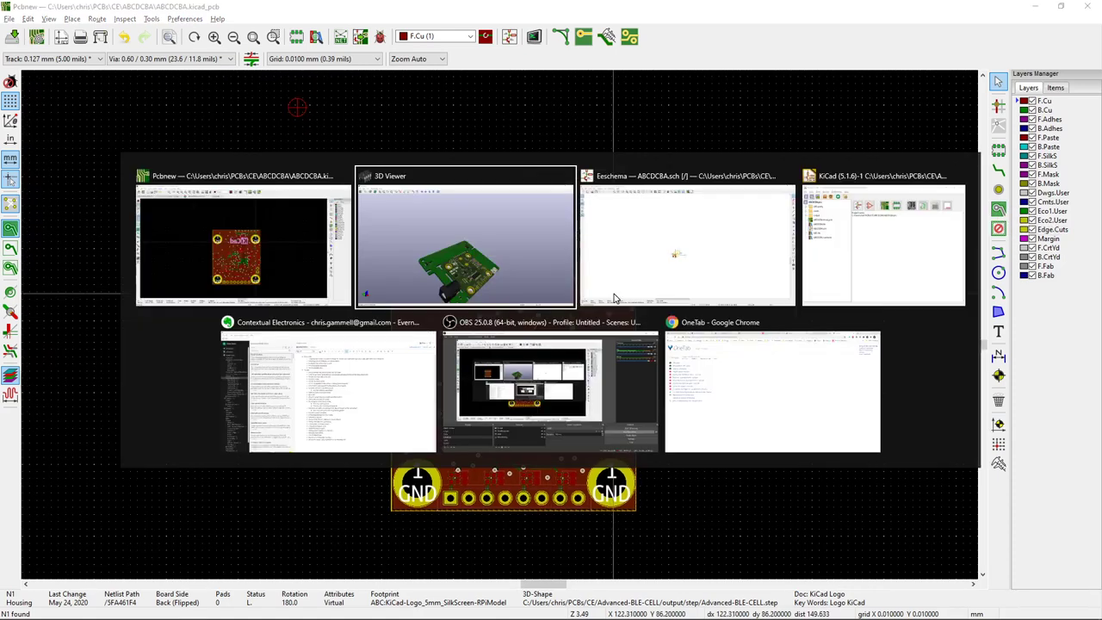
{"action": "left_click", "coordinate": [615, 298]}
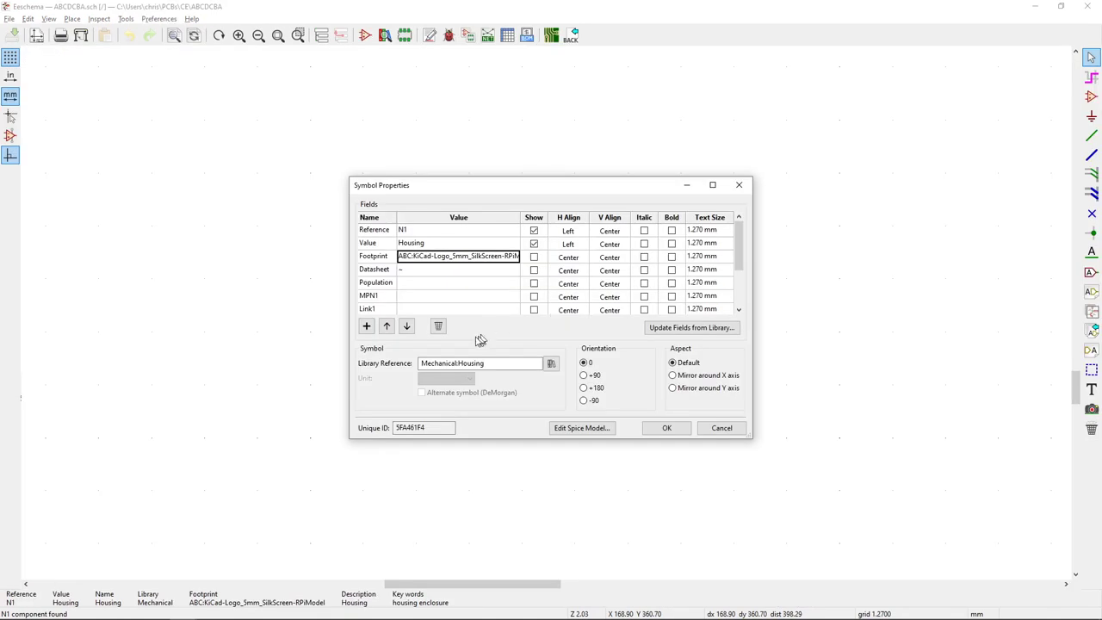
{"action": "left_click", "coordinate": [720, 428]}
{"action": "key", "text": "ctrl+d"}
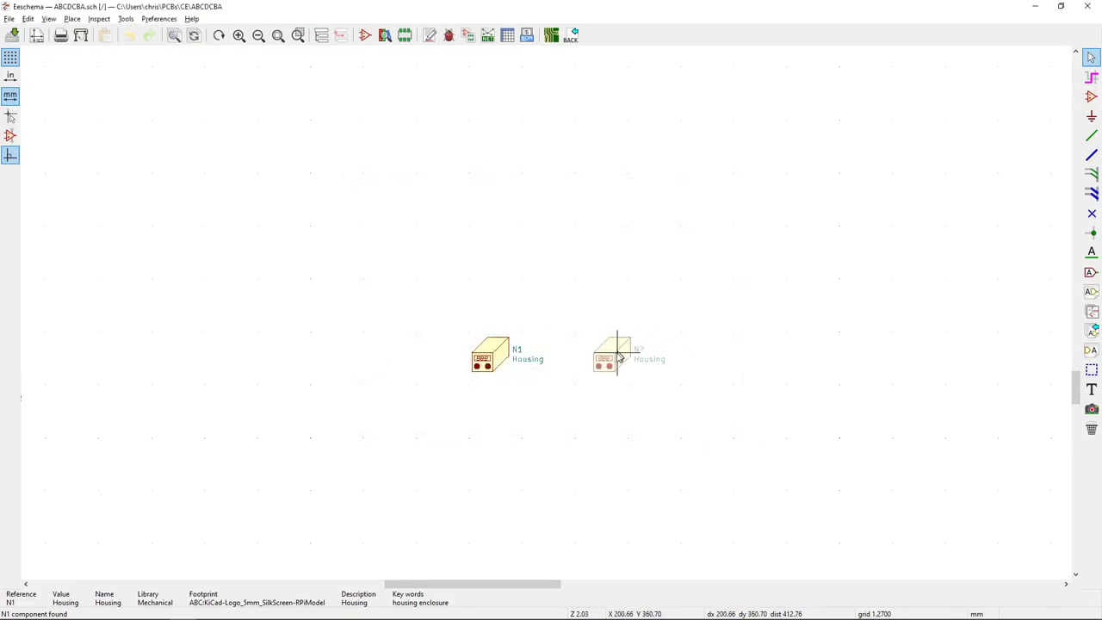
{"action": "left_click", "coordinate": [617, 351]}
- Browse footprint libraries for the duplicate symbol's Footprint field
{"action": "double_click", "coordinate": [611, 348]}
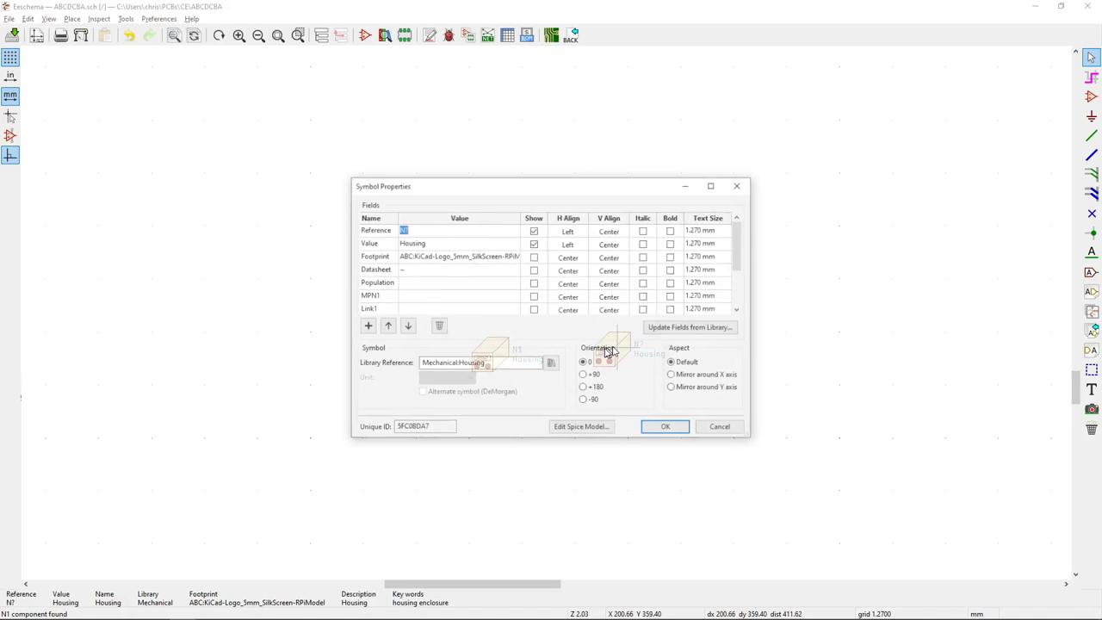
{"action": "double_click", "coordinate": [496, 257]}
{"action": "left_click", "coordinate": [513, 257]}
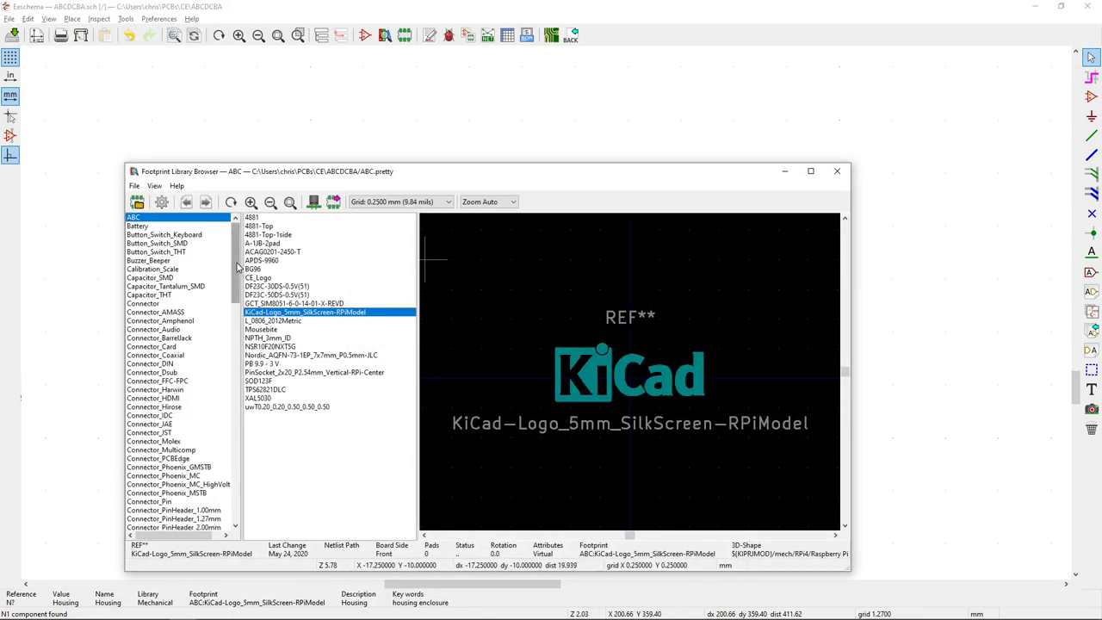
{"action": "left_click_drag", "start_coordinate": [236, 267], "coordinate": [222, 508]}
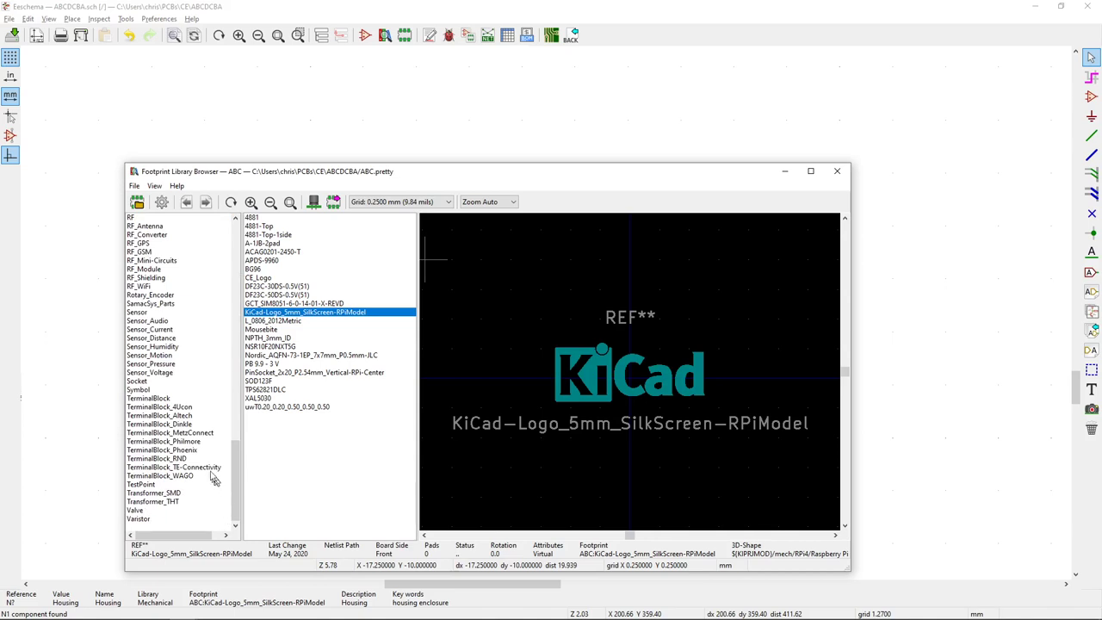
- Preview Symbol library logos: FCC 24.2x20mm, KiCad 6mm, RoHS 12mm and 40mm, polarity, attention
{"action": "left_click", "coordinate": [185, 390]}
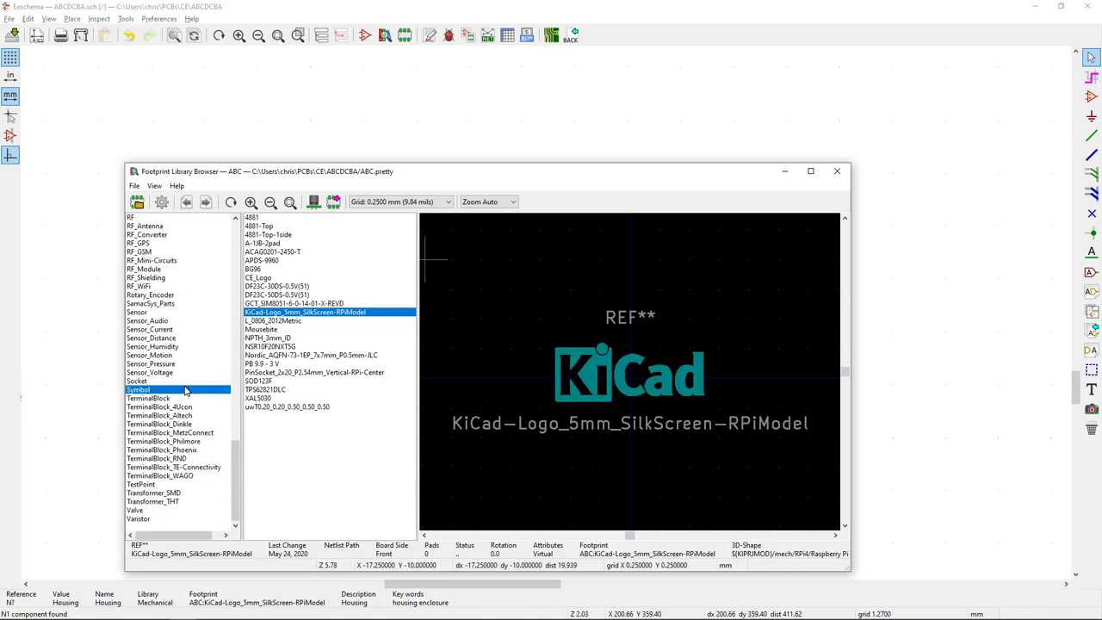
{"action": "left_click", "coordinate": [348, 347]}
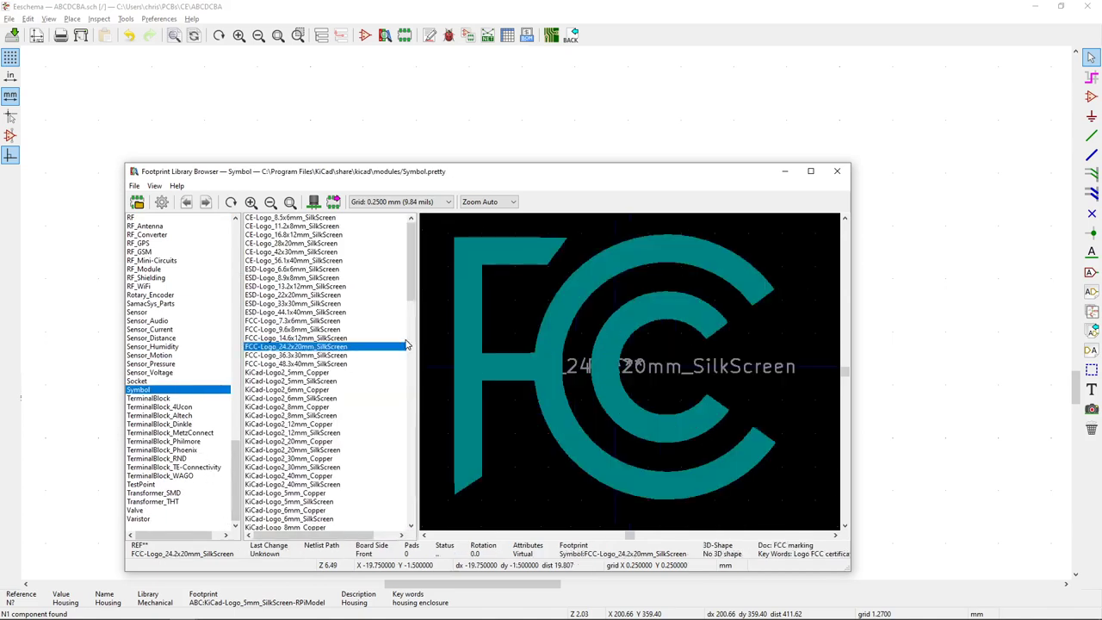
{"action": "left_click_drag", "start_coordinate": [415, 260], "coordinate": [415, 304]}
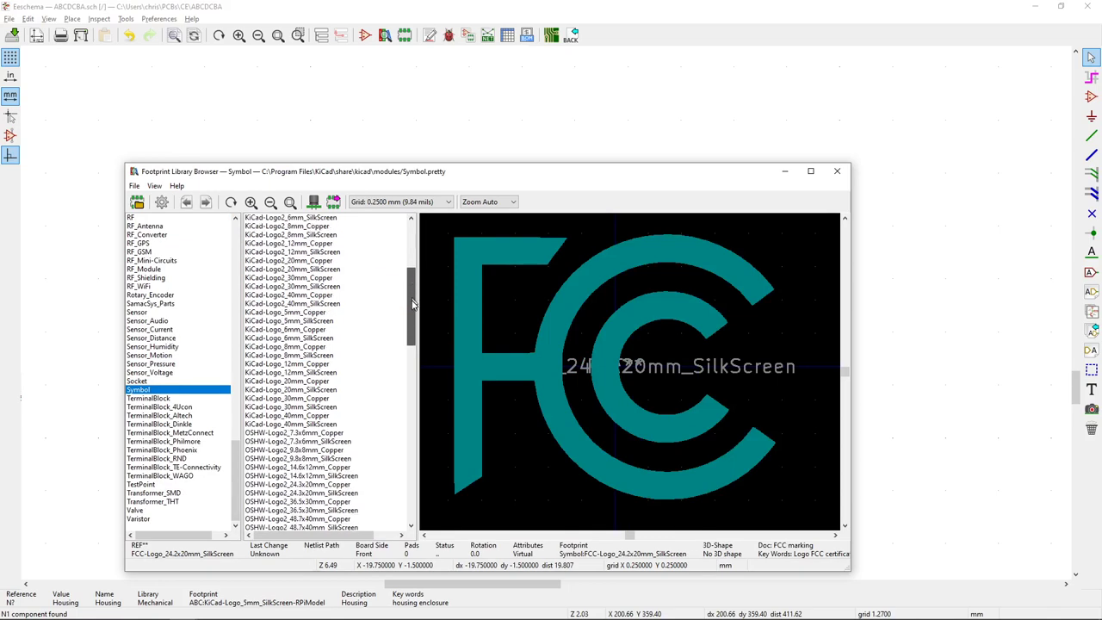
{"action": "left_click", "coordinate": [323, 338]}
{"action": "scroll", "coordinate": [327, 338], "scroll_direction": "down", "scroll_amount": 20}
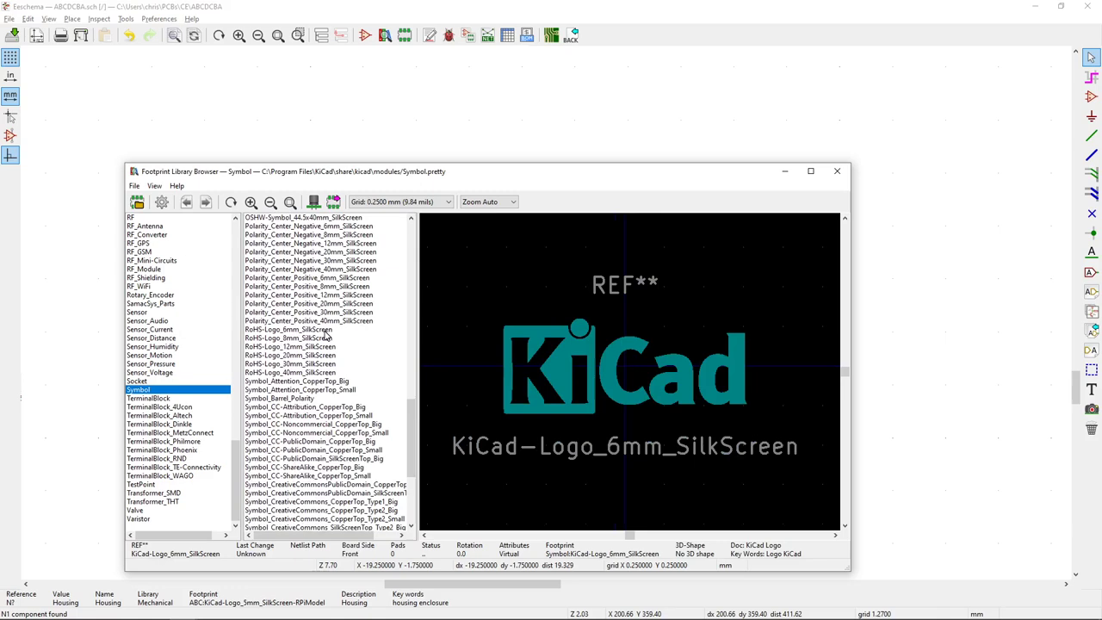
{"action": "scroll", "coordinate": [320, 344], "scroll_direction": "down", "scroll_amount": 7}
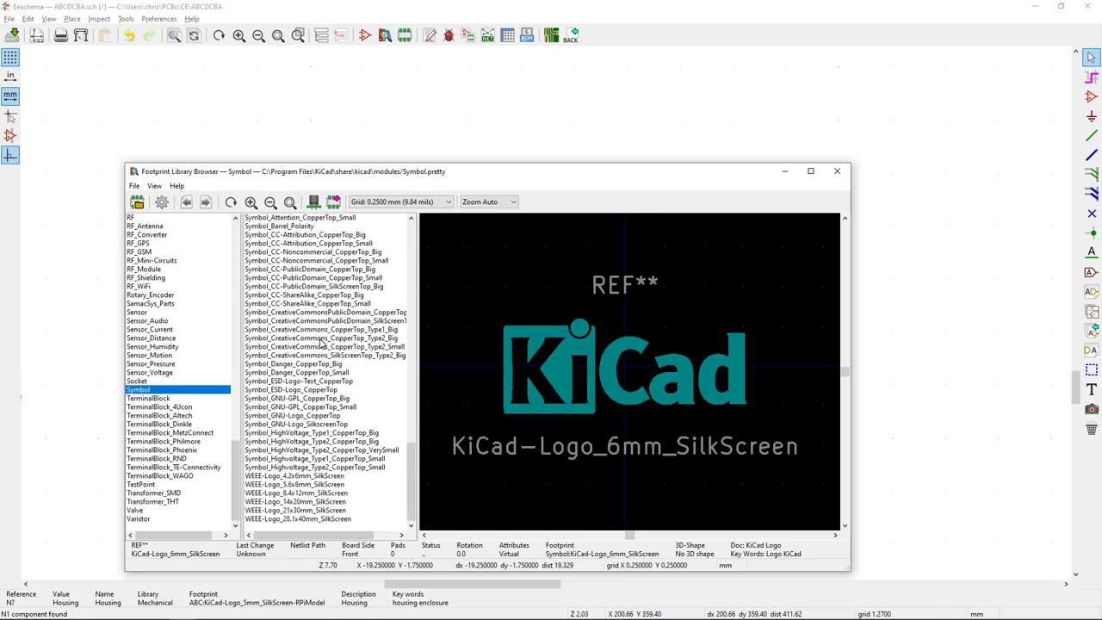
{"action": "scroll", "coordinate": [324, 342], "scroll_direction": "up", "scroll_amount": 5}
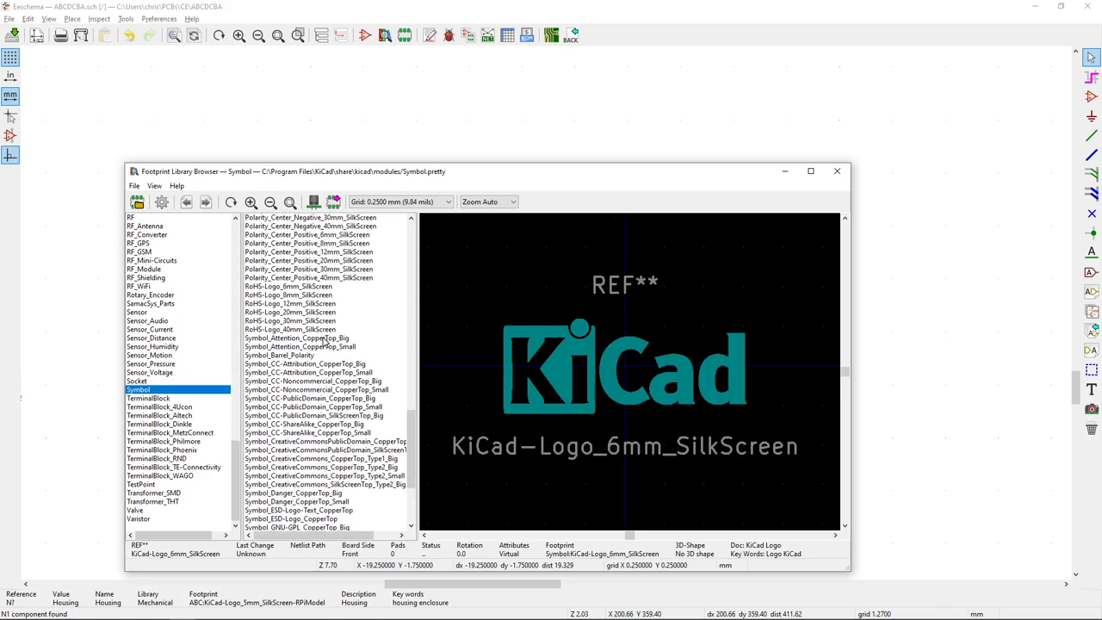
{"action": "scroll", "coordinate": [325, 342], "scroll_direction": "up", "scroll_amount": 4}
{"action": "left_click", "coordinate": [293, 407]}
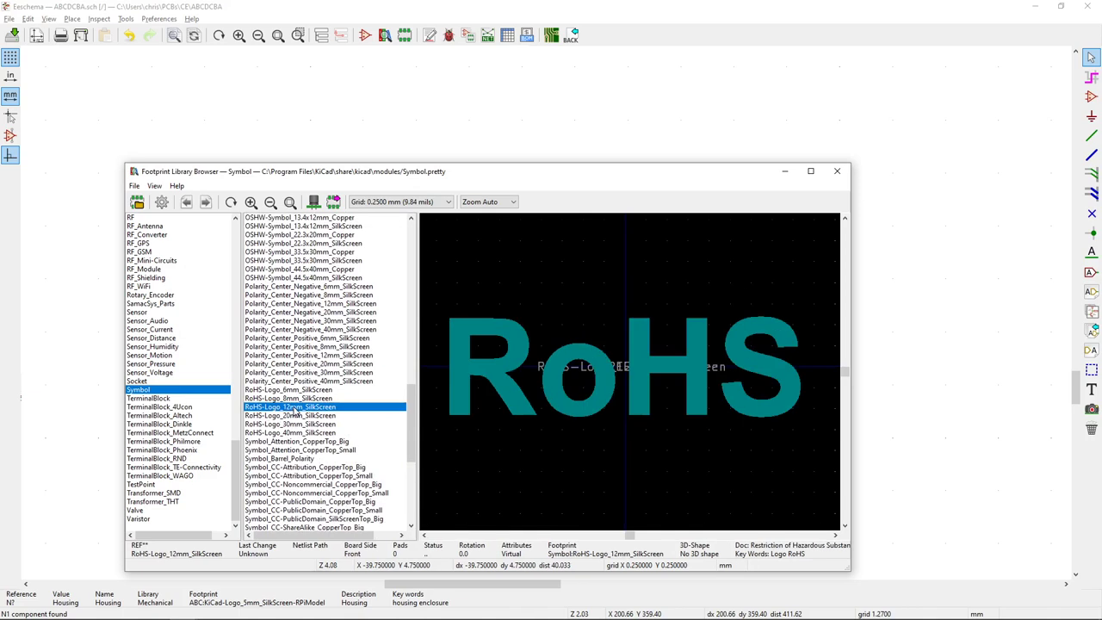
{"action": "left_click", "coordinate": [295, 459]}
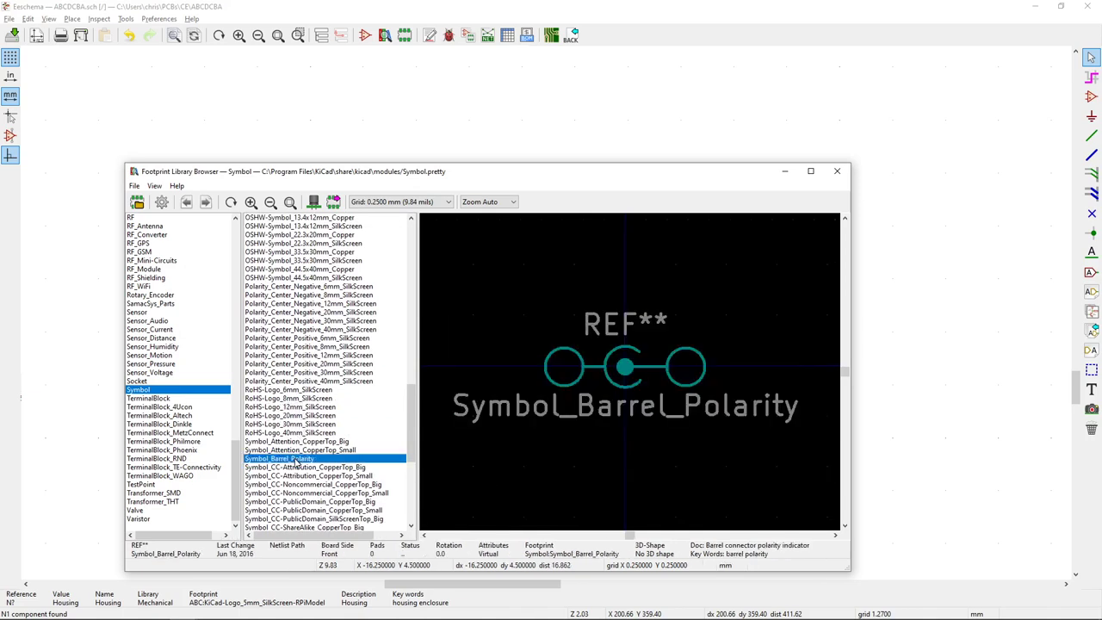
{"action": "left_click", "coordinate": [299, 442]}
{"action": "left_click", "coordinate": [298, 433]}
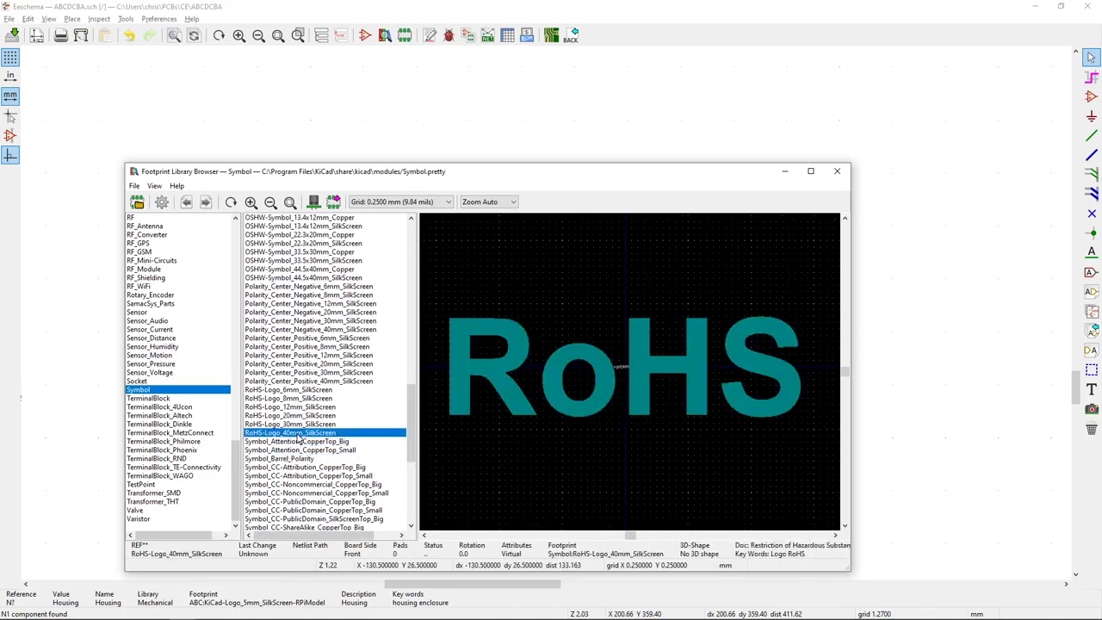
- Preview more Symbol logos: high-voltage, WEEE, public domain, ESD 44.1x40mm and 33x30mm, FCC 7.3x6mm, CE 42x30mm
{"action": "scroll", "coordinate": [394, 510], "scroll_direction": "down", "scroll_amount": 9}
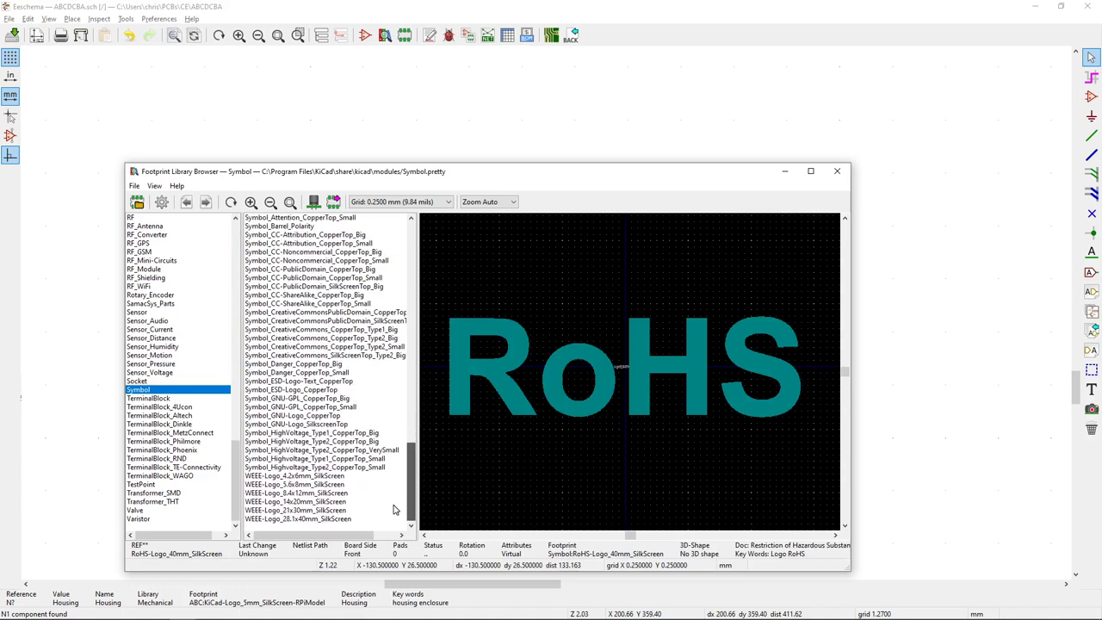
{"action": "left_click", "coordinate": [362, 442]}
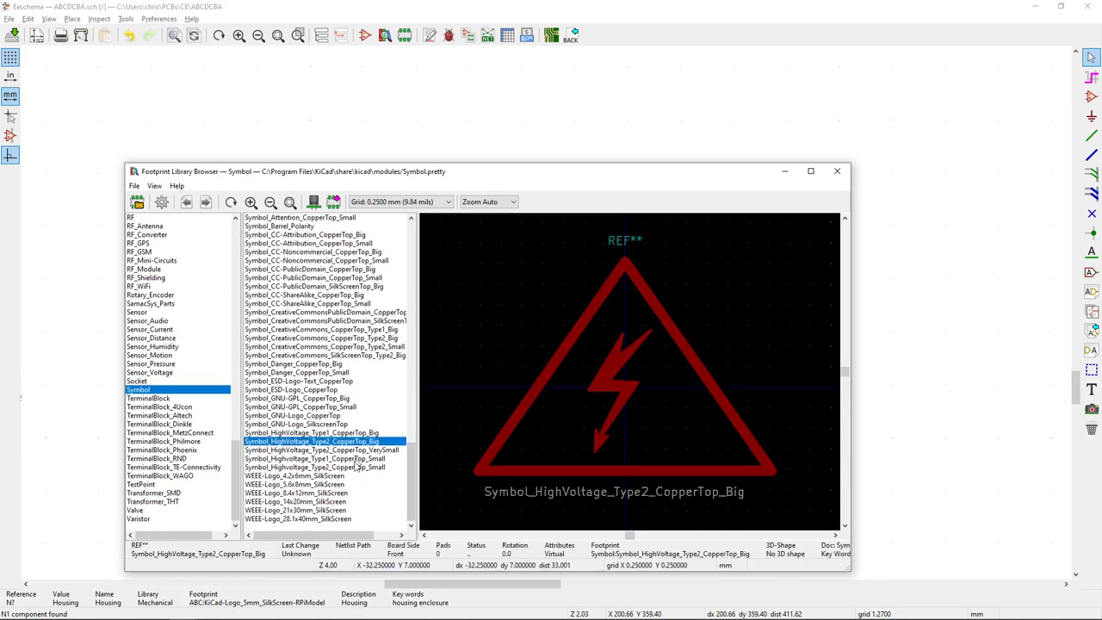
{"action": "left_click", "coordinate": [332, 485]}
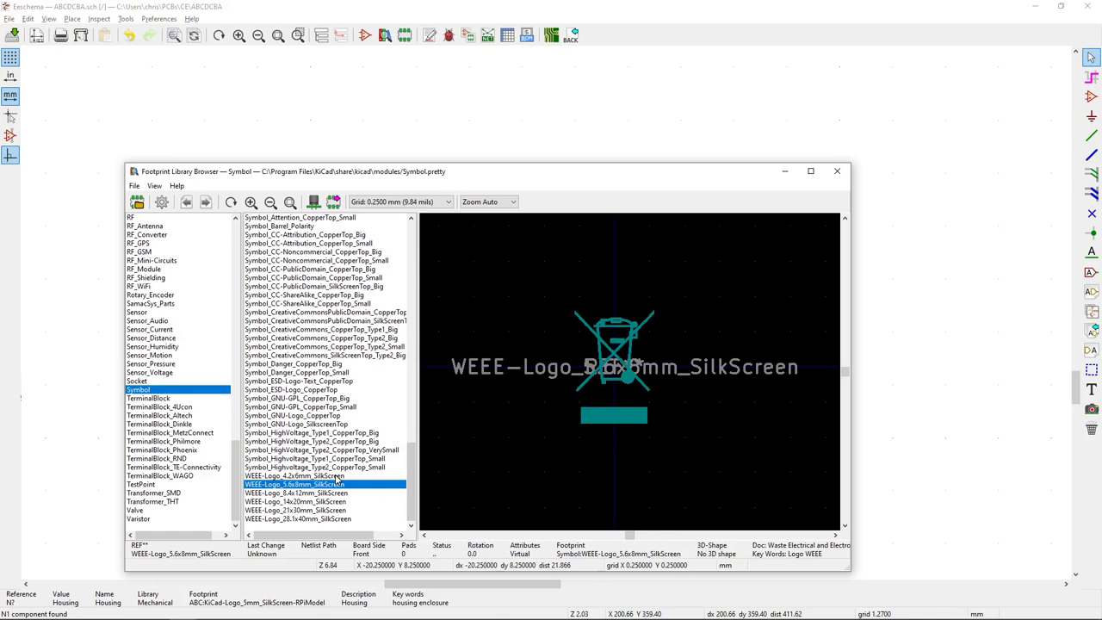
{"action": "left_click", "coordinate": [335, 493]}
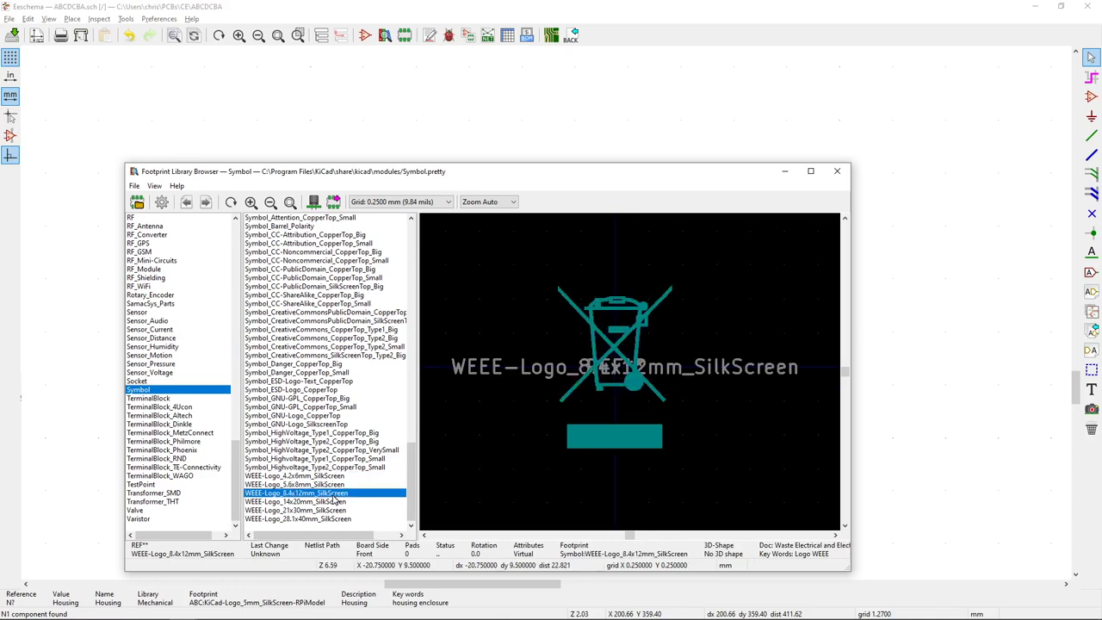
{"action": "scroll", "coordinate": [339, 475], "scroll_direction": "up", "scroll_amount": 3}
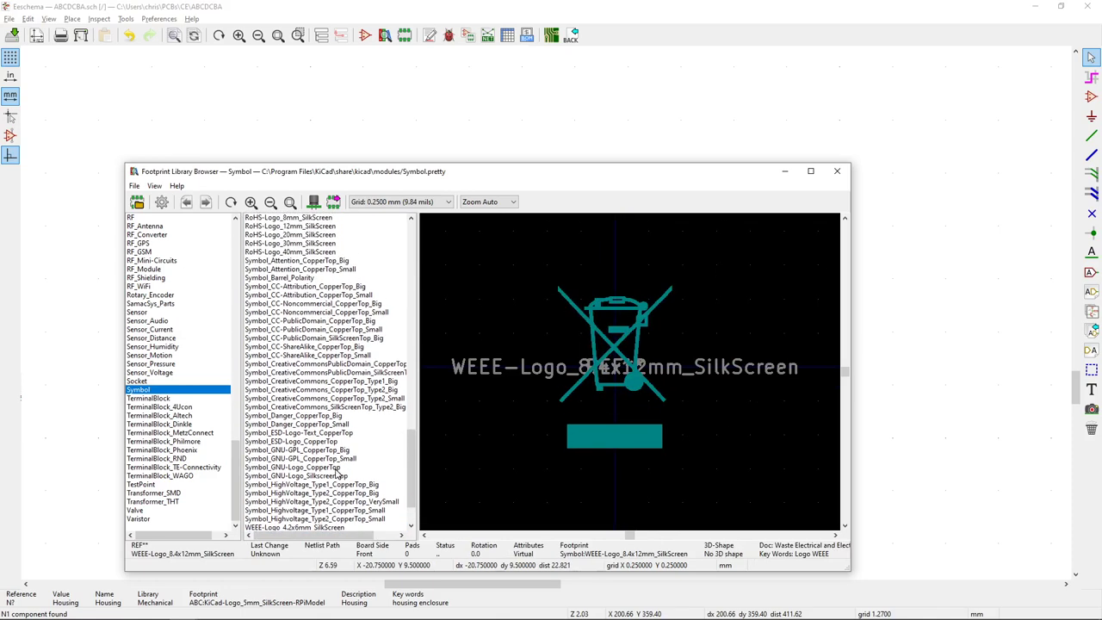
{"action": "scroll", "coordinate": [339, 470], "scroll_direction": "up", "scroll_amount": 6}
{"action": "left_click", "coordinate": [323, 519]}
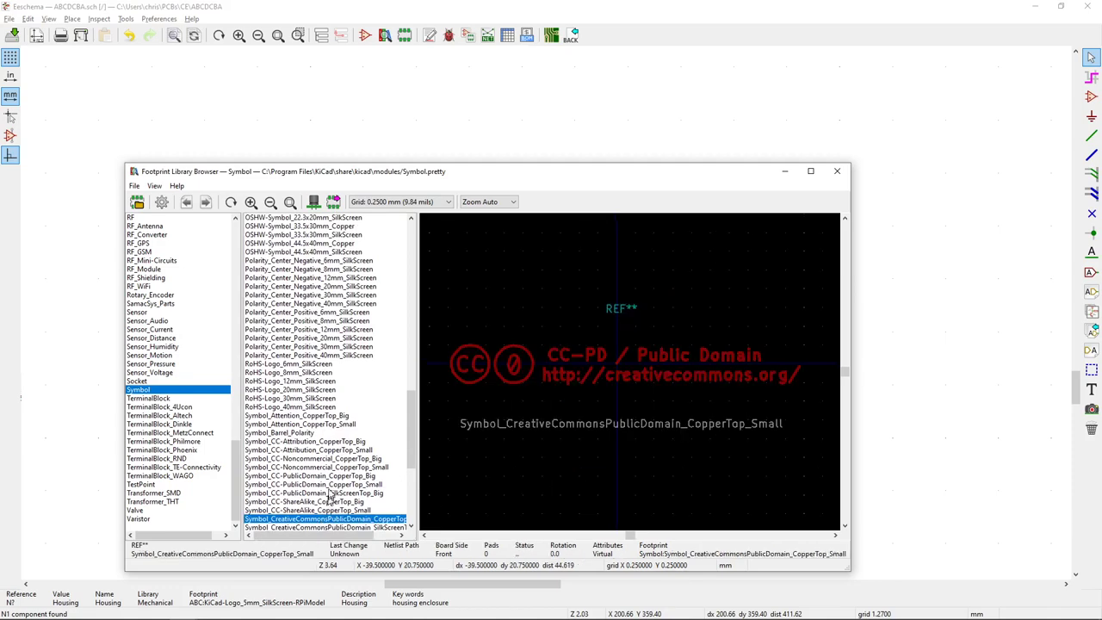
{"action": "left_click", "coordinate": [332, 493]}
{"action": "scroll", "coordinate": [332, 486], "scroll_direction": "up", "scroll_amount": 15}
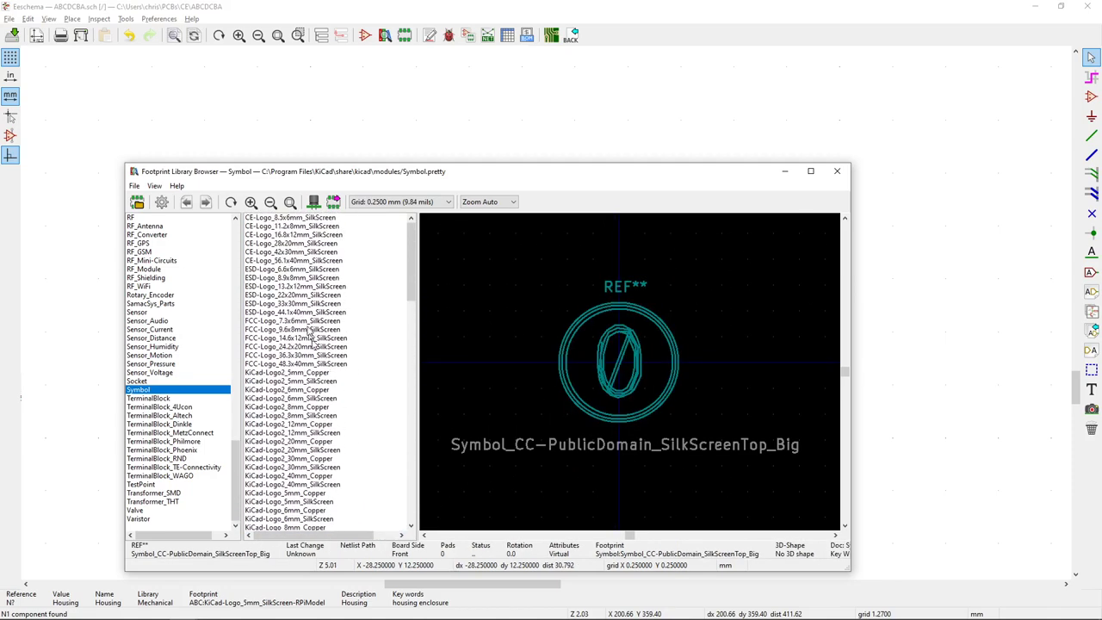
{"action": "left_click", "coordinate": [300, 313]}
{"action": "left_click", "coordinate": [300, 321]}
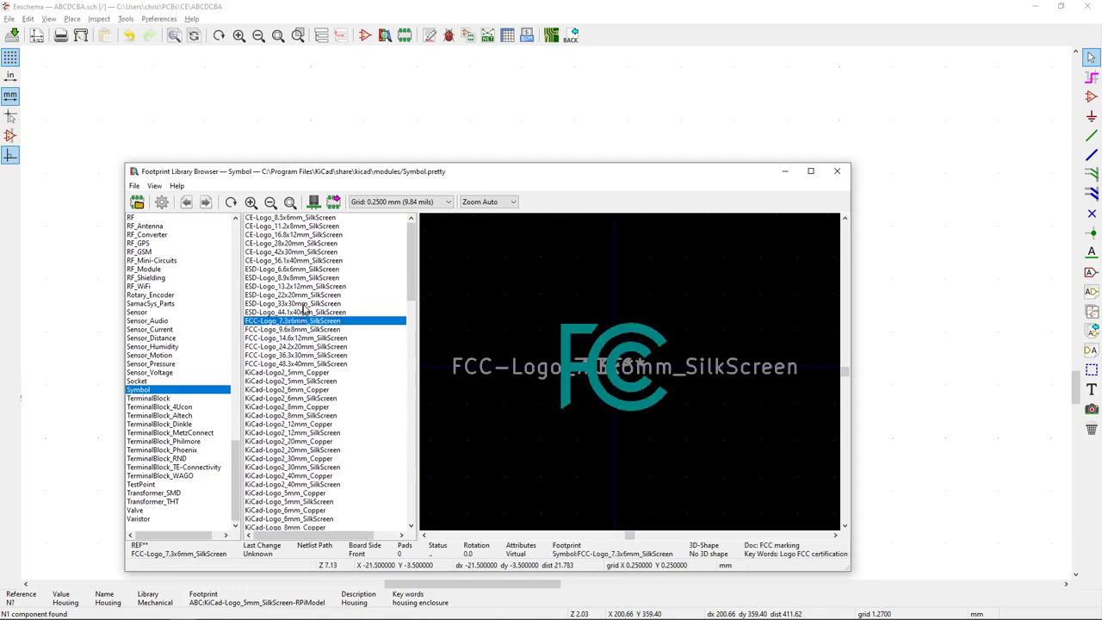
{"action": "left_click", "coordinate": [304, 304]}
{"action": "left_click", "coordinate": [298, 252]}
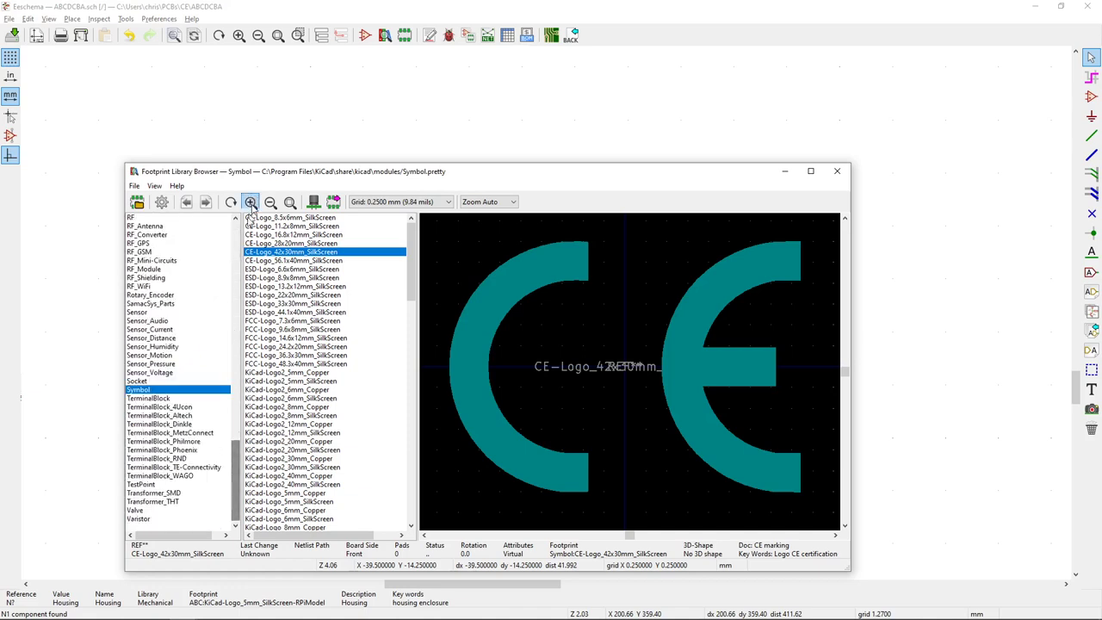
- Switch to the ABC library and preview its CE_Logo footprint
{"action": "left_click_drag", "start_coordinate": [231, 502], "coordinate": [252, 283]}
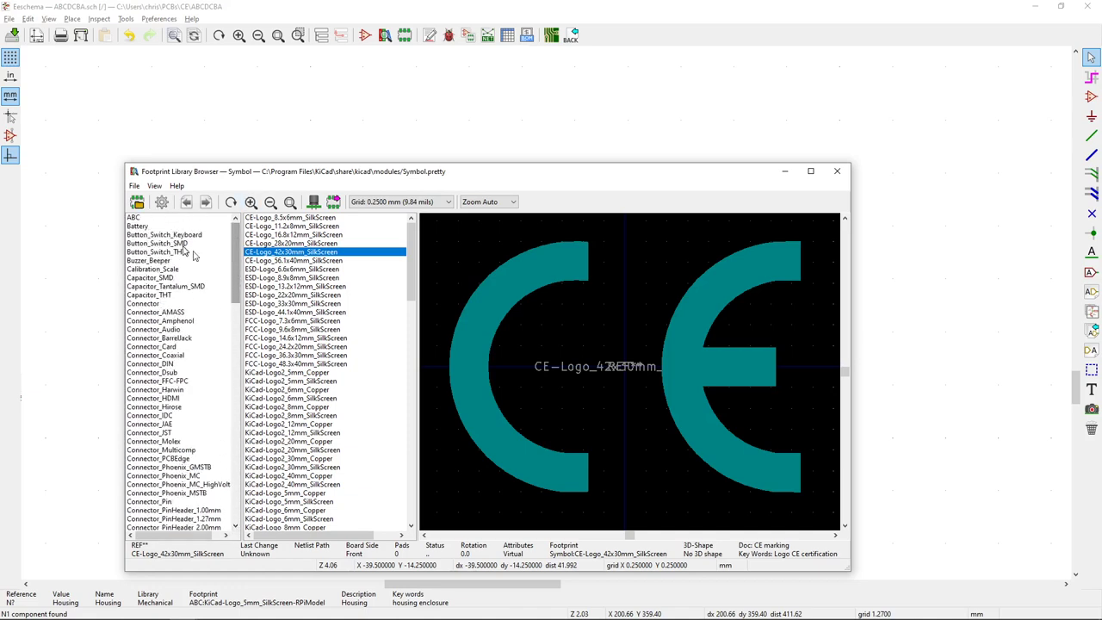
{"action": "left_click", "coordinate": [170, 218]}
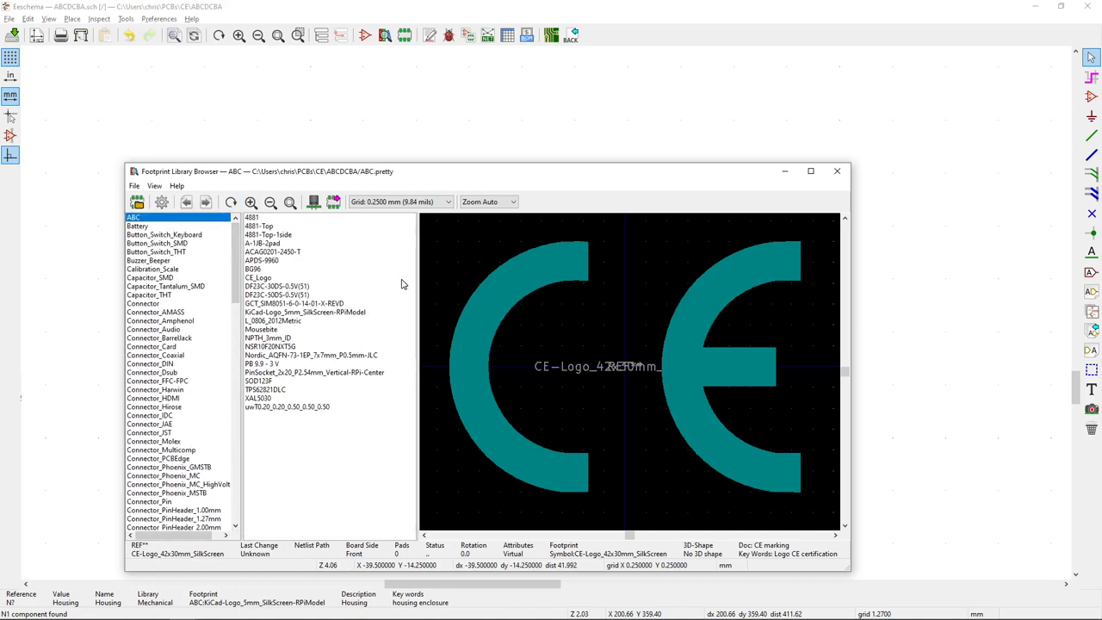
{"action": "left_click", "coordinate": [315, 296]}
{"action": "left_click", "coordinate": [306, 279]}
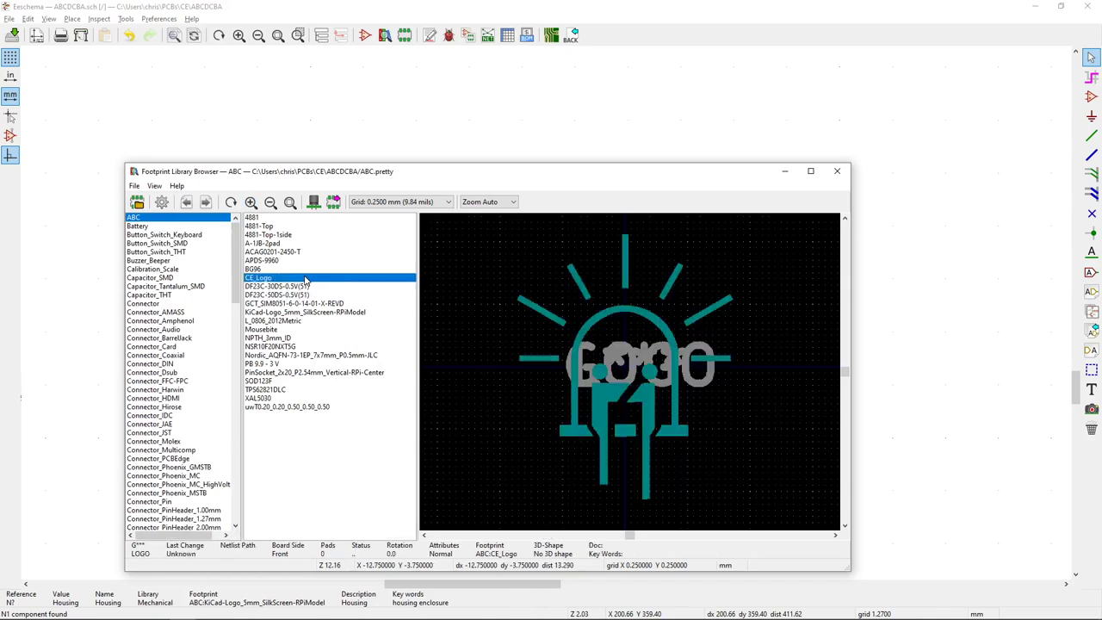
- Assign ABC:CE_Logo to the duplicate Housing symbol, then start Update PCB from Schematic
{"action": "double_click", "coordinate": [306, 279]}
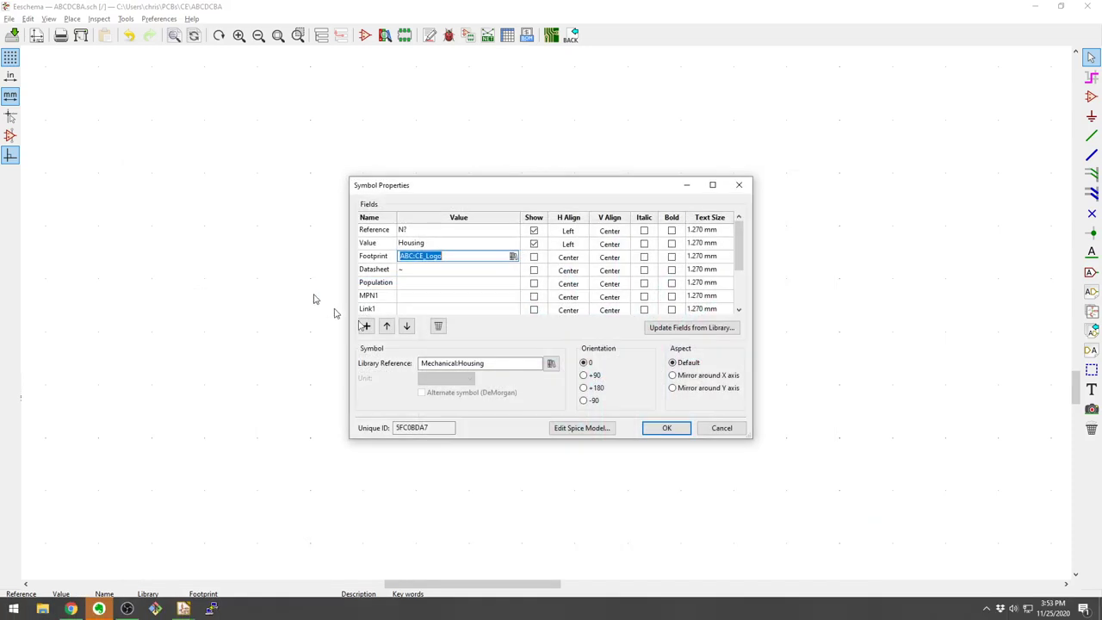
{"action": "left_click", "coordinate": [437, 268]}
{"action": "left_click", "coordinate": [445, 258]}
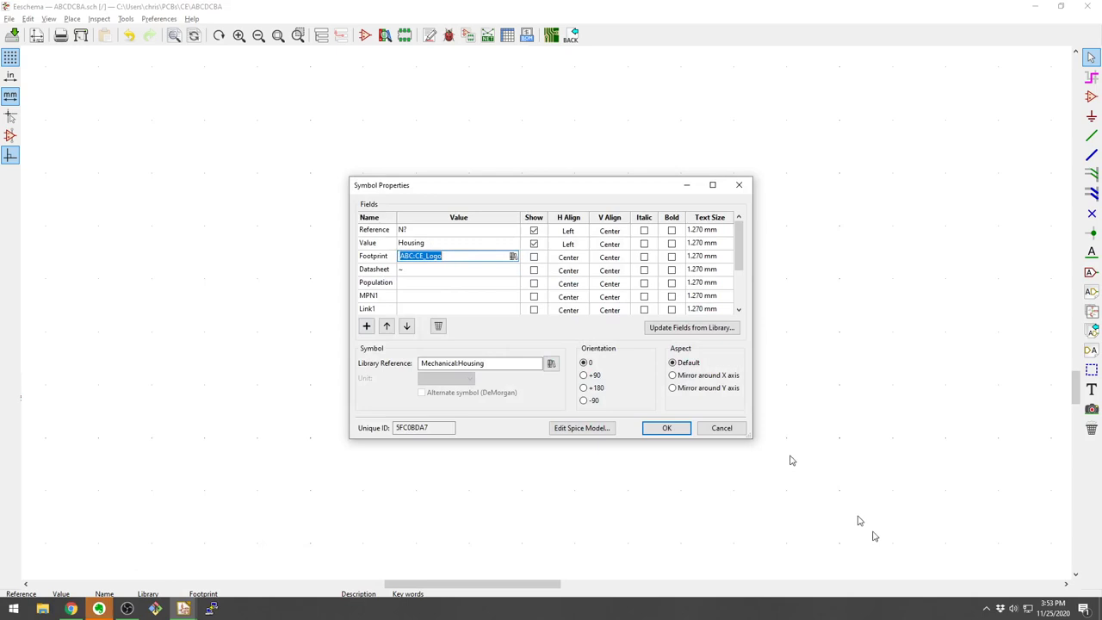
{"action": "left_click", "coordinate": [667, 429]}
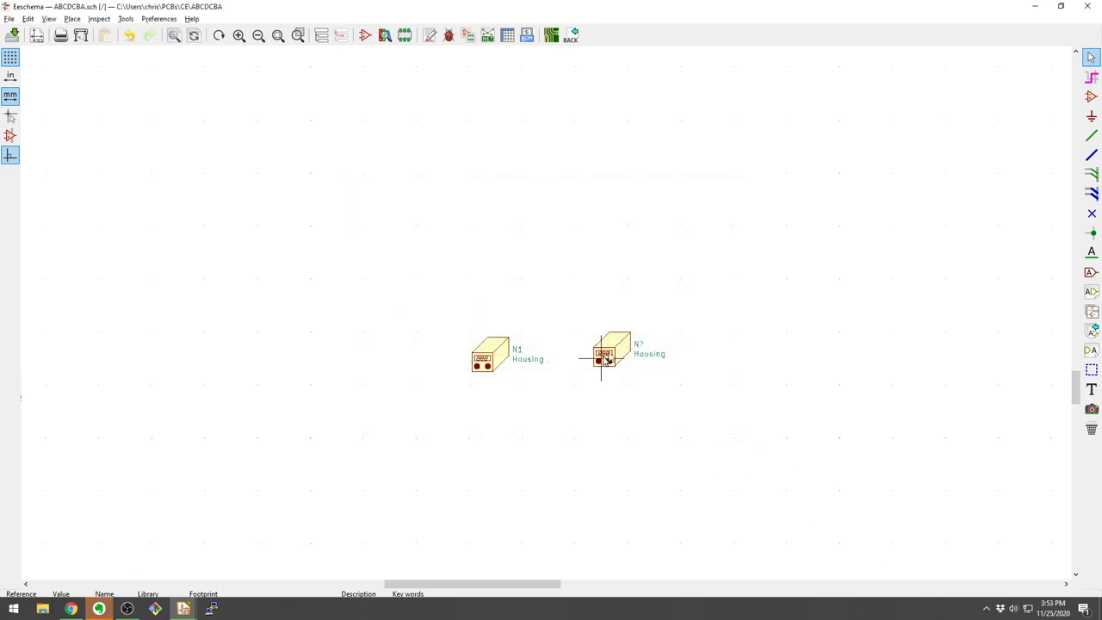
{"action": "key", "text": "alt+Tab"}
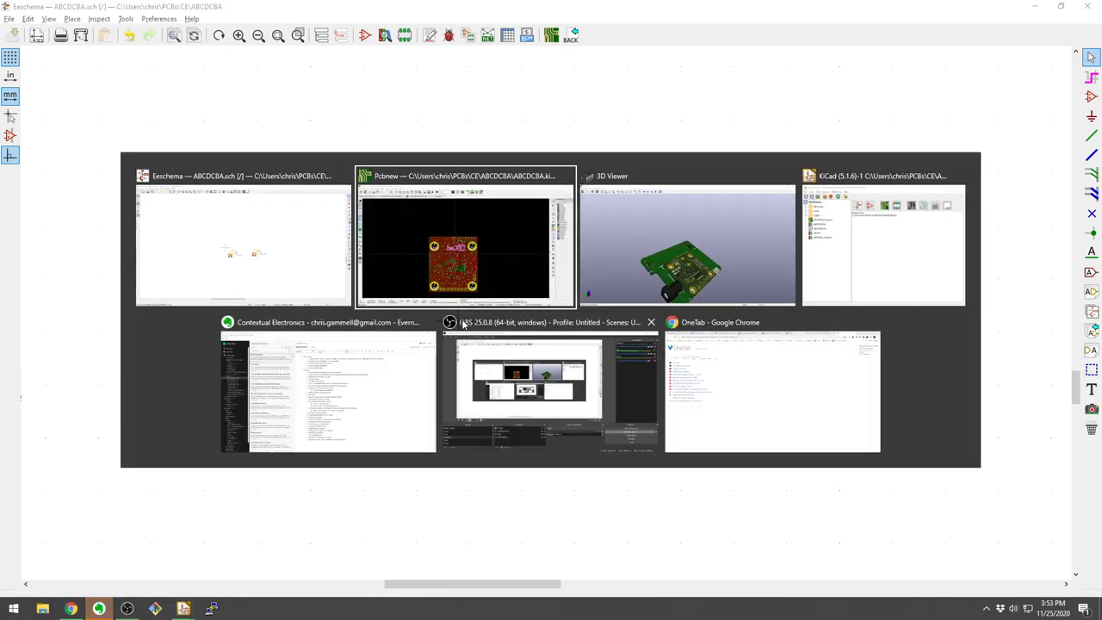
{"action": "left_click", "coordinate": [360, 37]}
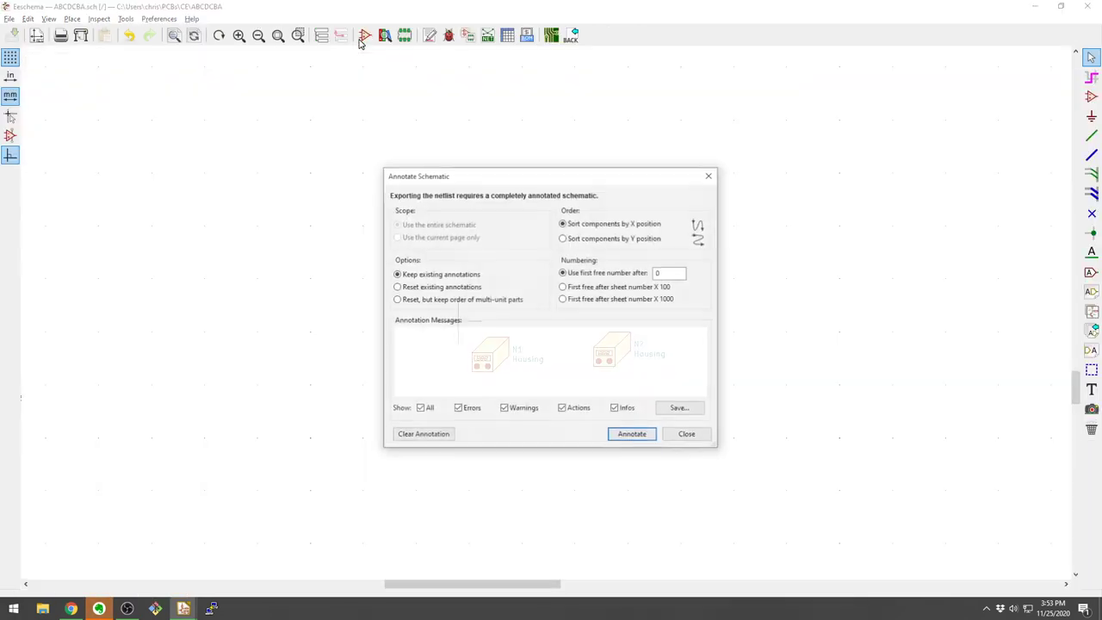
- Update the PCB from the schematic and place the new CE_Logo footprint N2 near the board's middle
{"action": "left_click", "coordinate": [654, 443]}
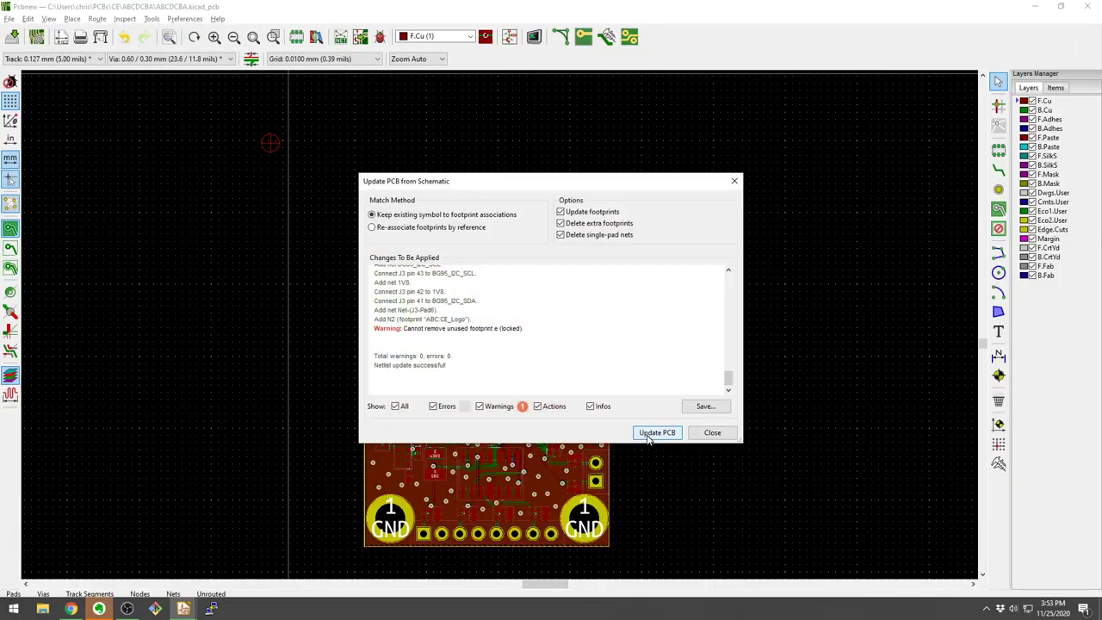
{"action": "left_click", "coordinate": [665, 433]}
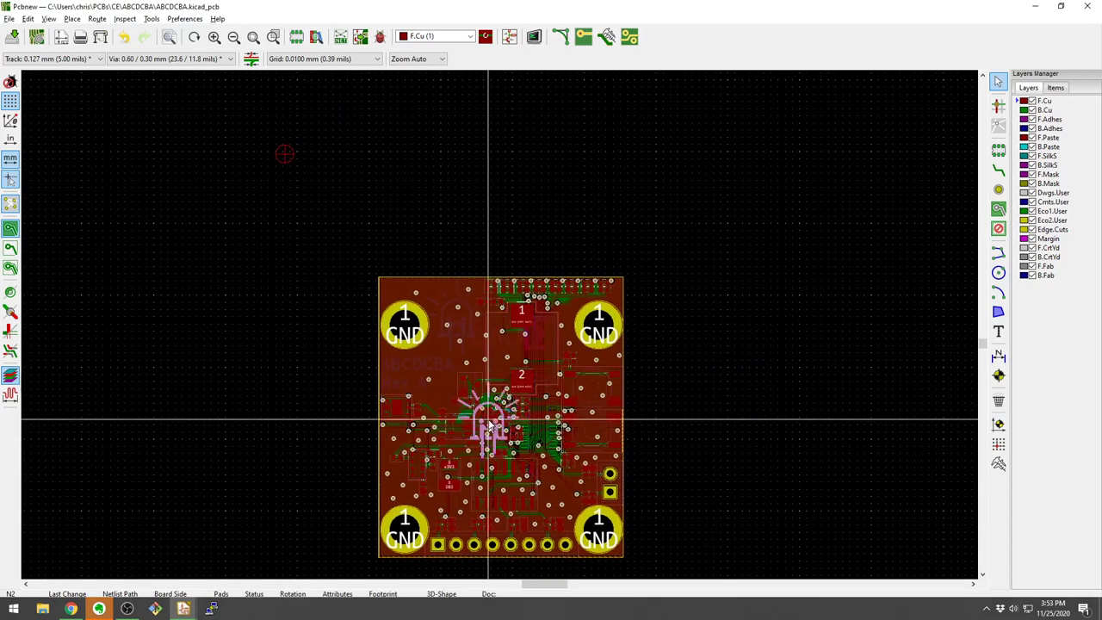
{"action": "scroll", "coordinate": [496, 414], "scroll_direction": "up", "scroll_amount": 4}
{"action": "scroll", "coordinate": [502, 324], "scroll_direction": "down", "scroll_amount": 3}
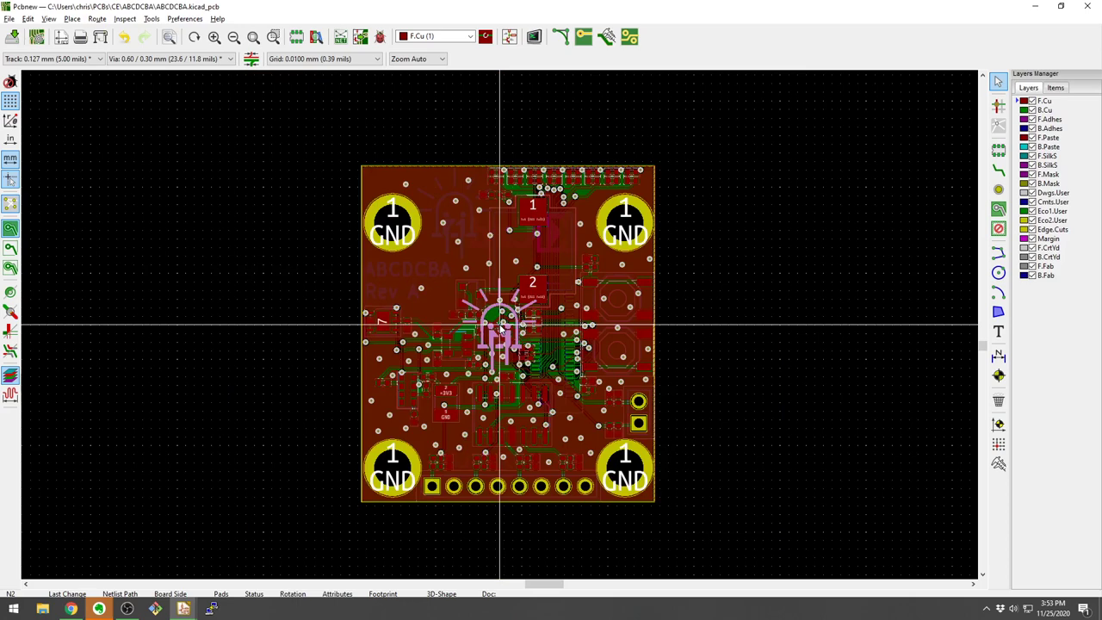
- Check the bulb logo in the 3D Viewer from below, then return to Pcbnew
{"action": "key", "text": "alt+Tab"}
{"action": "key", "text": "alt+Tab"}
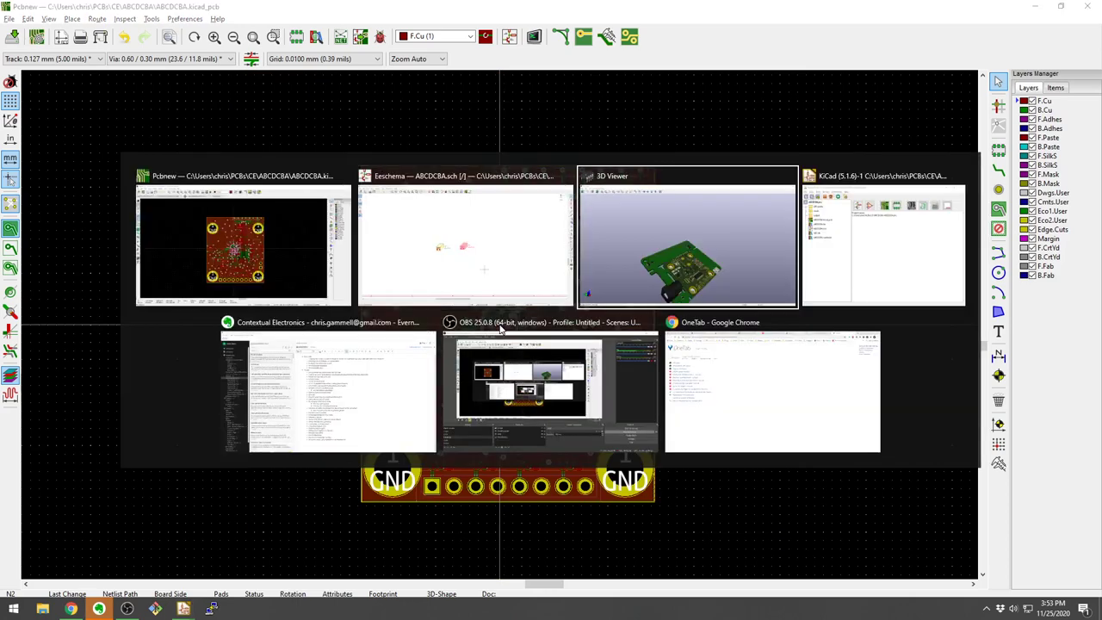
{"action": "left_click_drag", "start_coordinate": [664, 364], "coordinate": [783, 399]}
{"action": "key", "text": "alt+Tab"}
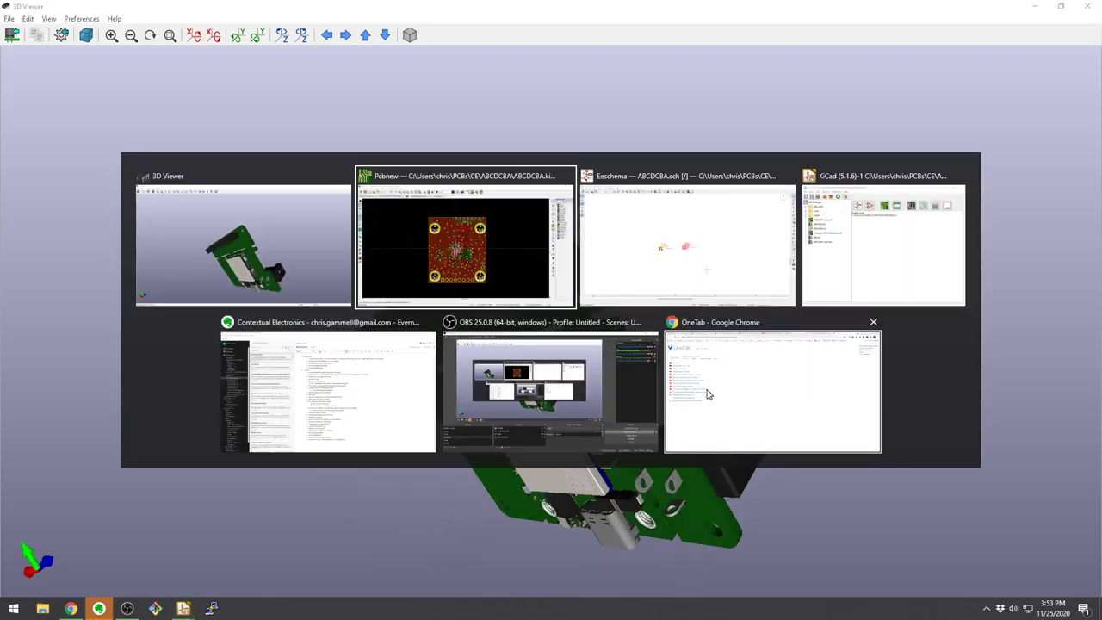
{"action": "left_click", "coordinate": [536, 237]}
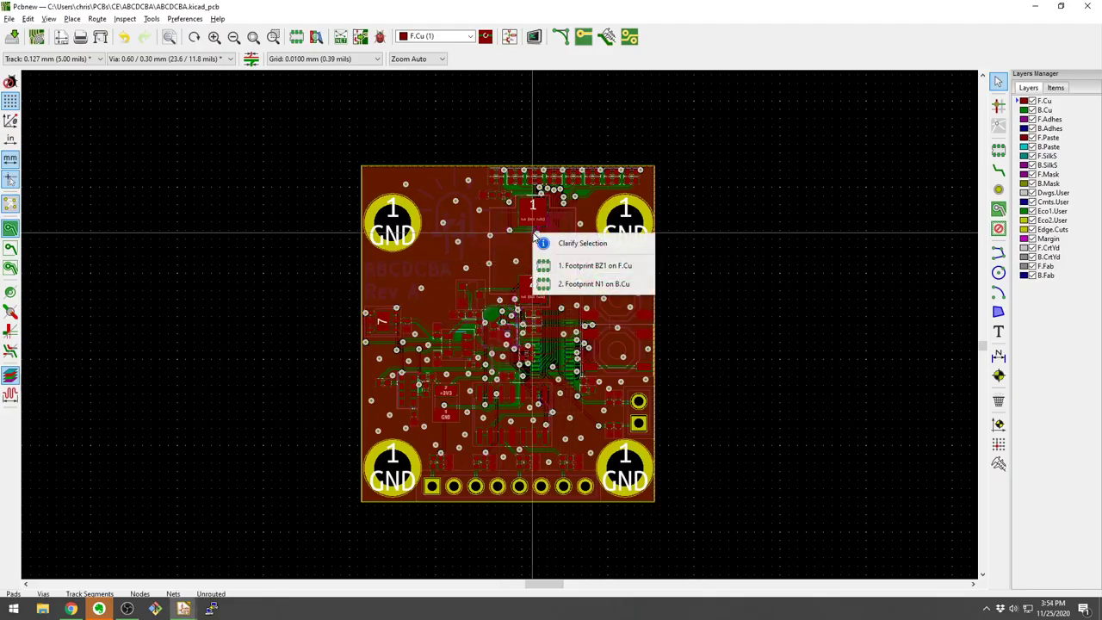
{"action": "left_click", "coordinate": [548, 285]}
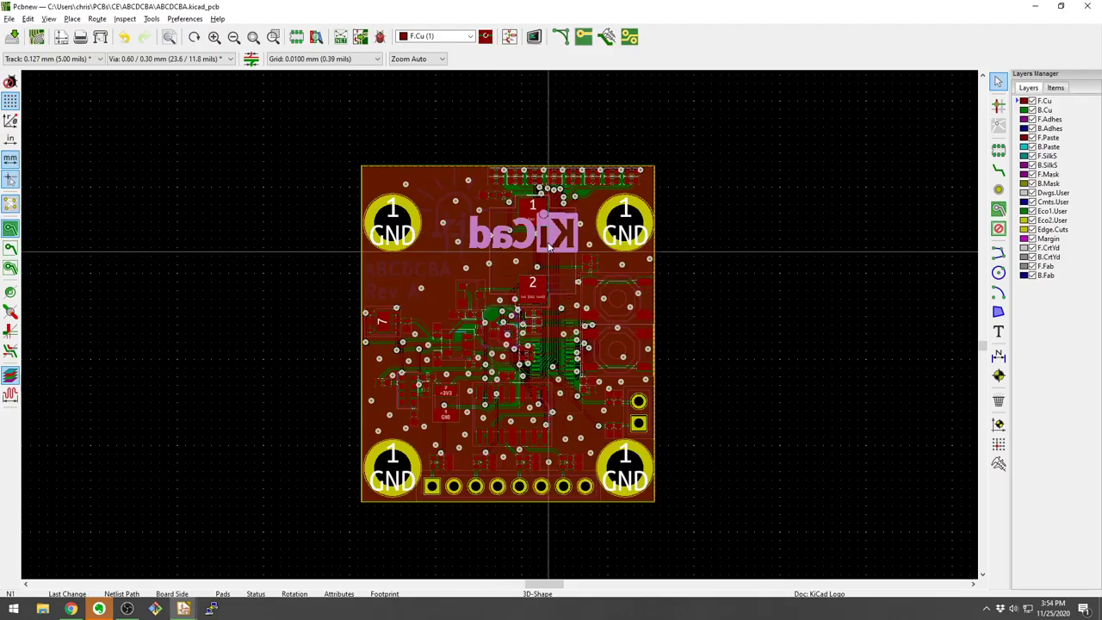
{"action": "key", "text": "e"}
{"action": "left_click", "coordinate": [591, 164]}
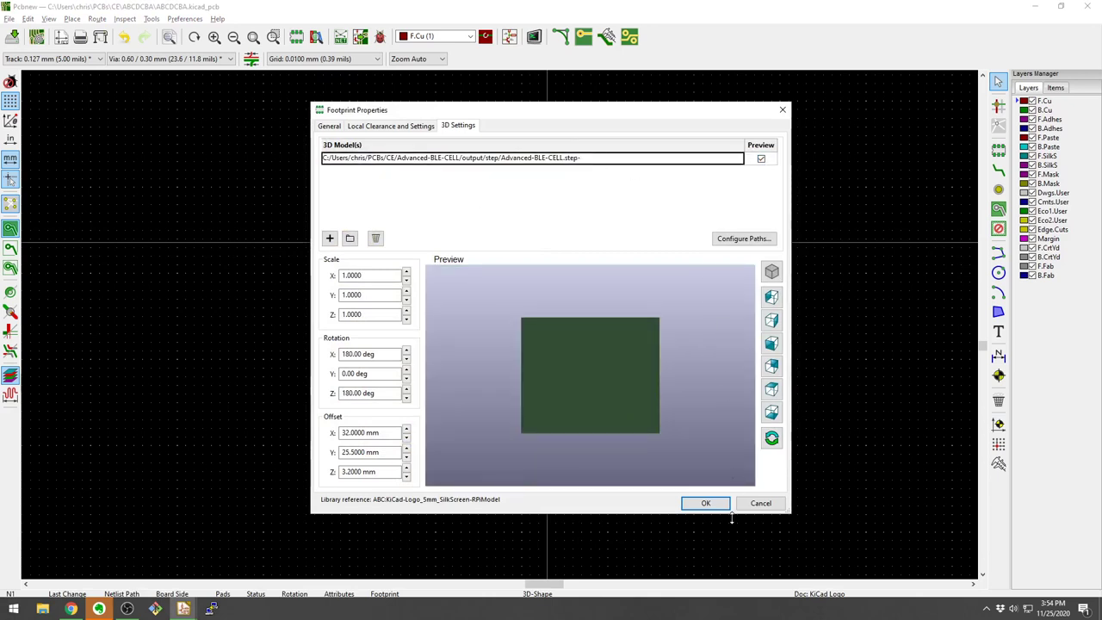
{"action": "left_click", "coordinate": [707, 505]}
{"action": "key", "text": "alt+Tab"}
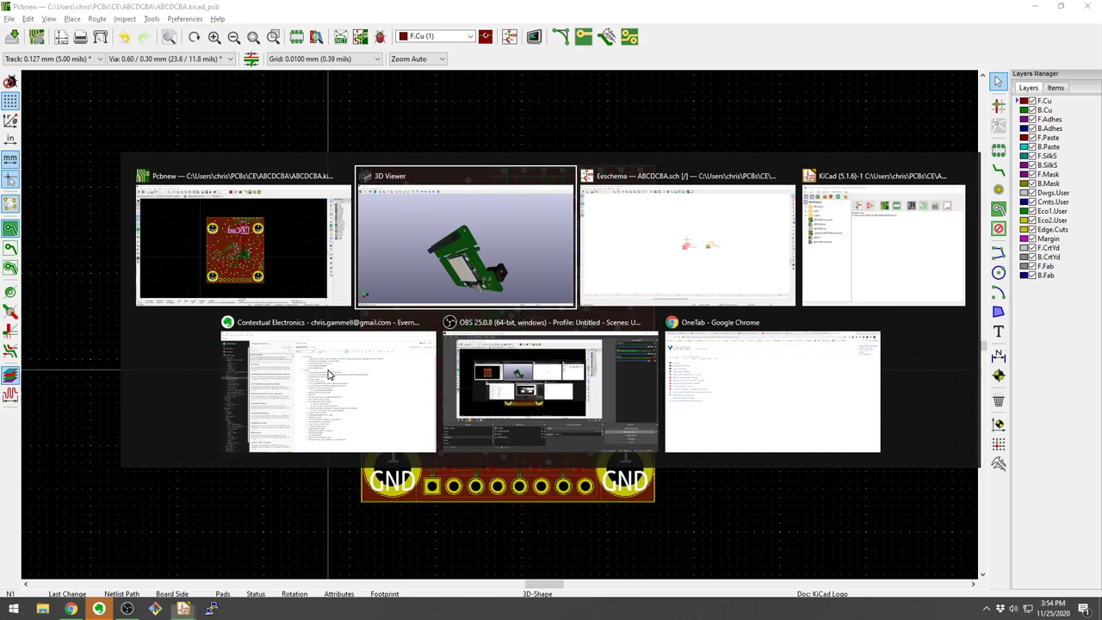
{"action": "left_click_drag", "start_coordinate": [327, 370], "coordinate": [401, 485]}
{"action": "key", "text": "alt+Tab"}
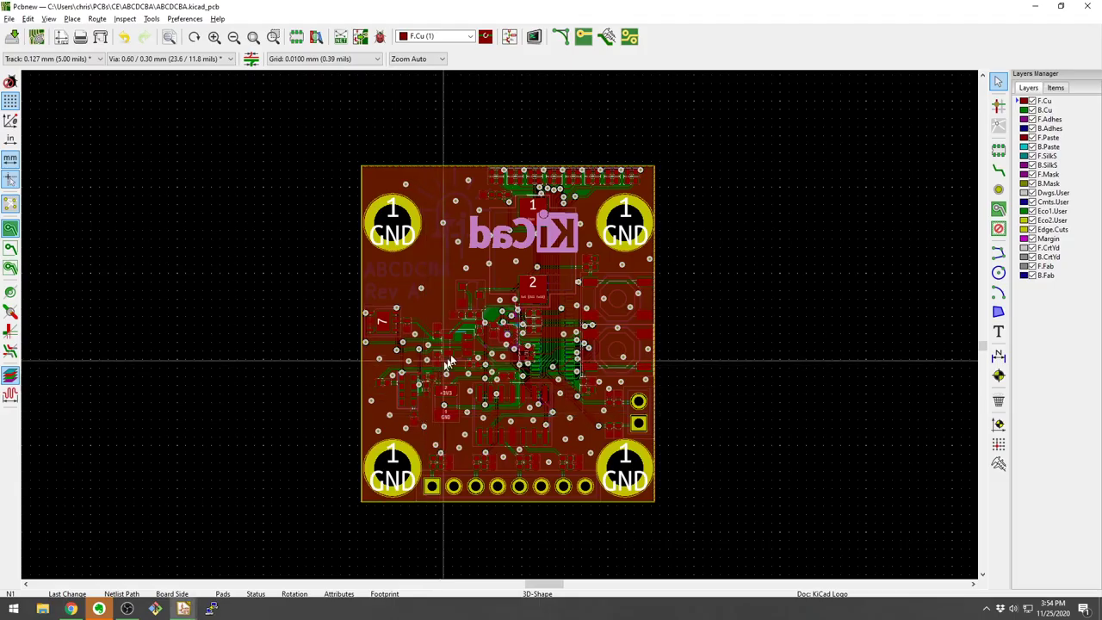
- Flip the locked logo footprints to the back and make B.SilkS the active layer
{"action": "key", "text": "m"}
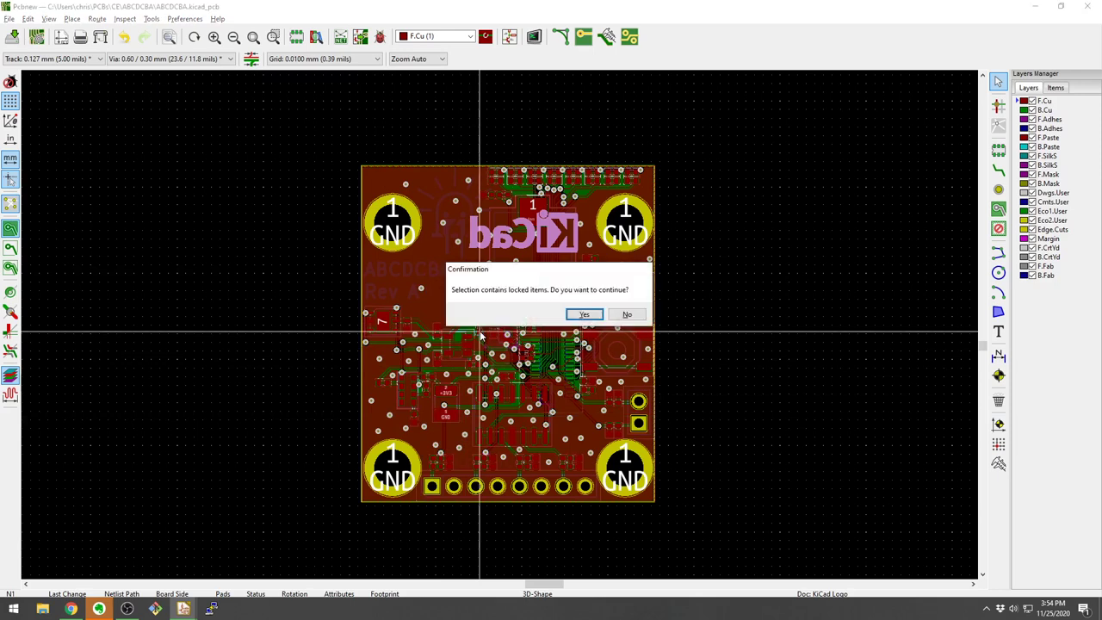
{"action": "left_click", "coordinate": [619, 317]}
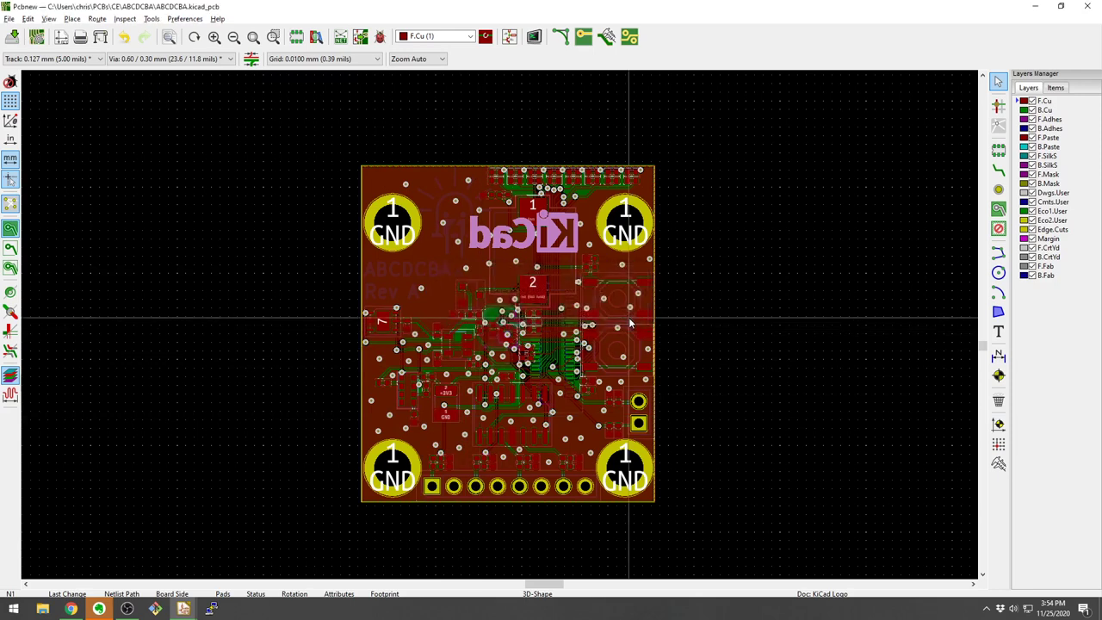
{"action": "key", "text": "Page_Down"}
{"action": "key", "text": "f"}
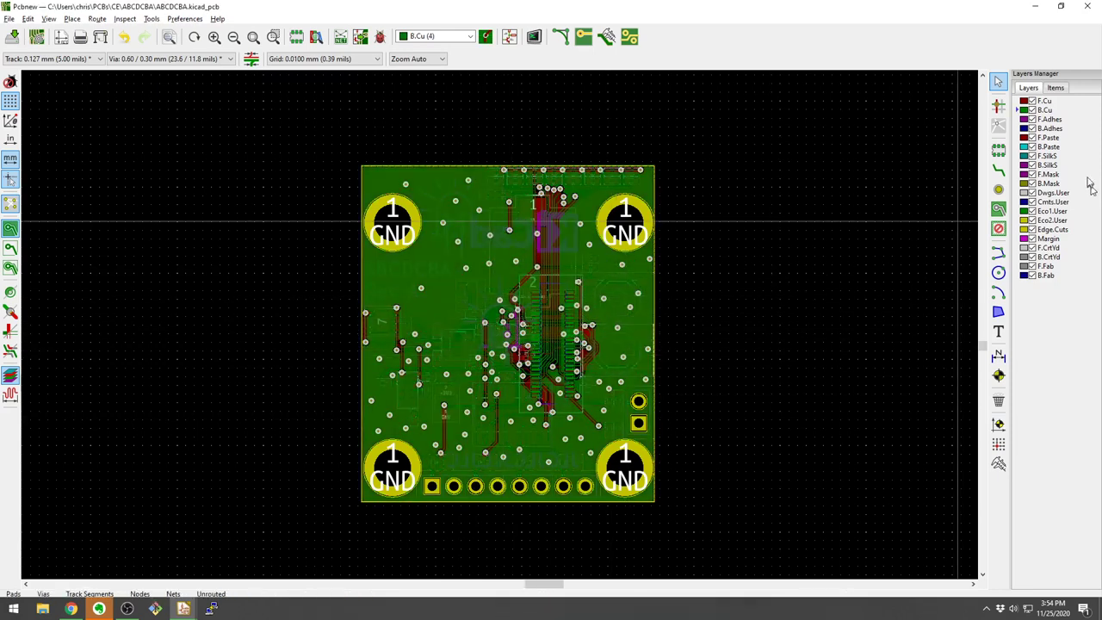
{"action": "left_click", "coordinate": [1046, 165]}
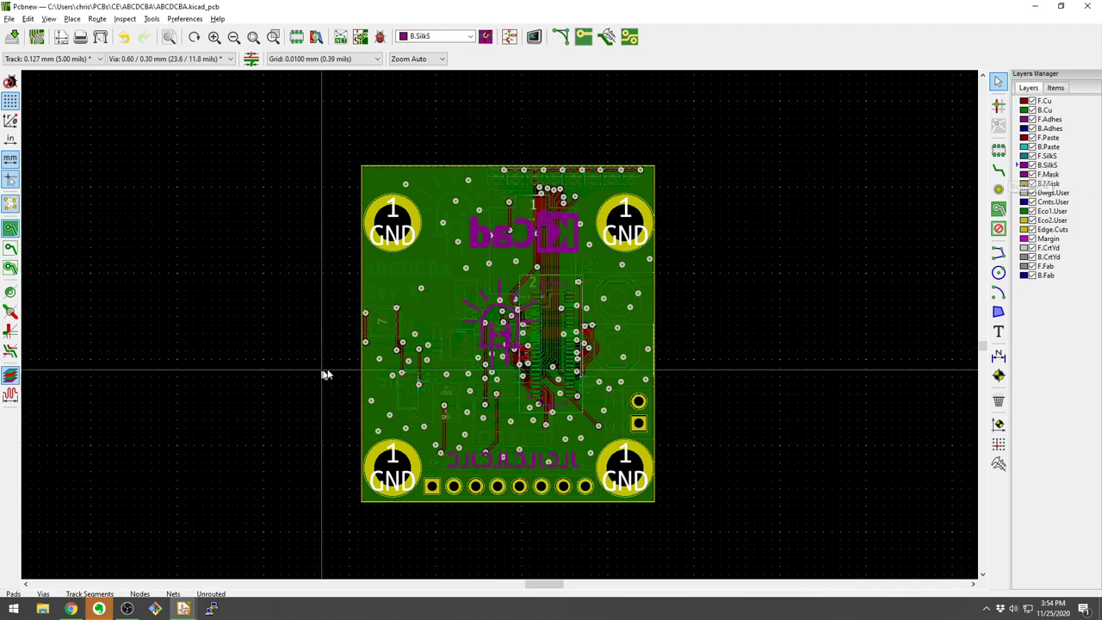
- Check footprint U3's properties, then select the LED logo footprint N2 via Clarify Selection
{"action": "double_click", "coordinate": [509, 351]}
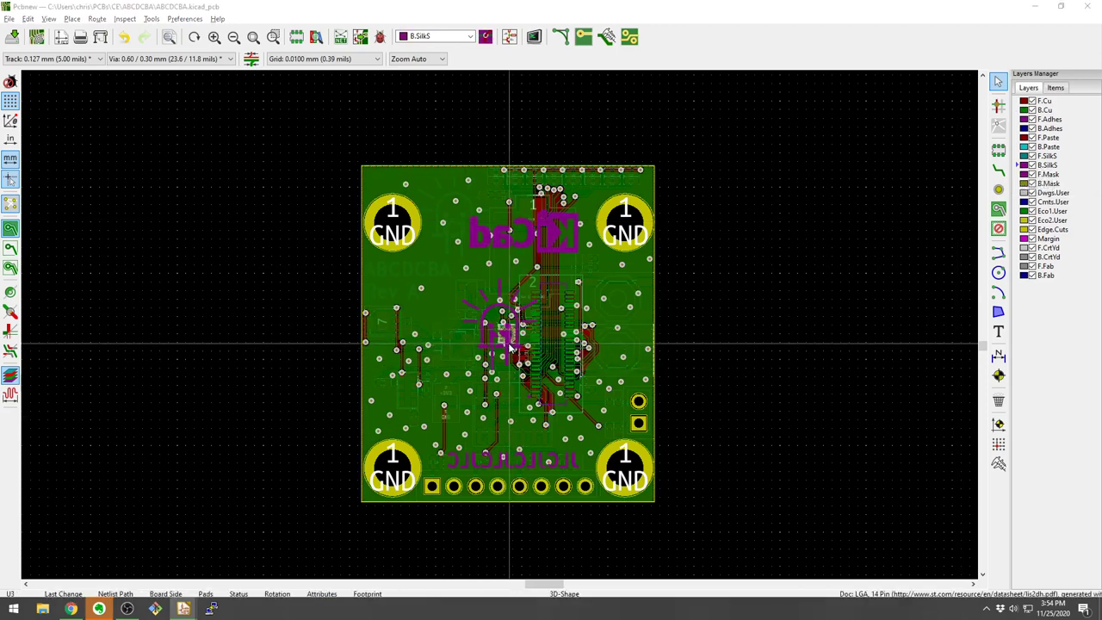
{"action": "key", "text": "Escape"}
{"action": "scroll", "coordinate": [502, 351], "scroll_direction": "up", "scroll_amount": 5}
{"action": "left_click", "coordinate": [456, 358]}
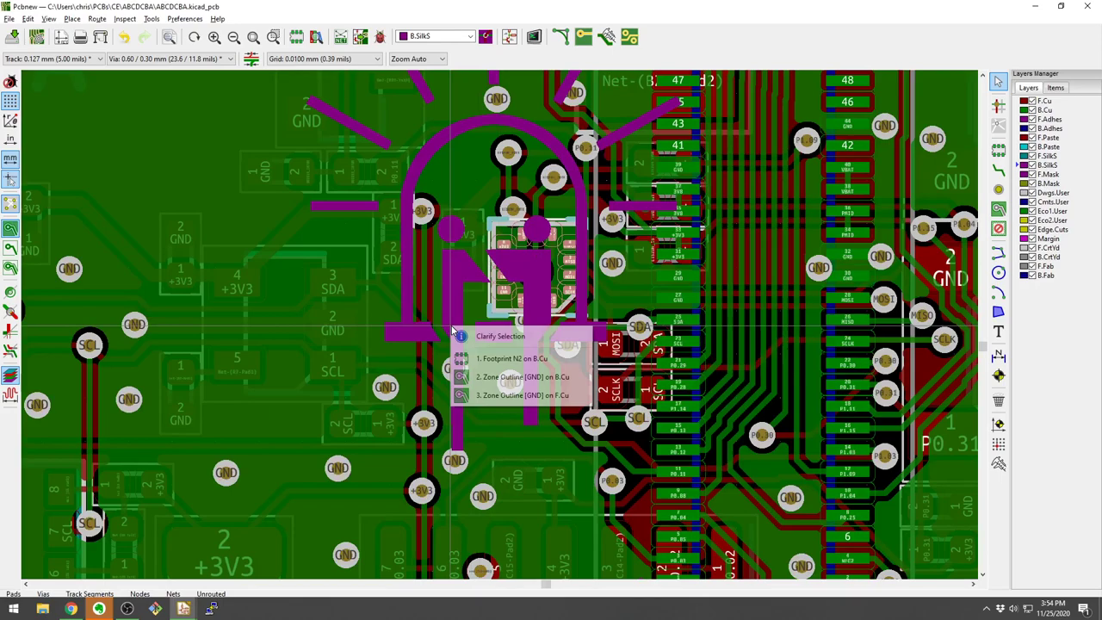
{"action": "left_click", "coordinate": [511, 359]}
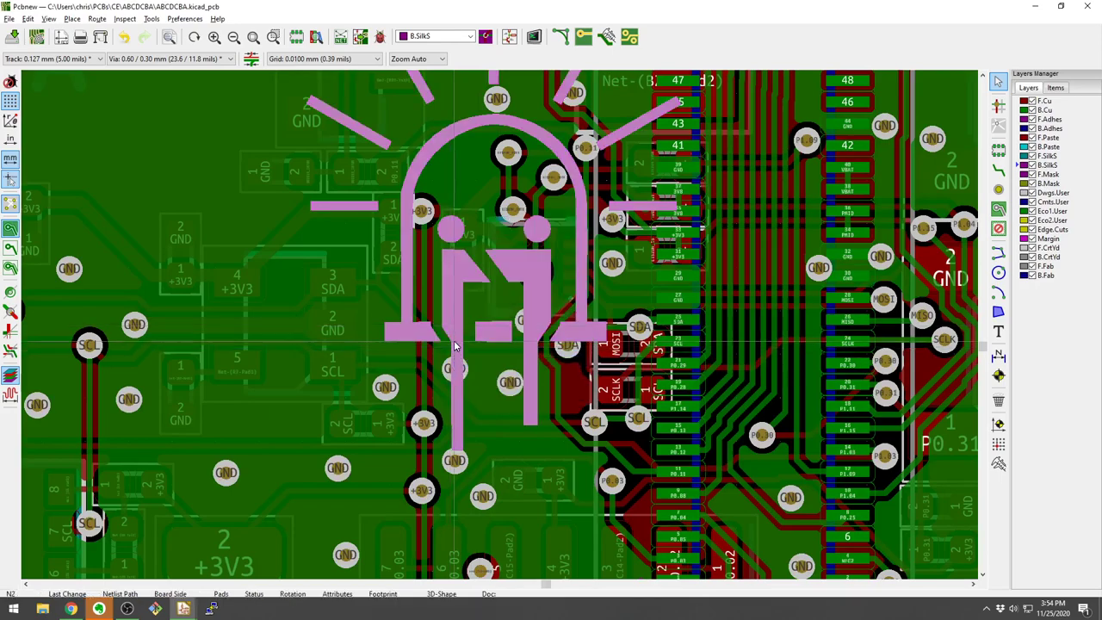
{"action": "scroll", "coordinate": [480, 327], "scroll_direction": "down", "scroll_amount": 8}
{"action": "scroll", "coordinate": [500, 323], "scroll_direction": "up", "scroll_amount": 4}
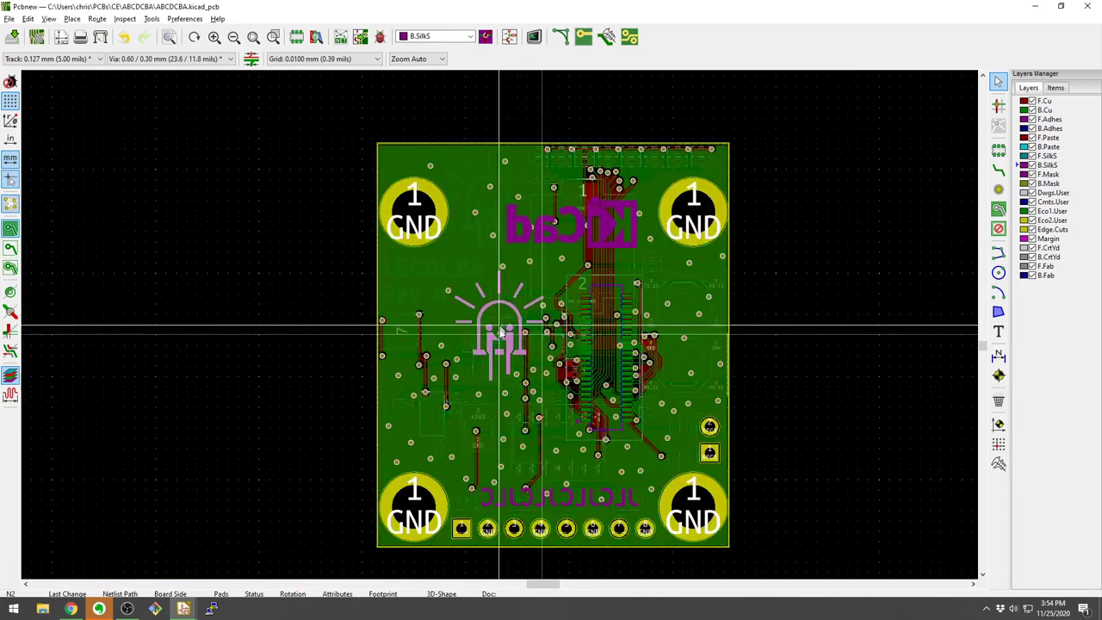
- Save the board and open its 3D rendering with Alt+3
{"action": "key", "text": "ctrl+s"}
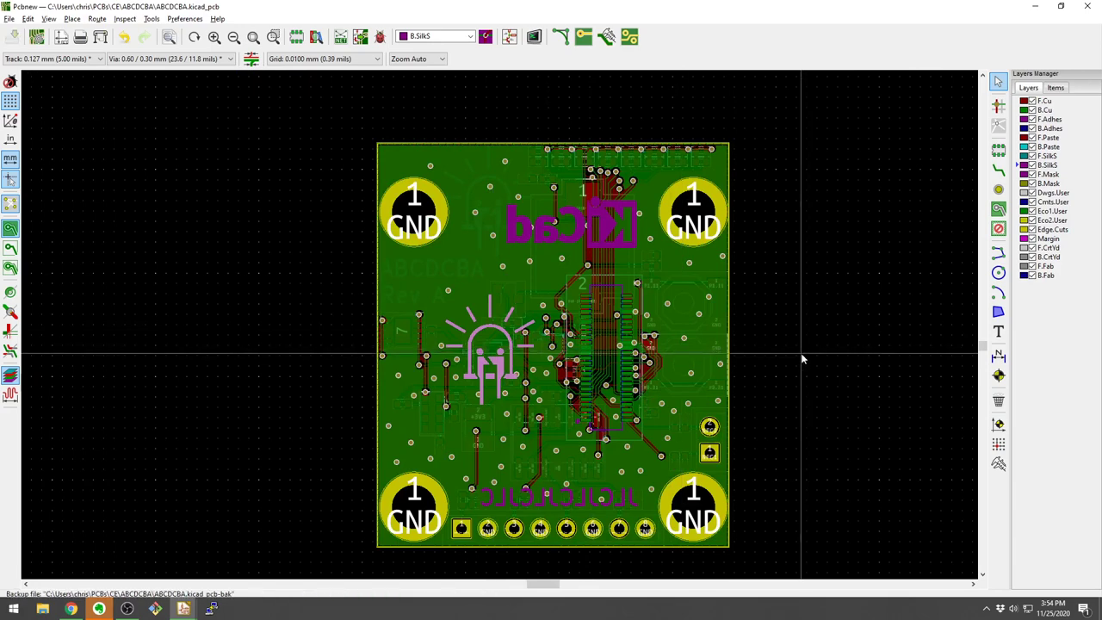
{"action": "scroll", "coordinate": [792, 351], "scroll_direction": "down", "scroll_amount": 1}
{"action": "scroll", "coordinate": [500, 329], "scroll_direction": "up", "scroll_amount": 3}
{"action": "key", "text": "alt+3"}
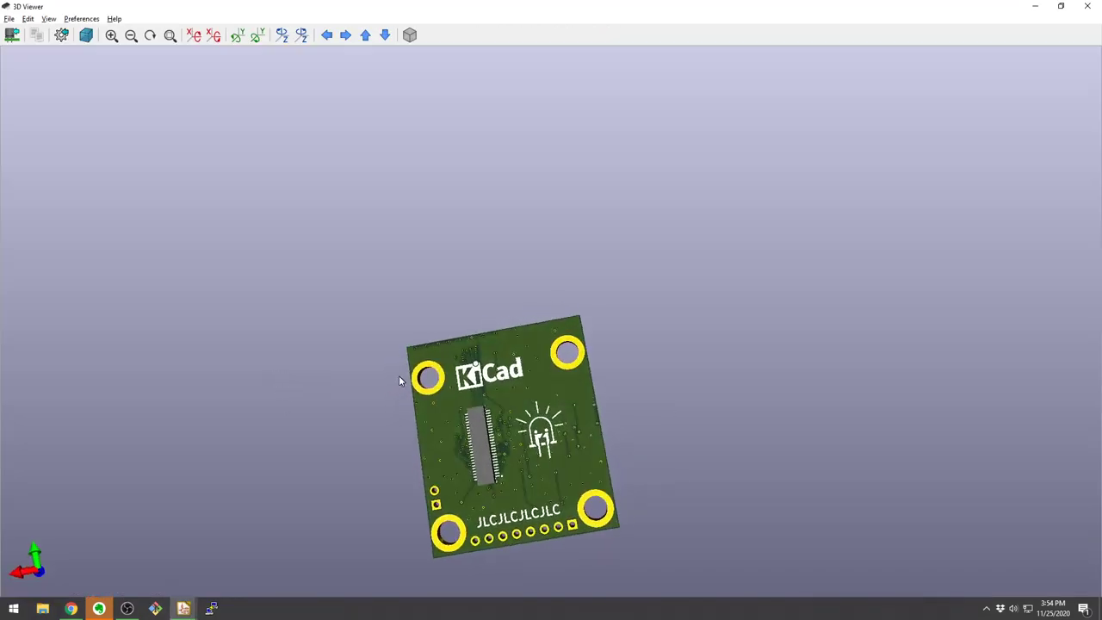
- Return from the 3D Viewer to Pcbnew and zoom in on the LED logo footprint N2
{"action": "key", "text": "alt+Tab"}
{"action": "key", "text": "alt+Tab"}
{"action": "key", "text": "alt+Tab"}
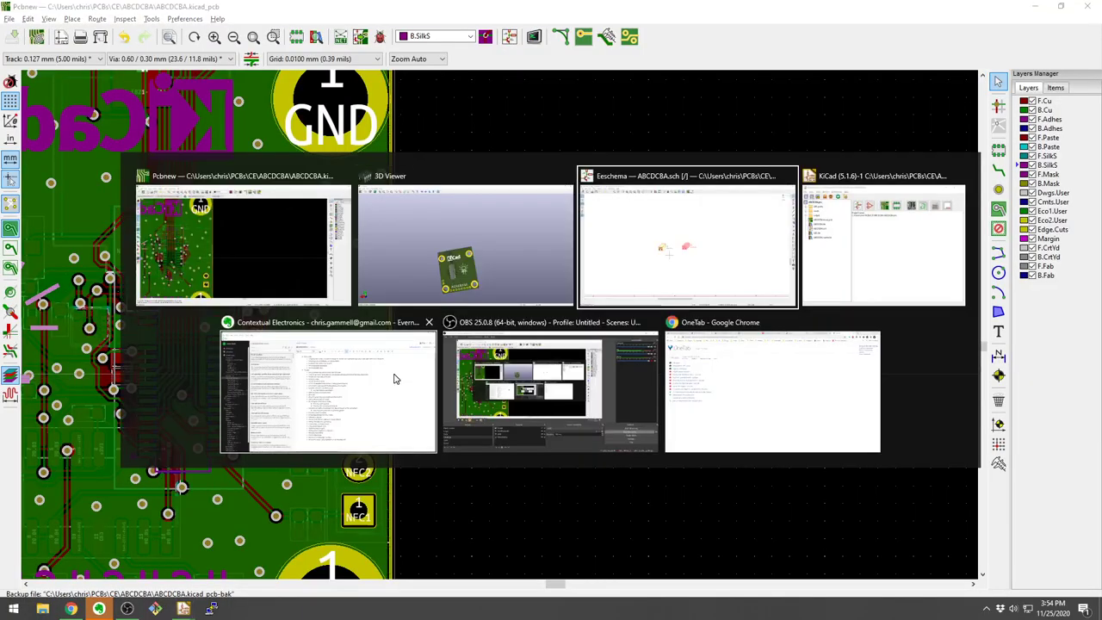
{"action": "key", "text": "alt+shift+Tab"}
{"action": "key", "text": "alt+Tab"}
{"action": "key", "text": "alt+Tab"}
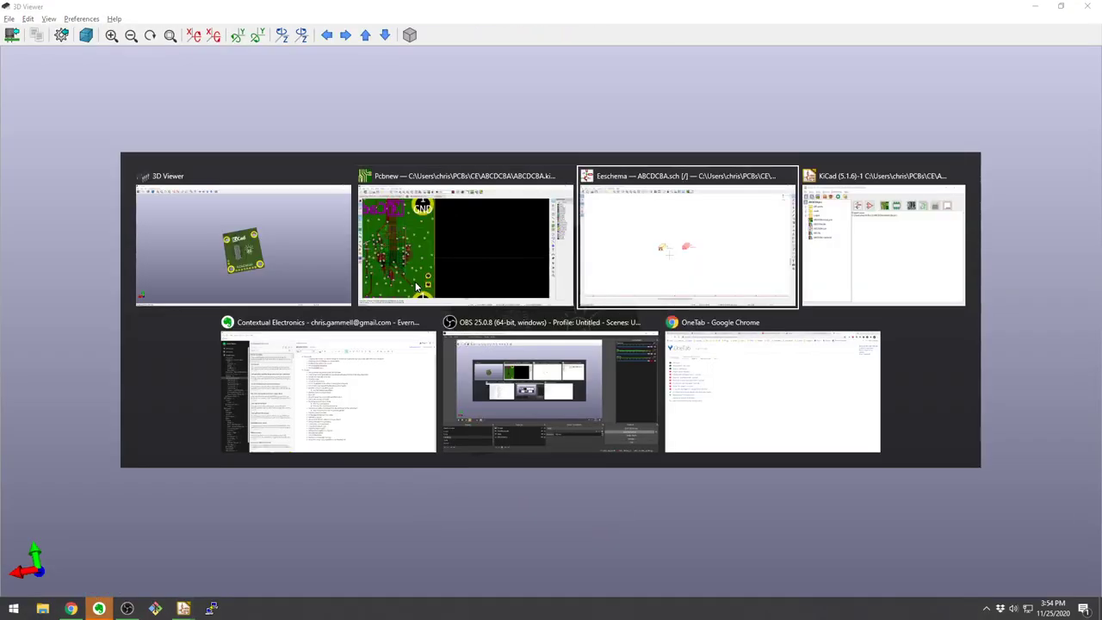
{"action": "left_click", "coordinate": [413, 280]}
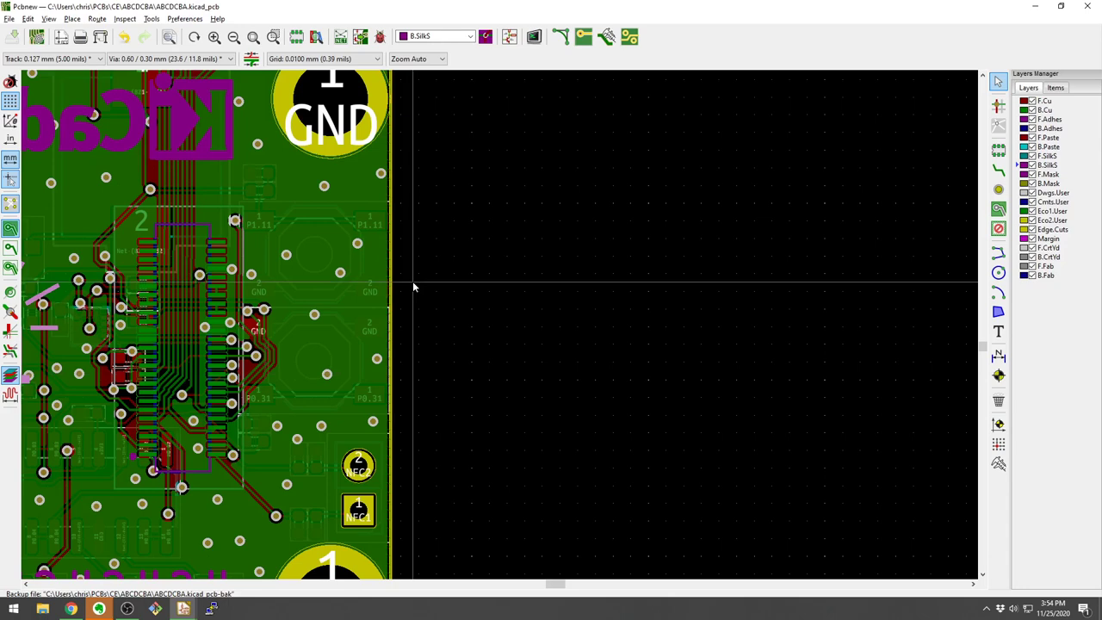
{"action": "scroll", "coordinate": [347, 341], "scroll_direction": "left", "scroll_amount": 5}
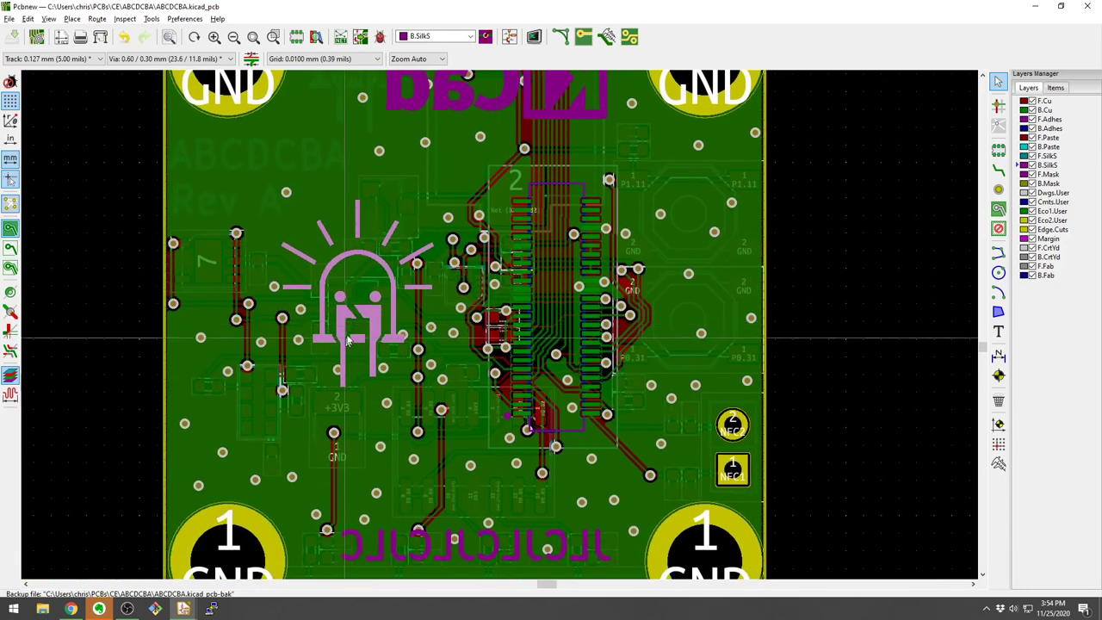
{"action": "scroll", "coordinate": [347, 341], "scroll_direction": "up", "scroll_amount": 1}
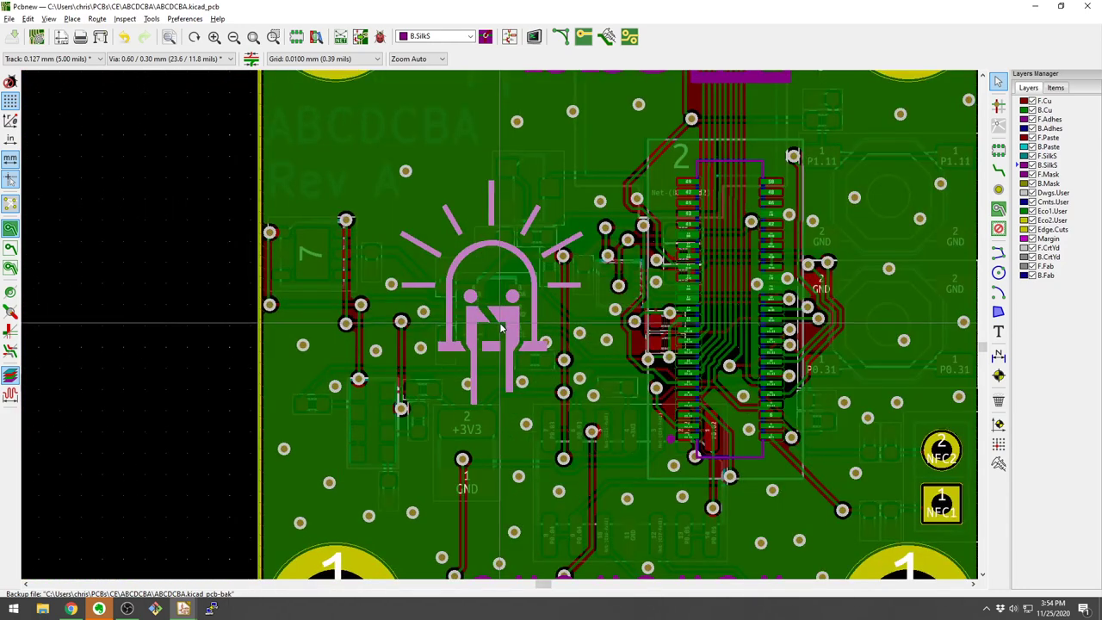
- Open the CE_Logo footprint's 3D Settings, tilt its preview, and start browsing for a 3D model
{"action": "double_click", "coordinate": [503, 312]}
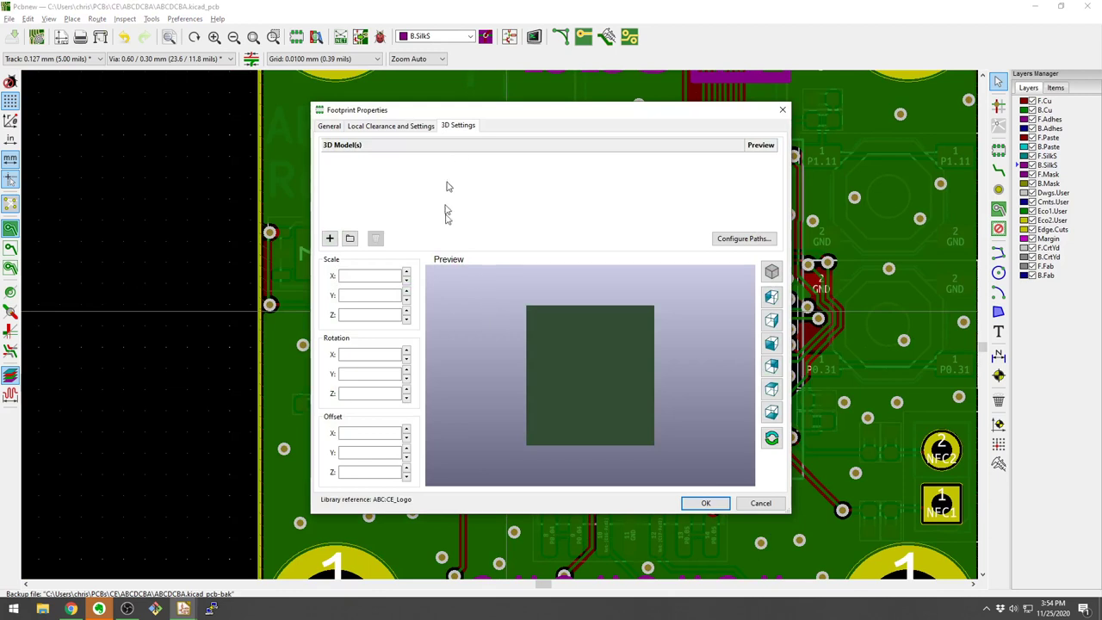
{"action": "left_click_drag", "start_coordinate": [603, 361], "coordinate": [674, 359]}
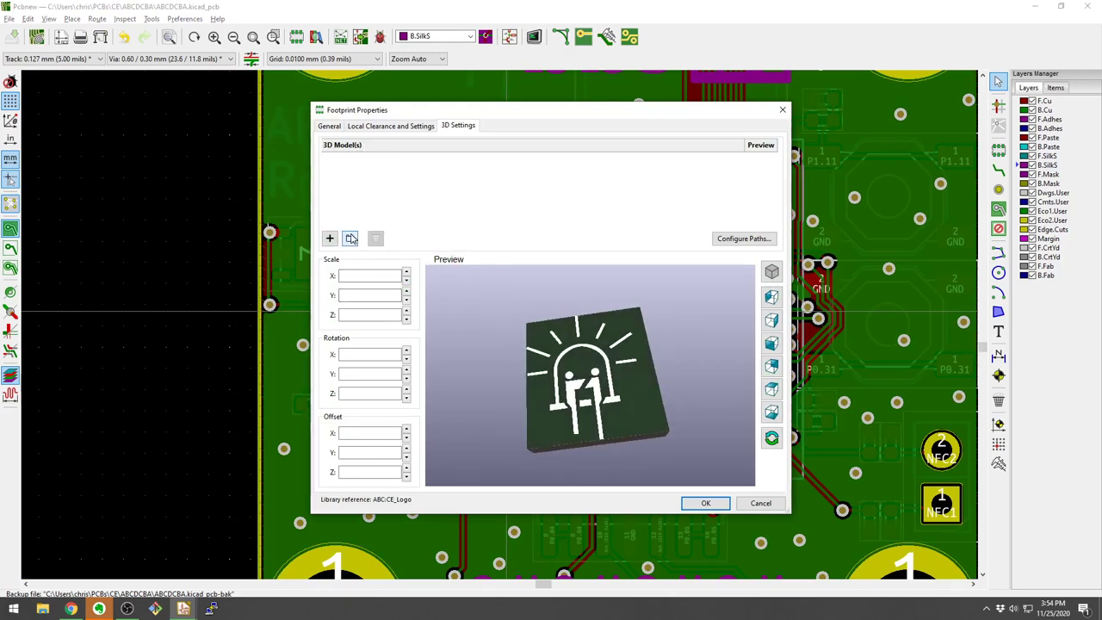
{"action": "left_click", "coordinate": [350, 239]}
{"action": "left_click_drag", "start_coordinate": [485, 268], "coordinate": [483, 398]}
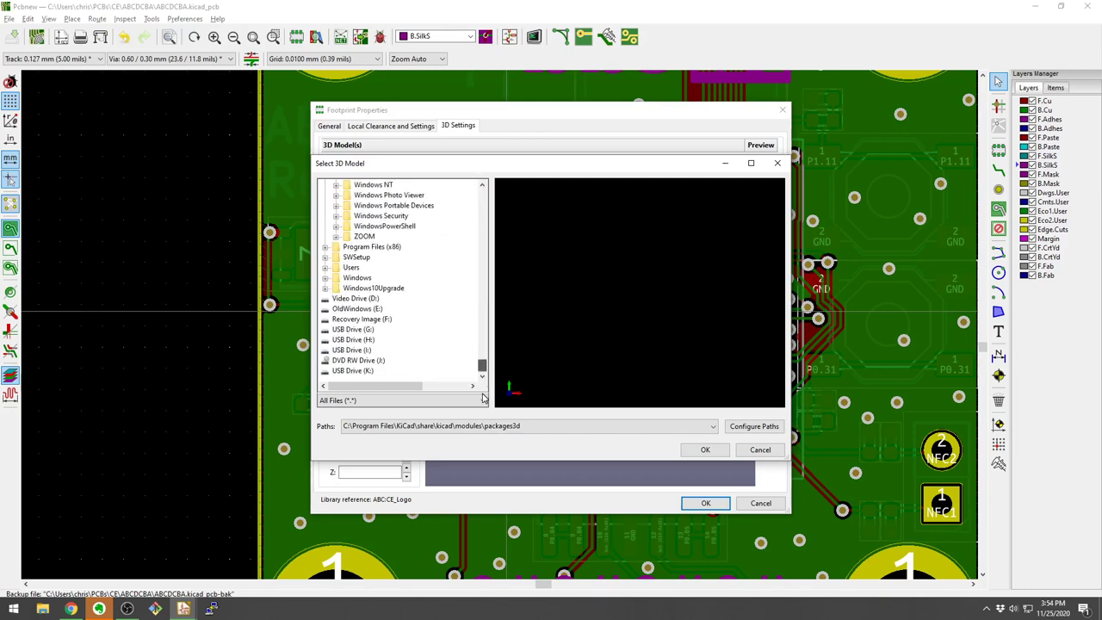
- Explore the Video Drive (D:) folder tree in the Select 3D Model browser
{"action": "double_click", "coordinate": [315, 301]}
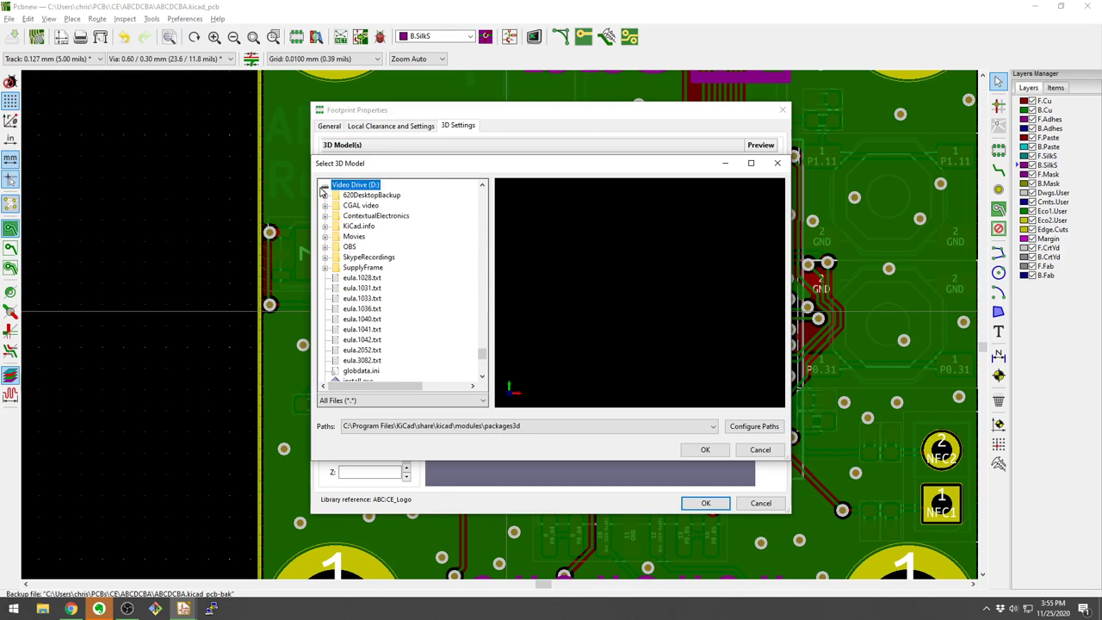
{"action": "left_click", "coordinate": [325, 185]}
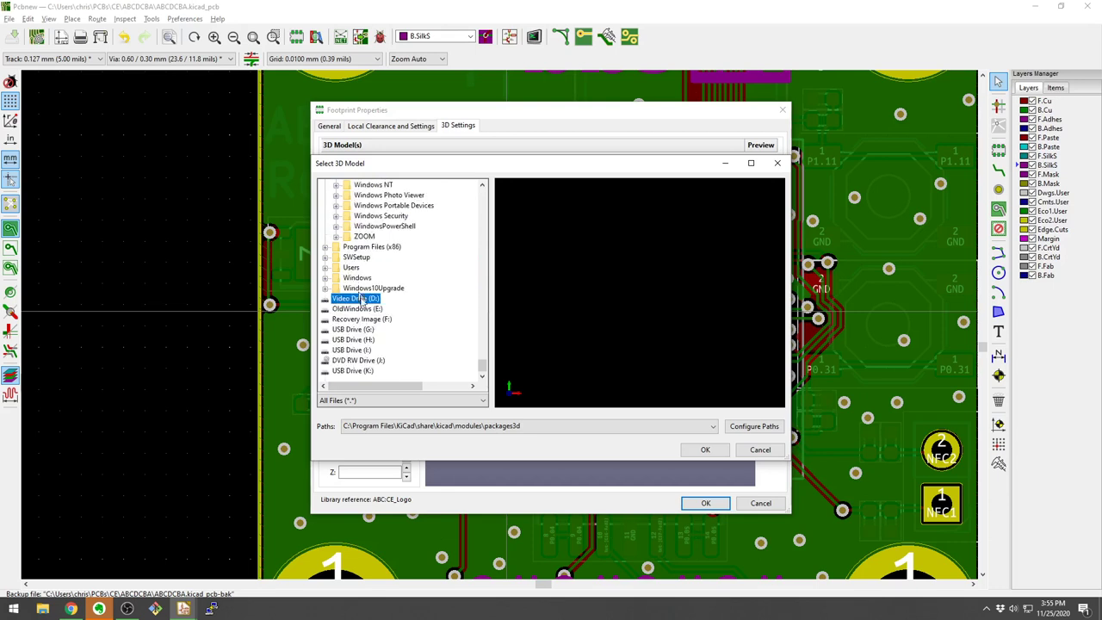
{"action": "scroll", "coordinate": [361, 302], "scroll_direction": "up", "scroll_amount": 3}
{"action": "scroll", "coordinate": [487, 357], "scroll_direction": "down", "scroll_amount": 3}
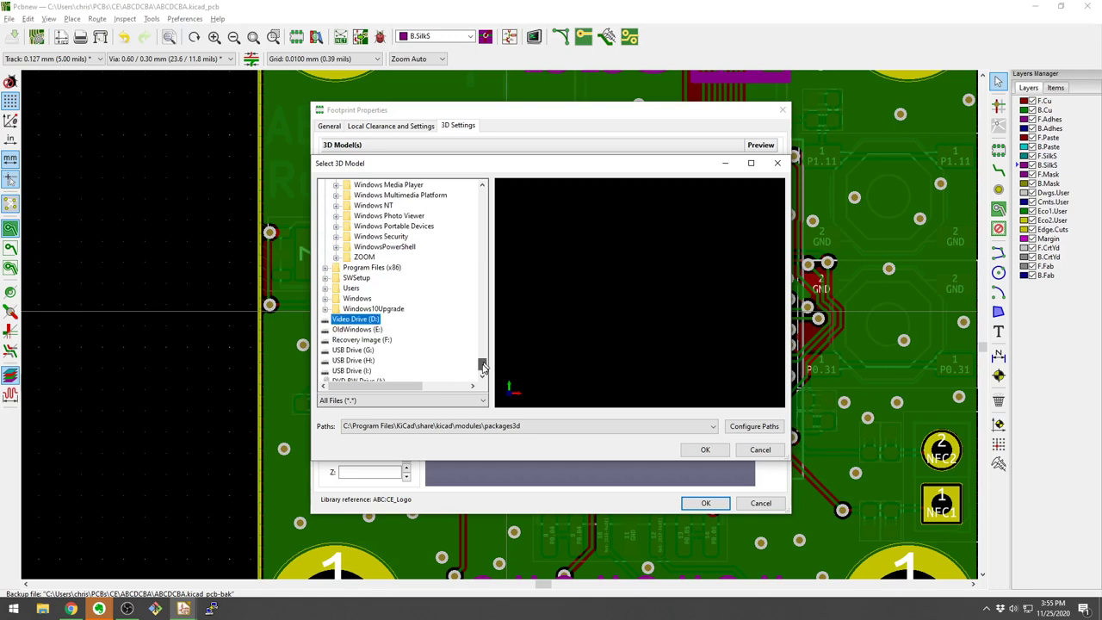
{"action": "scroll", "coordinate": [378, 334], "scroll_direction": "up", "scroll_amount": 2}
{"action": "scroll", "coordinate": [379, 334], "scroll_direction": "up", "scroll_amount": 10}
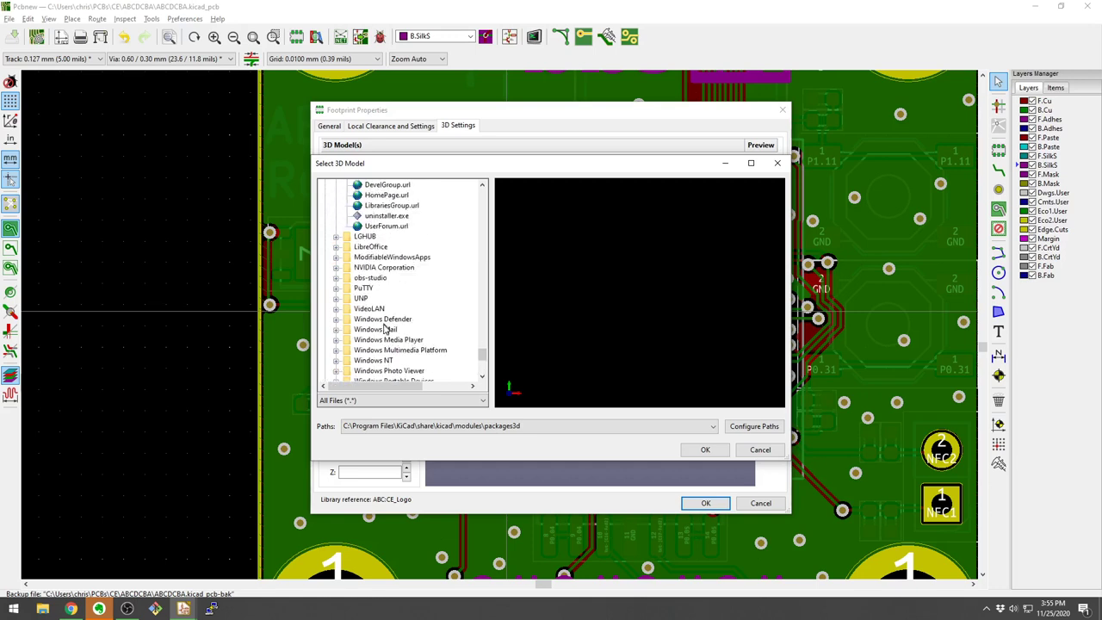
{"action": "left_click_drag", "start_coordinate": [482, 335], "coordinate": [494, 214]}
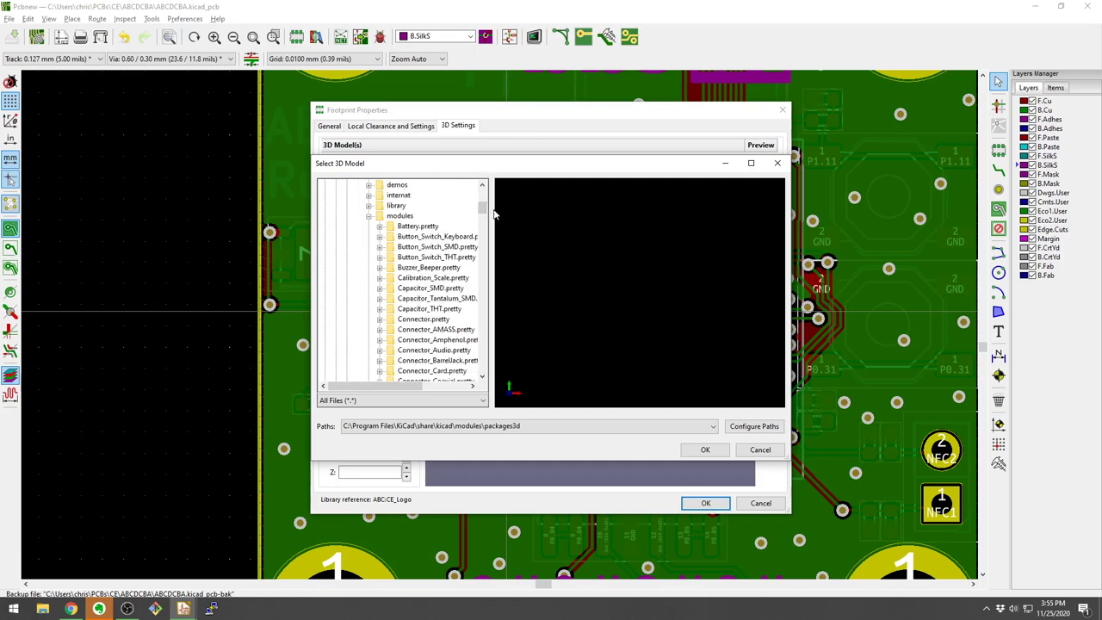
{"action": "scroll", "coordinate": [486, 210], "scroll_direction": "down", "scroll_amount": 1}
{"action": "scroll", "coordinate": [486, 210], "scroll_direction": "up", "scroll_amount": 1}
{"action": "left_click_drag", "start_coordinate": [486, 209], "coordinate": [484, 366]}
- Navigate through Users, the home folder, PCBs and CE into the Advanced-BLE-CELL project folder
{"action": "left_click", "coordinate": [355, 298]}
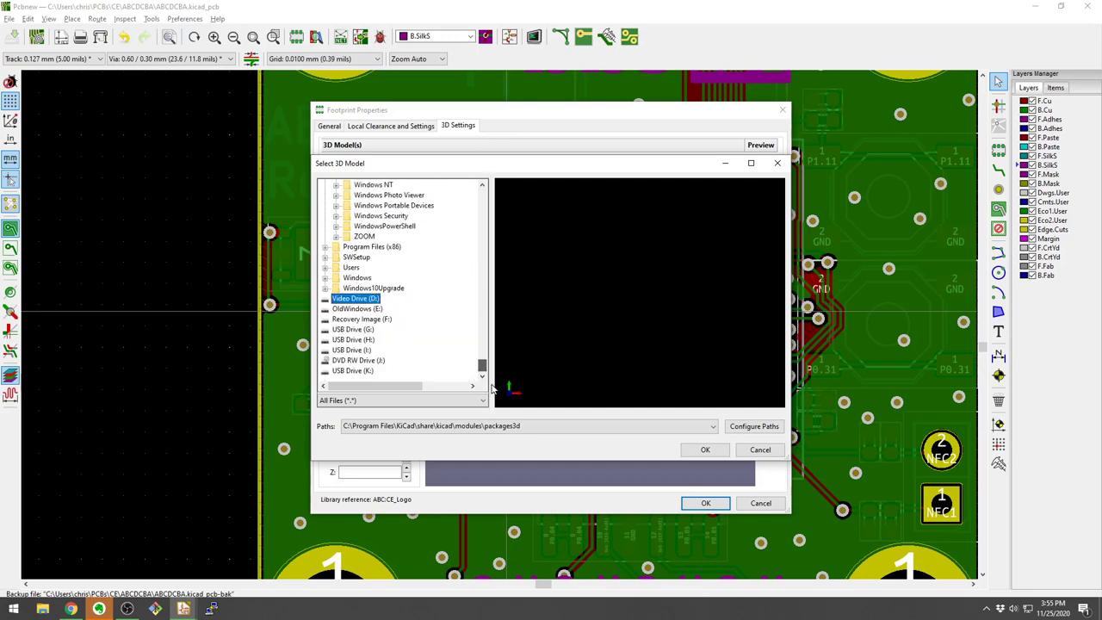
{"action": "double_click", "coordinate": [349, 269]}
{"action": "double_click", "coordinate": [349, 288]}
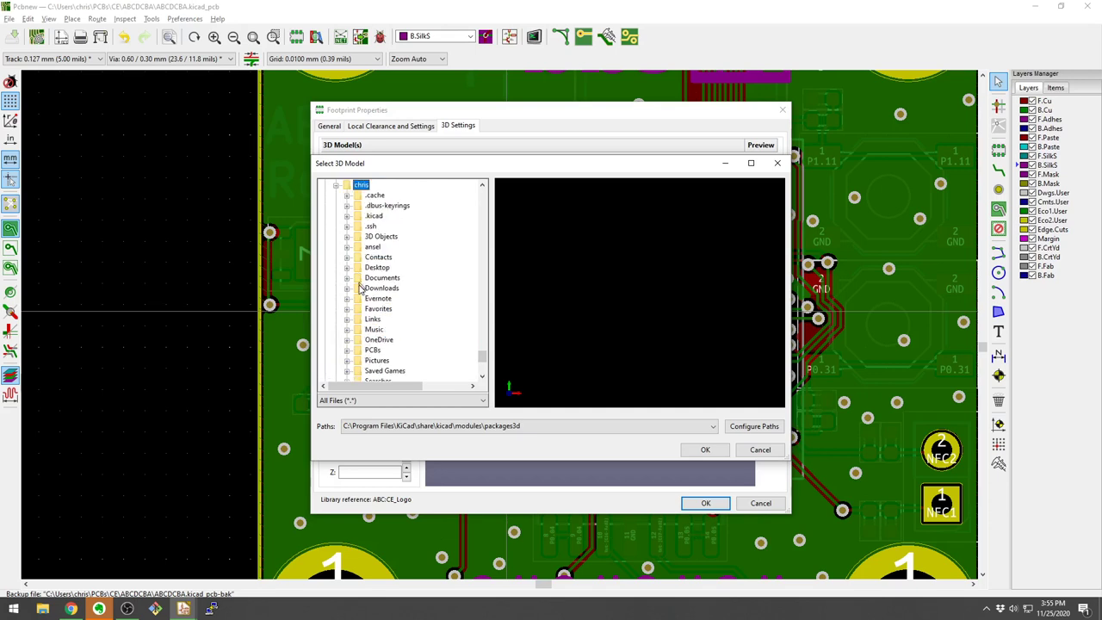
{"action": "double_click", "coordinate": [375, 351]}
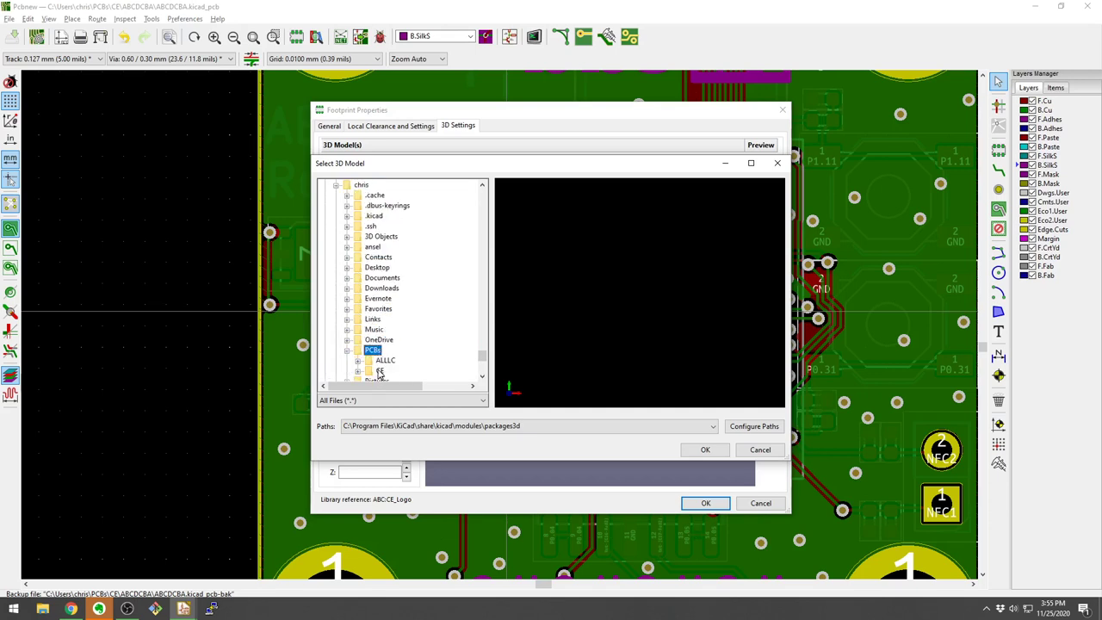
{"action": "double_click", "coordinate": [378, 372]}
{"action": "scroll", "coordinate": [390, 327], "scroll_direction": "down", "scroll_amount": 2}
{"action": "double_click", "coordinate": [402, 292]}
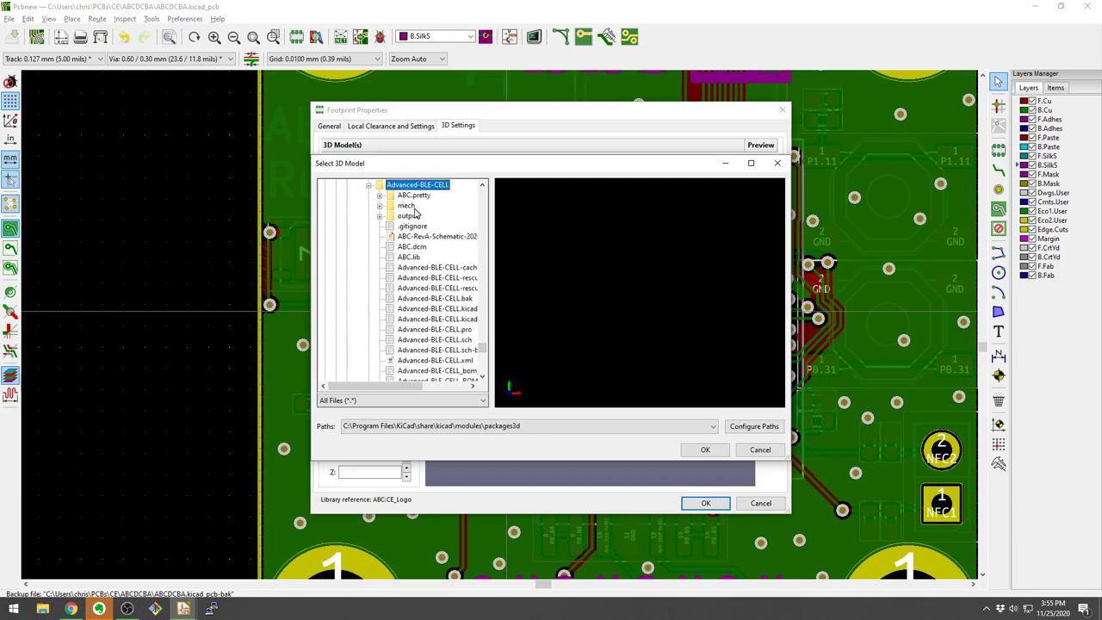
{"action": "scroll", "coordinate": [435, 246], "scroll_direction": "down", "scroll_amount": 12}
{"action": "scroll", "coordinate": [436, 246], "scroll_direction": "up", "scroll_amount": 7}
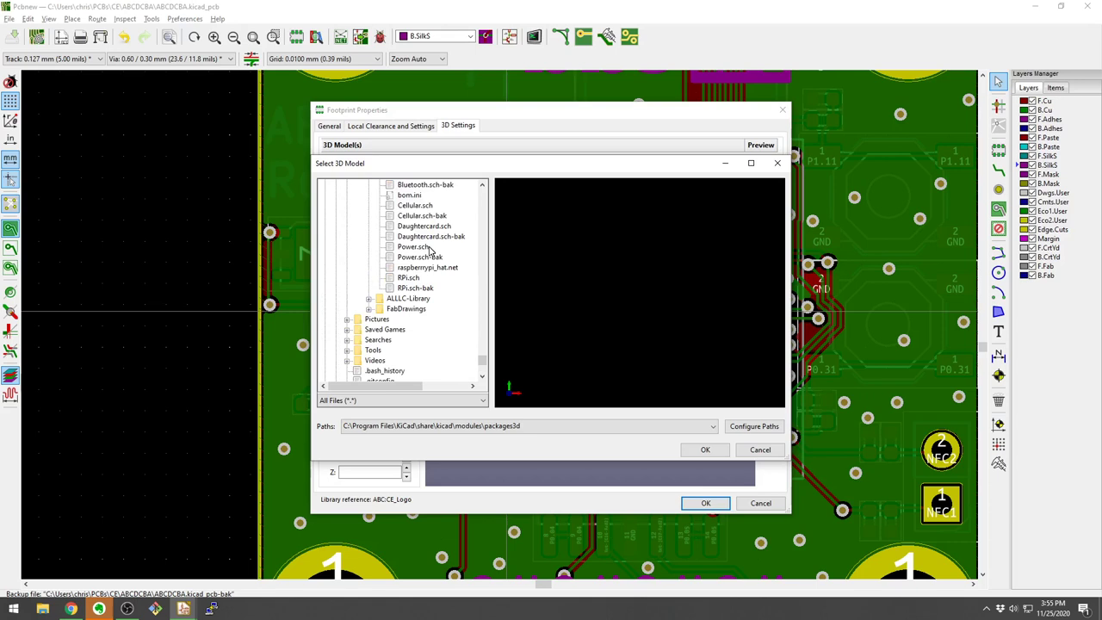
{"action": "scroll", "coordinate": [422, 260], "scroll_direction": "down", "scroll_amount": 2}
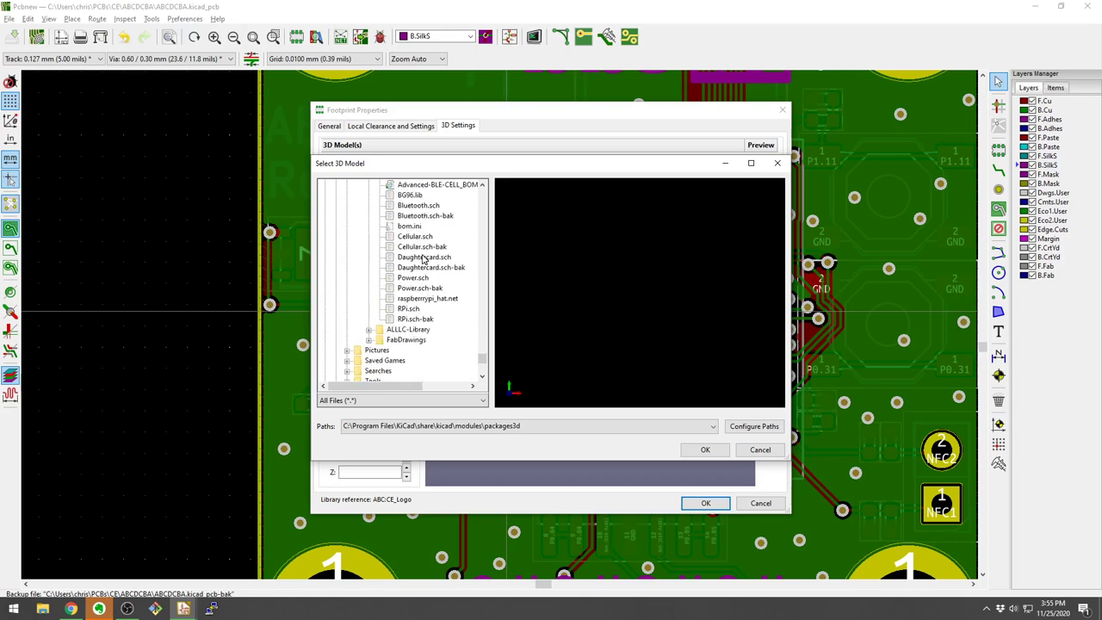
{"action": "scroll", "coordinate": [404, 350], "scroll_direction": "up", "scroll_amount": 8}
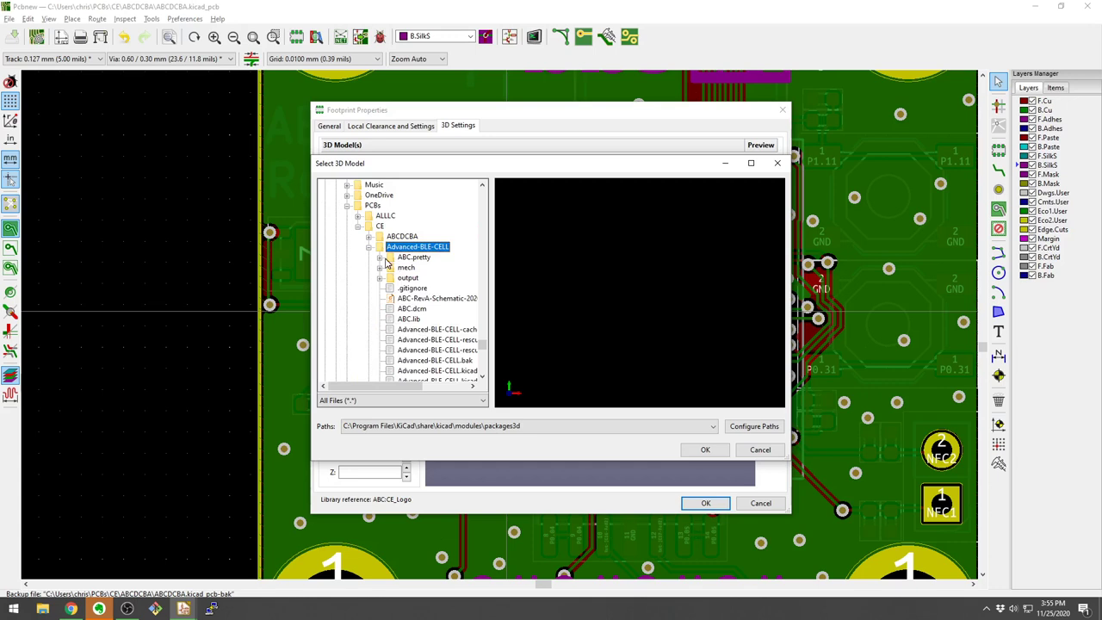
{"action": "scroll", "coordinate": [386, 261], "scroll_direction": "down", "scroll_amount": 7}
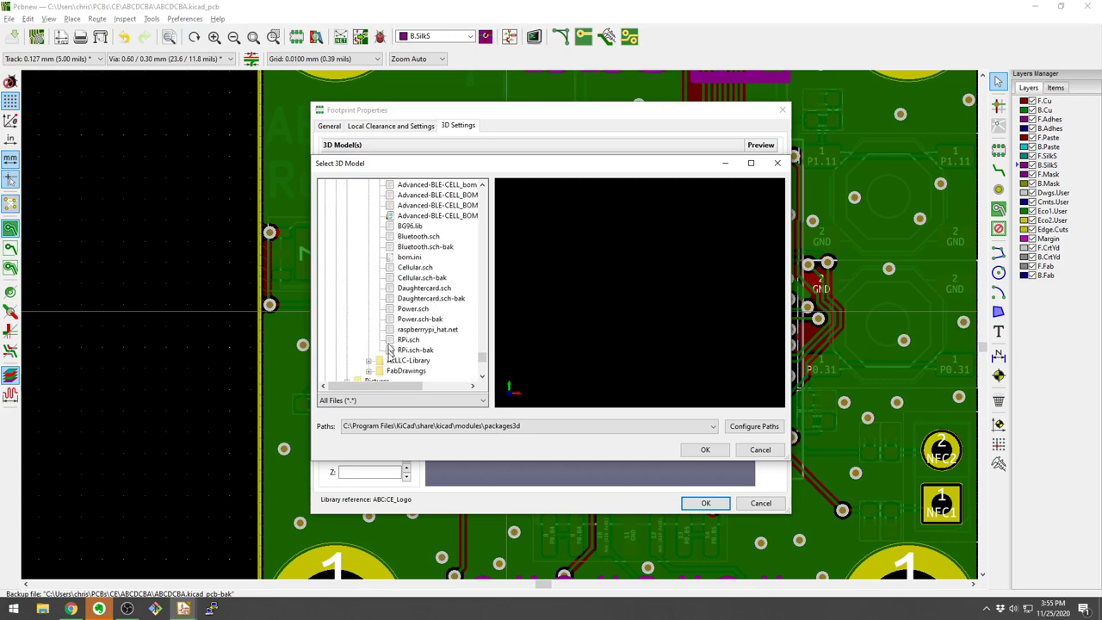
{"action": "scroll", "coordinate": [389, 351], "scroll_direction": "up", "scroll_amount": 8}
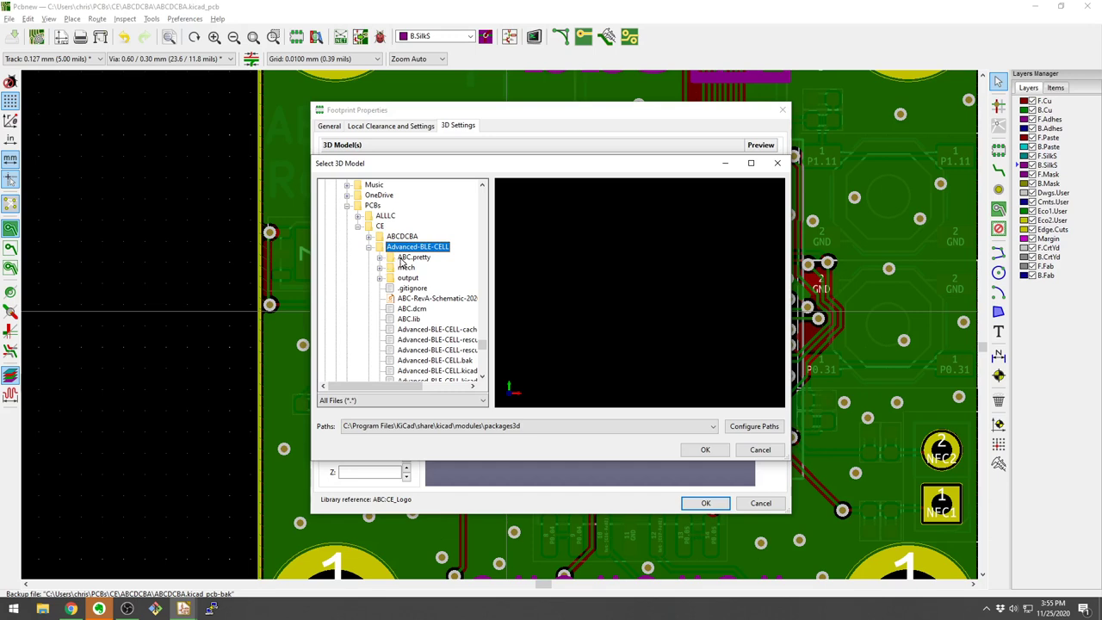
- Open mech/RPi4 and pick the Raspberry Pi 4 Model B.STEP file
{"action": "double_click", "coordinate": [405, 267]}
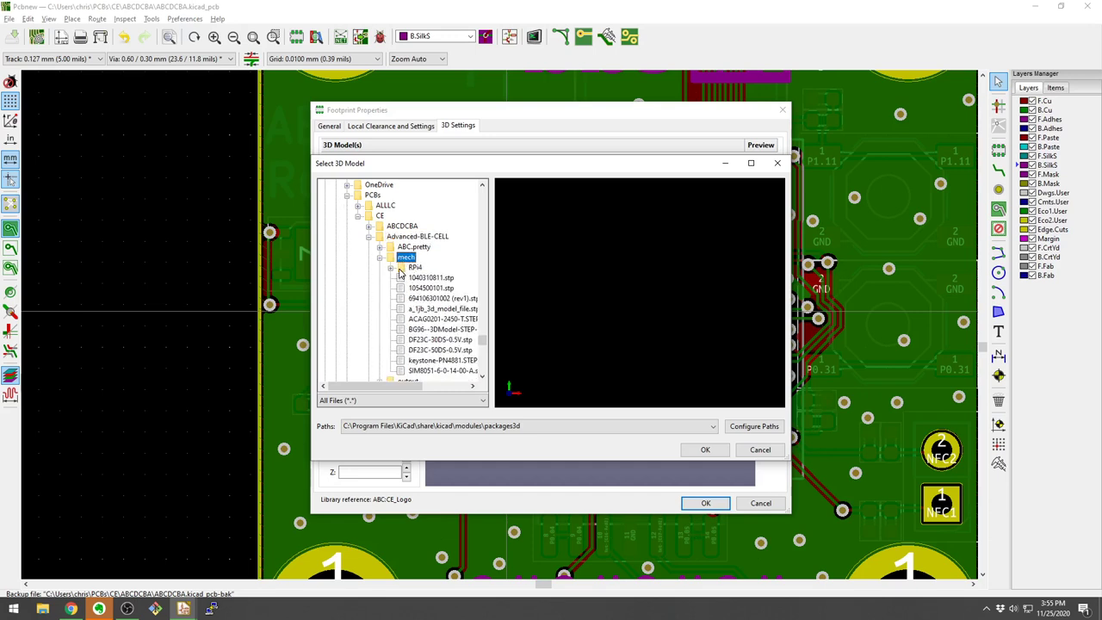
{"action": "double_click", "coordinate": [399, 270]}
{"action": "scroll", "coordinate": [431, 302], "scroll_direction": "down", "scroll_amount": 3}
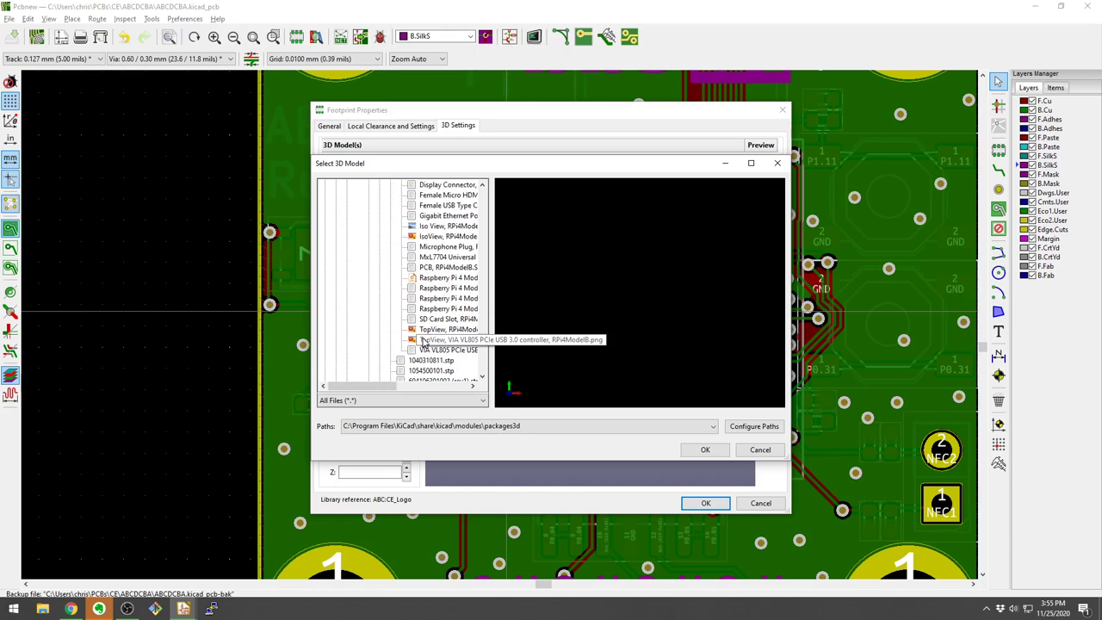
{"action": "scroll", "coordinate": [485, 349], "scroll_direction": "up", "scroll_amount": 5}
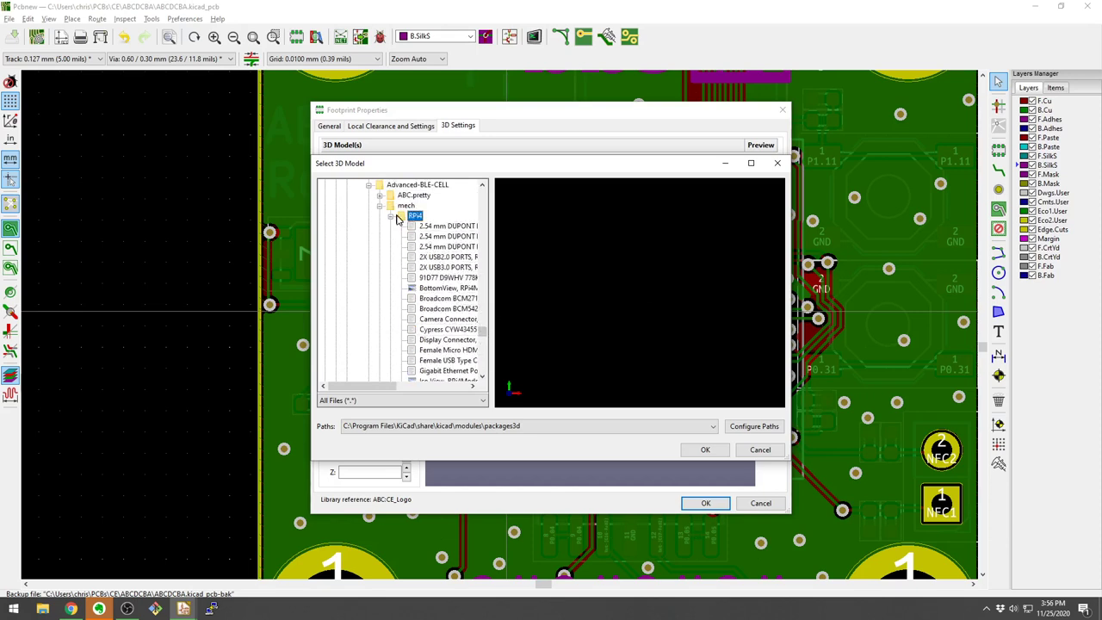
{"action": "left_click", "coordinate": [392, 218]}
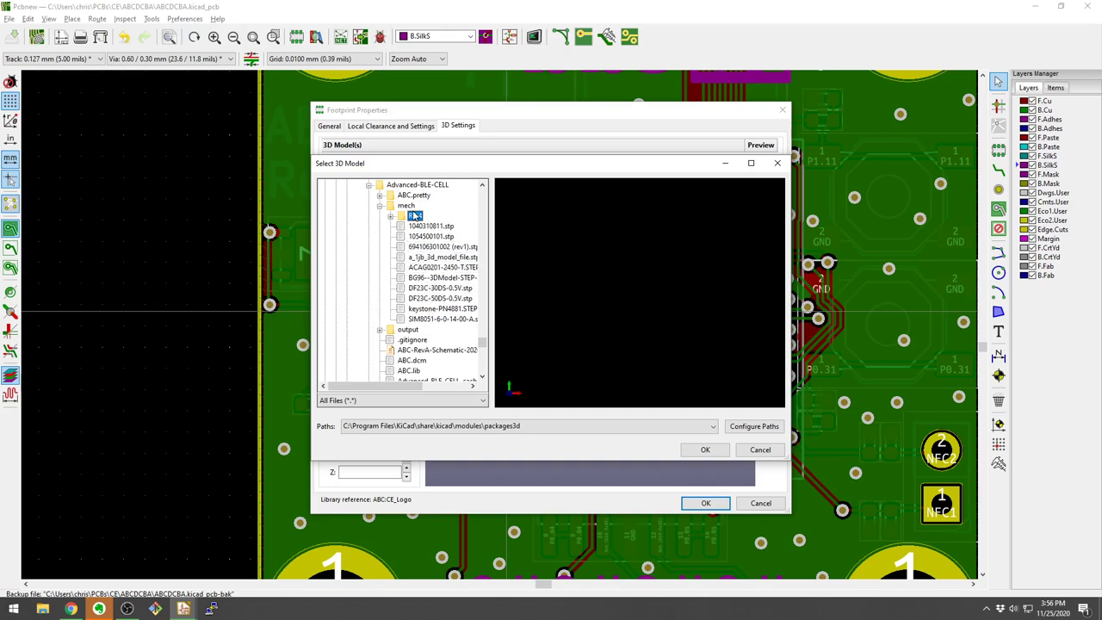
{"action": "double_click", "coordinate": [416, 216]}
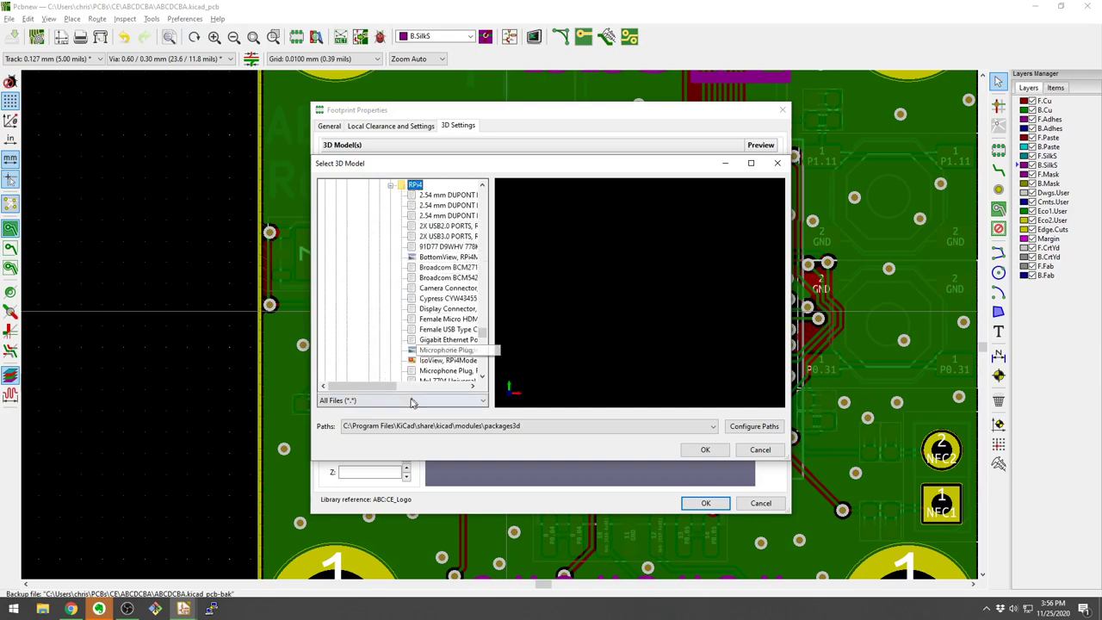
{"action": "mouse_move", "coordinate": [396, 385]}
{"action": "left_mouse_down"}
{"action": "mouse_move", "coordinate": [446, 389]}
{"action": "mouse_move", "coordinate": [379, 387]}
{"action": "left_mouse_up"}
{"action": "scroll", "coordinate": [420, 338], "scroll_direction": "down", "scroll_amount": 2}
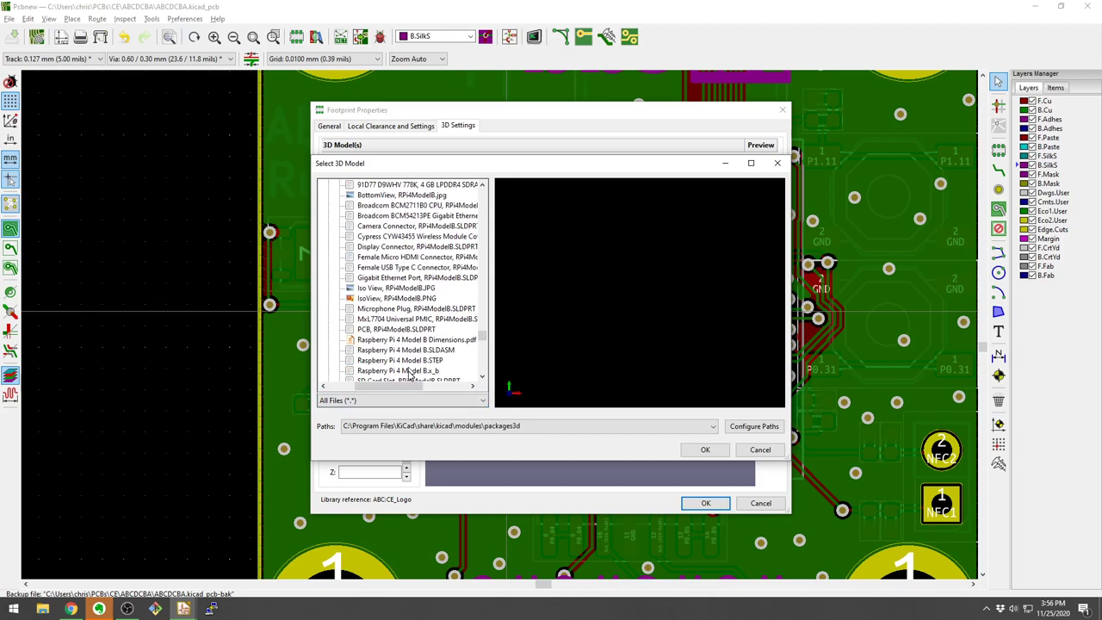
{"action": "left_click", "coordinate": [412, 361]}
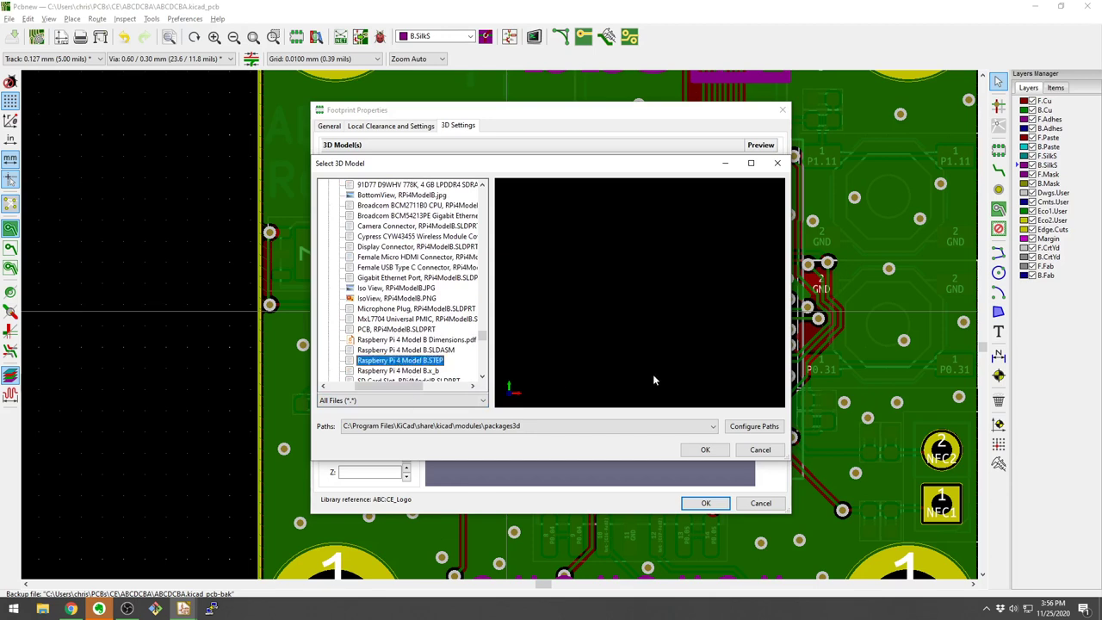
- Confirm the Raspberry Pi 4 STEP model, inspect it in the preview, and apply the footprint properties
{"action": "left_click", "coordinate": [706, 449]}
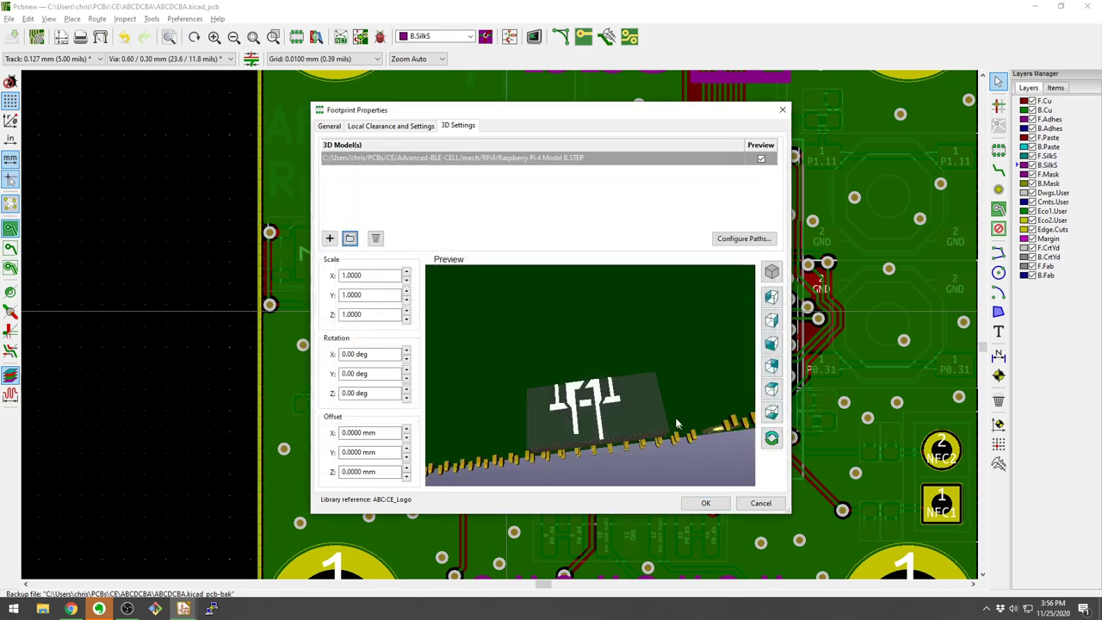
{"action": "scroll", "coordinate": [677, 424], "scroll_direction": "down", "scroll_amount": 2}
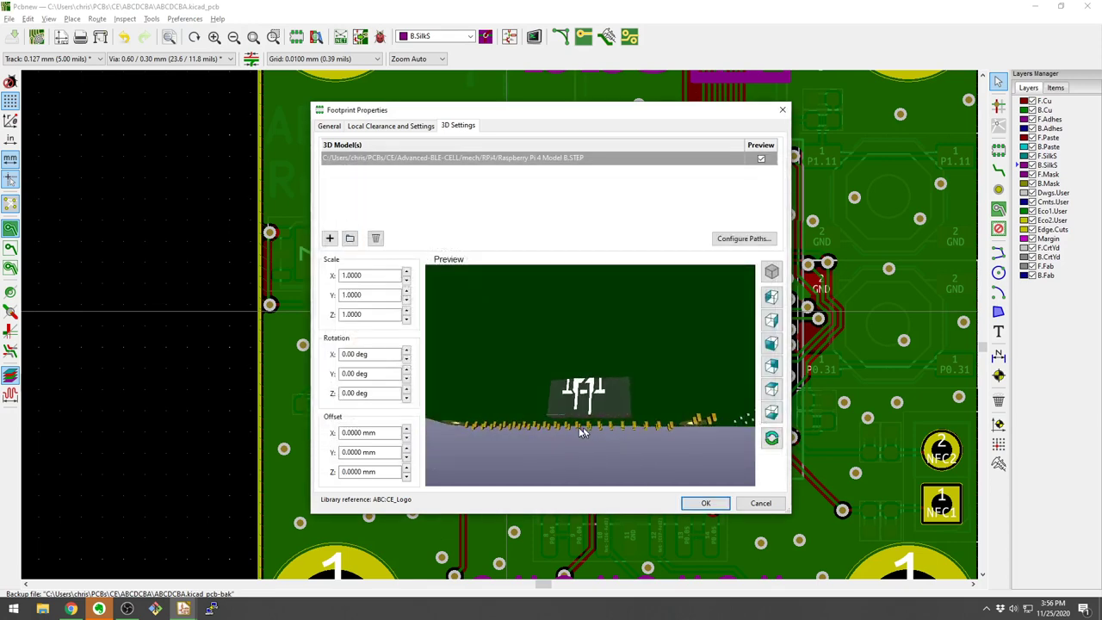
{"action": "mouse_move", "coordinate": [583, 438]}
{"action": "left_mouse_down"}
{"action": "mouse_move", "coordinate": [594, 413]}
{"action": "mouse_move", "coordinate": [586, 405]}
{"action": "mouse_move", "coordinate": [600, 408]}
{"action": "mouse_move", "coordinate": [547, 313]}
{"action": "mouse_move", "coordinate": [583, 361]}
{"action": "mouse_move", "coordinate": [607, 357]}
{"action": "mouse_move", "coordinate": [618, 393]}
{"action": "mouse_move", "coordinate": [539, 471]}
{"action": "mouse_move", "coordinate": [580, 457]}
{"action": "mouse_move", "coordinate": [590, 415]}
{"action": "mouse_move", "coordinate": [591, 432]}
{"action": "left_mouse_up"}
{"action": "scroll", "coordinate": [585, 405], "scroll_direction": "up", "scroll_amount": 5}
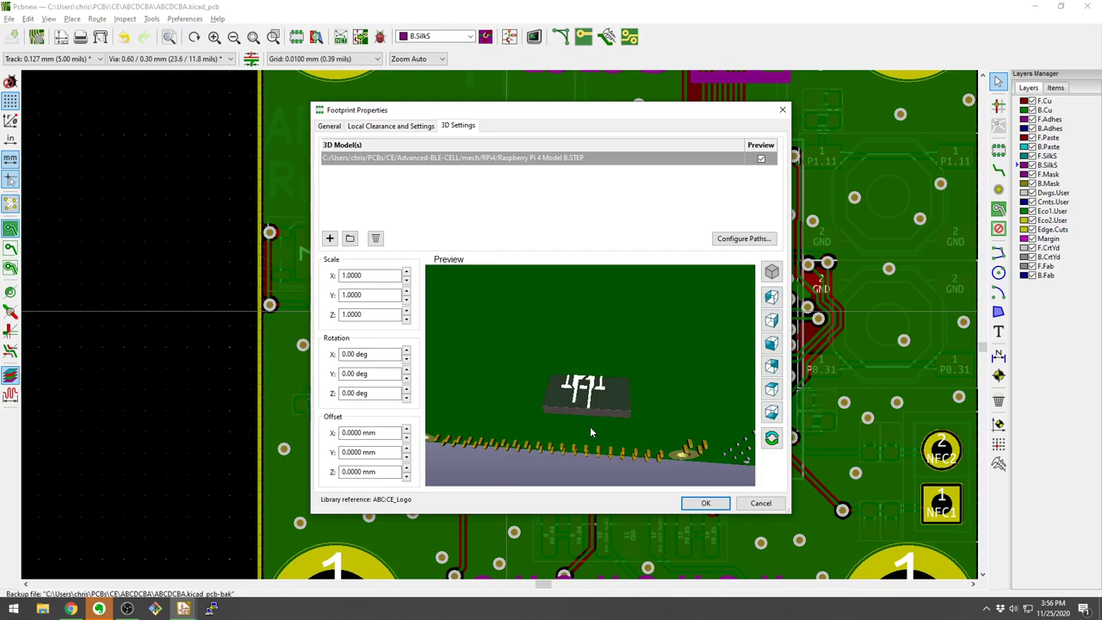
{"action": "left_click", "coordinate": [703, 503]}
- Check the Pi model in the 3D Viewer, then return to Pcbnew and select a track
{"action": "key", "text": "alt+Tab"}
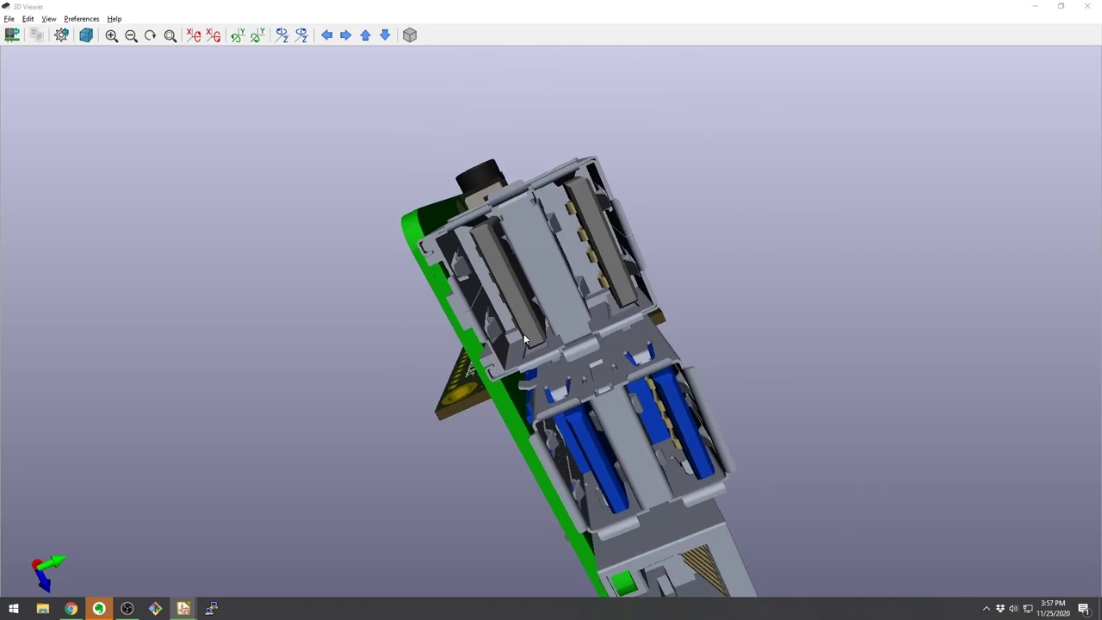
{"action": "key", "text": "alt+Tab"}
{"action": "key", "text": "Home"}
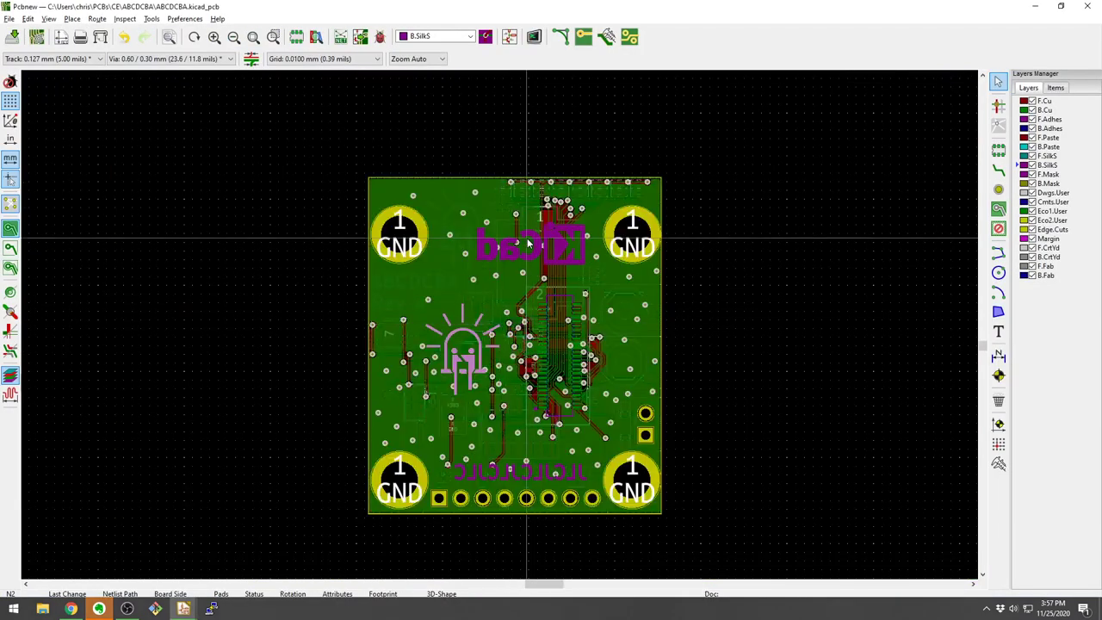
{"action": "left_click", "coordinate": [553, 257]}
{"action": "left_click", "coordinate": [586, 285]}
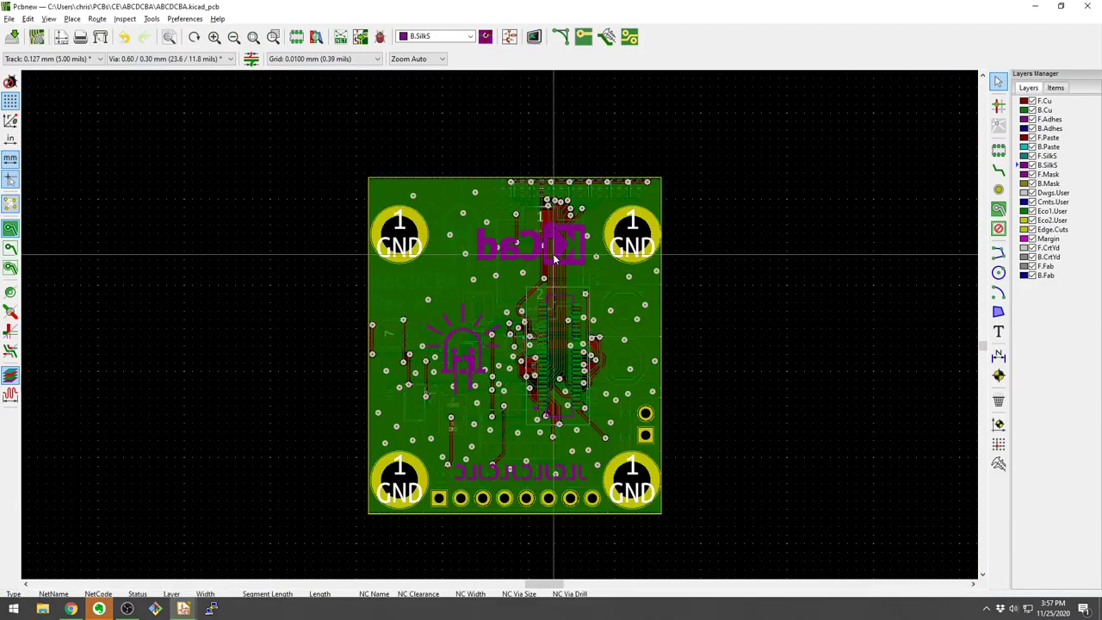
- Dismiss the track properties and open footprint N1's properties via Clarify Selection
{"action": "key", "text": "e"}
{"action": "key", "text": "Escape"}
{"action": "left_click", "coordinate": [527, 260]}
{"action": "left_click", "coordinate": [539, 287]}
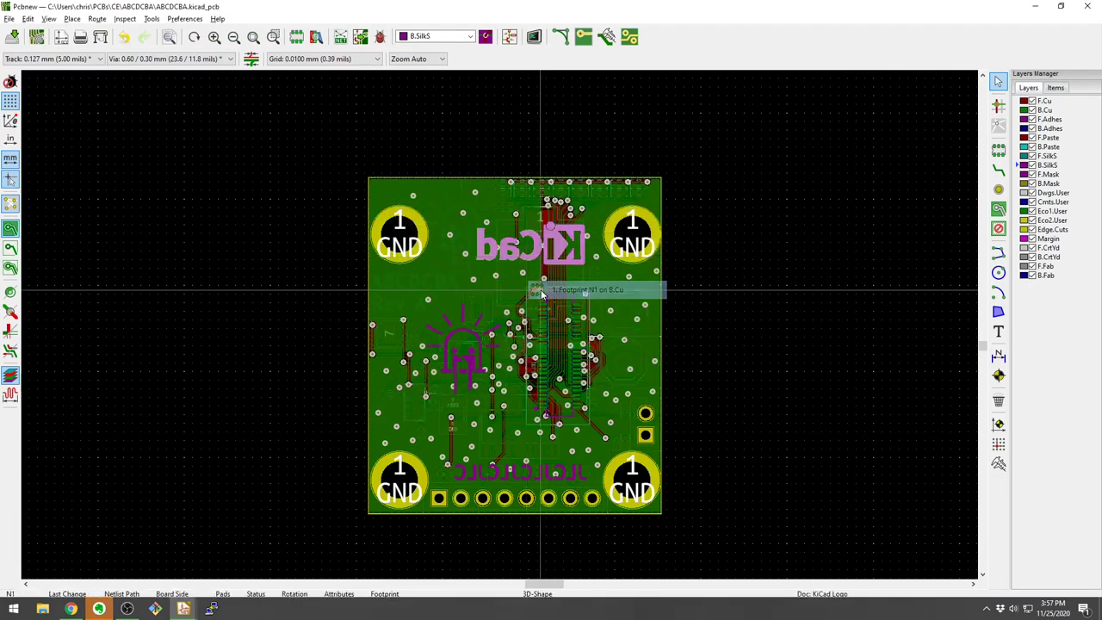
{"action": "key", "text": "e"}
- Correct N1's 3D model path to Advanced-BLE-CELL.step, apply it, and view the 3D Viewer
{"action": "left_click", "coordinate": [627, 164]}
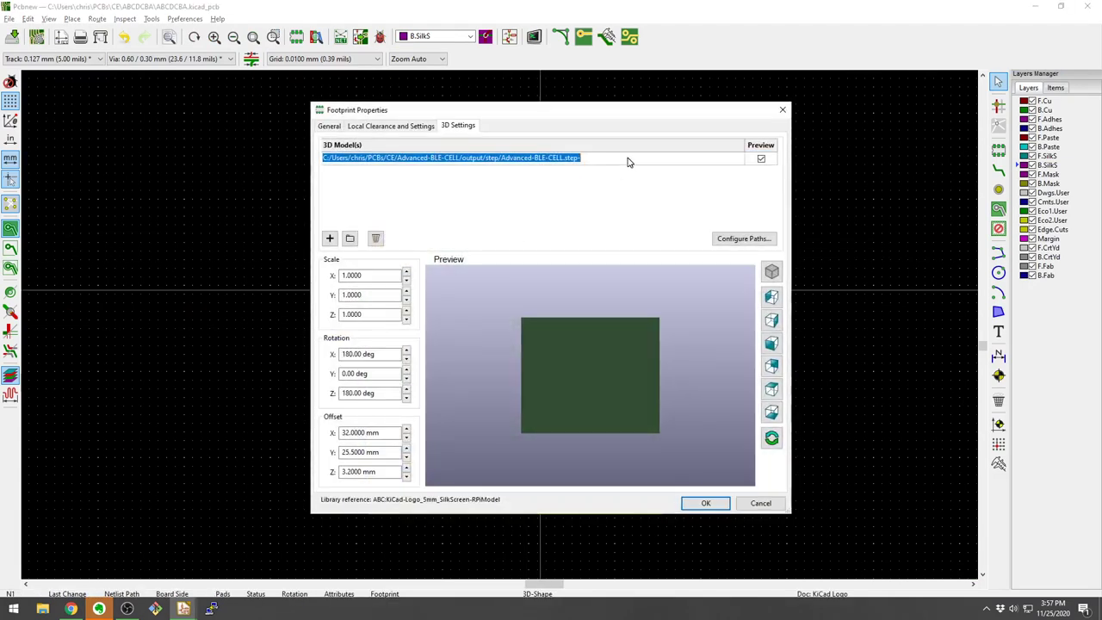
{"action": "left_click", "coordinate": [628, 162]}
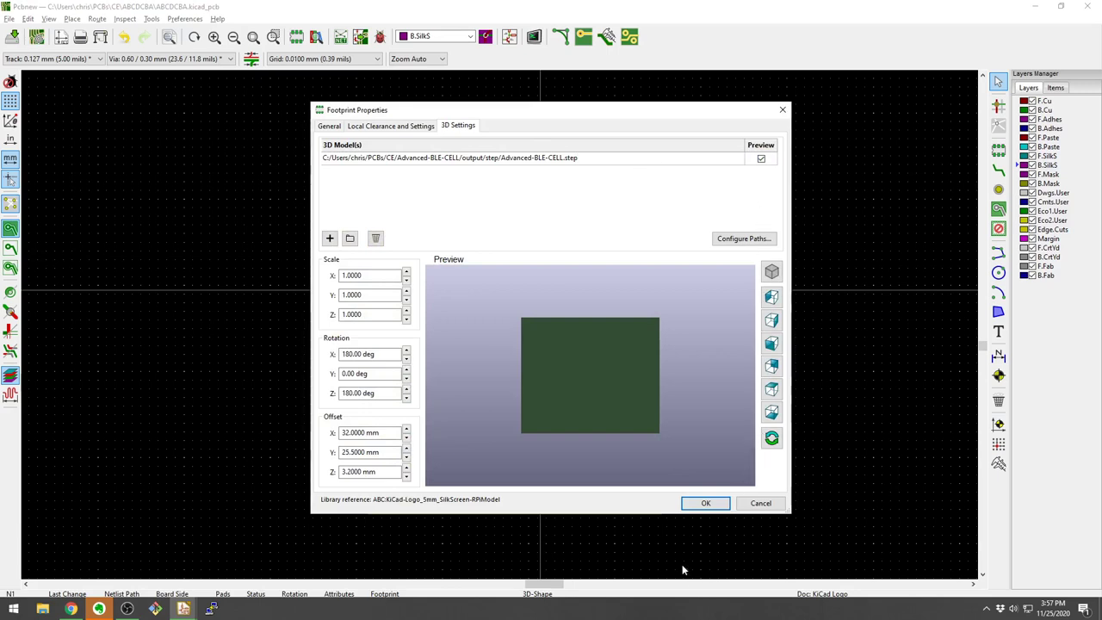
{"action": "left_click", "coordinate": [718, 499]}
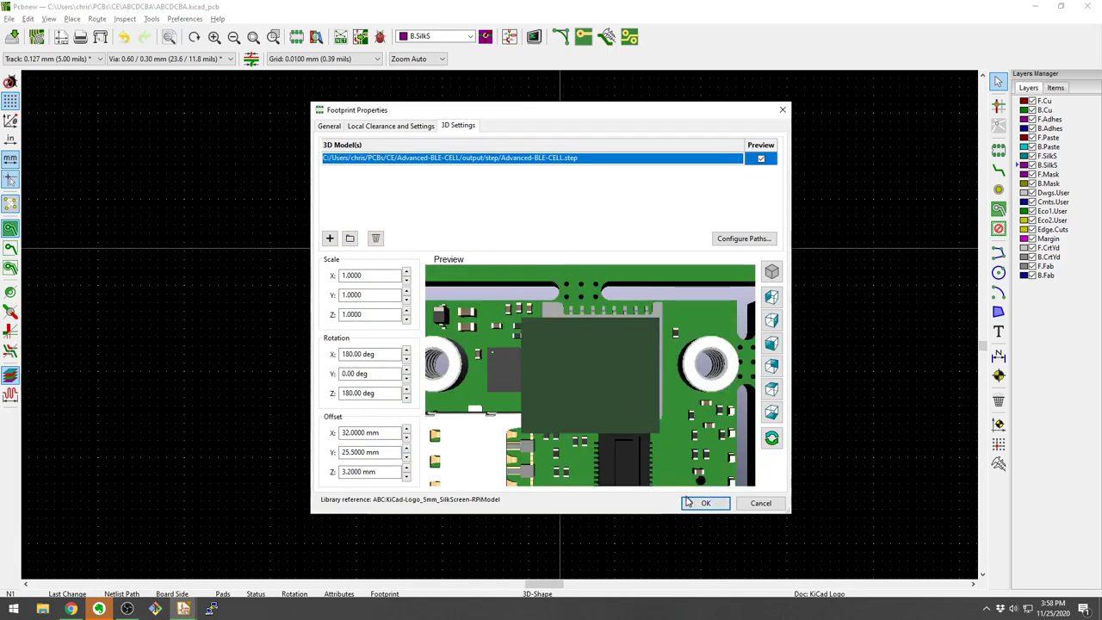
{"action": "left_click", "coordinate": [689, 503]}
{"action": "key", "text": "alt+Tab"}
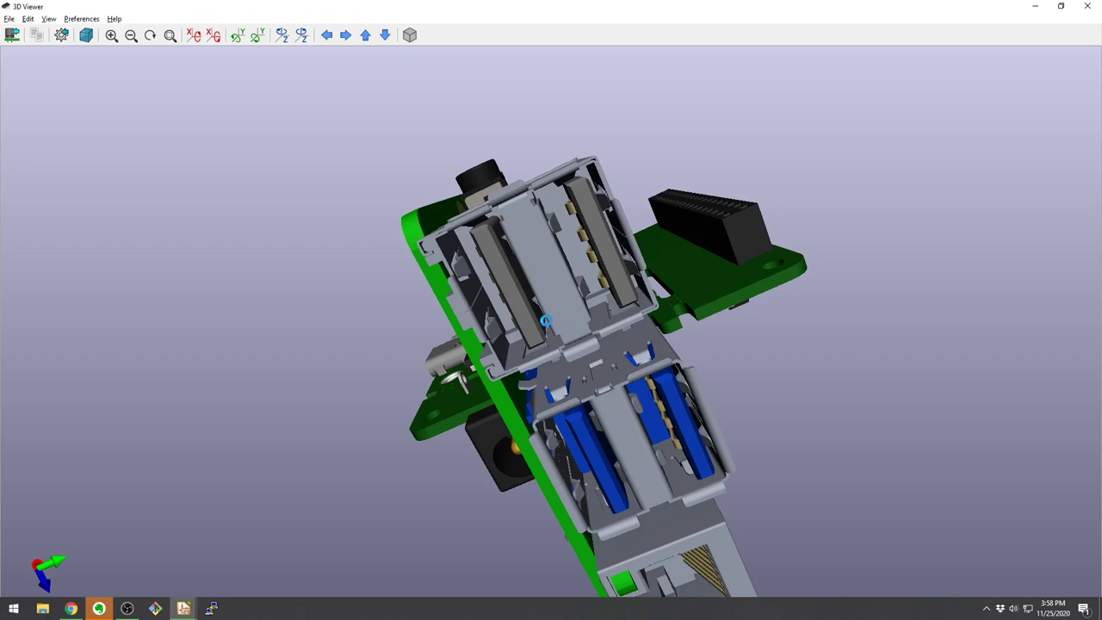
- Orbit the stacked boards in 3D to view them from the top, then switch back to Pcbnew
{"action": "left_click_drag", "start_coordinate": [661, 318], "coordinate": [328, 367]}
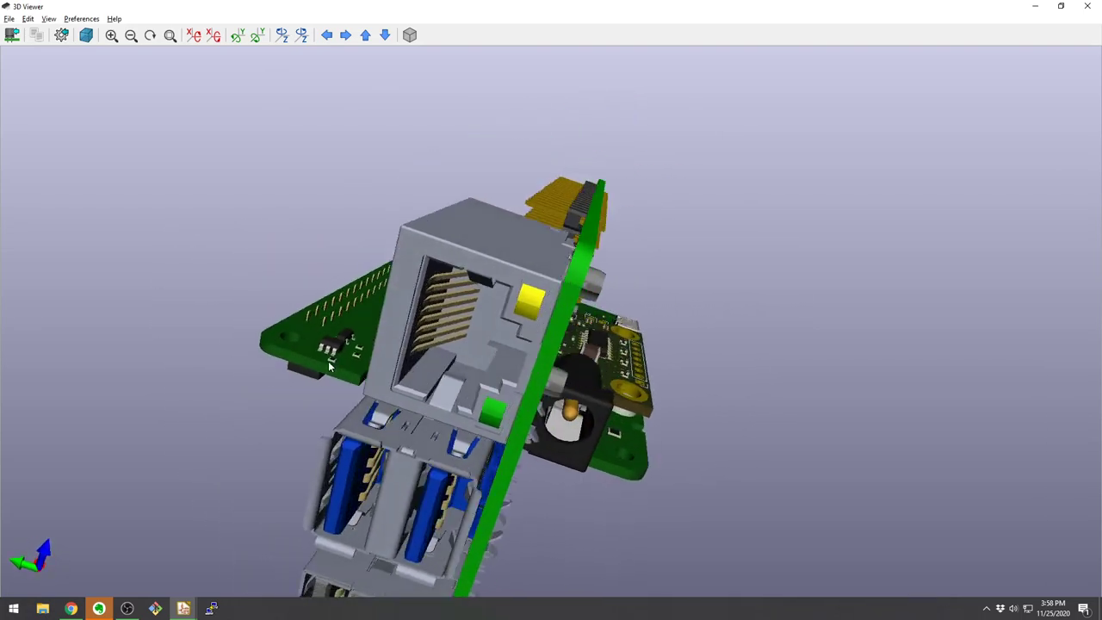
{"action": "key", "text": "alt+Tab"}
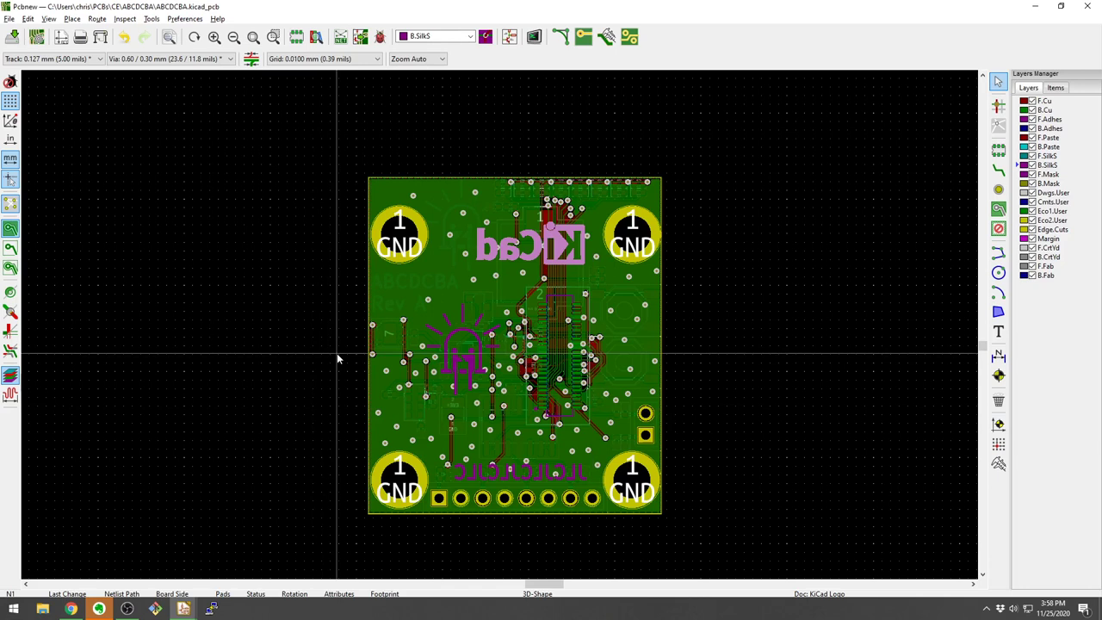
{"action": "key", "text": "alt+Tab"}
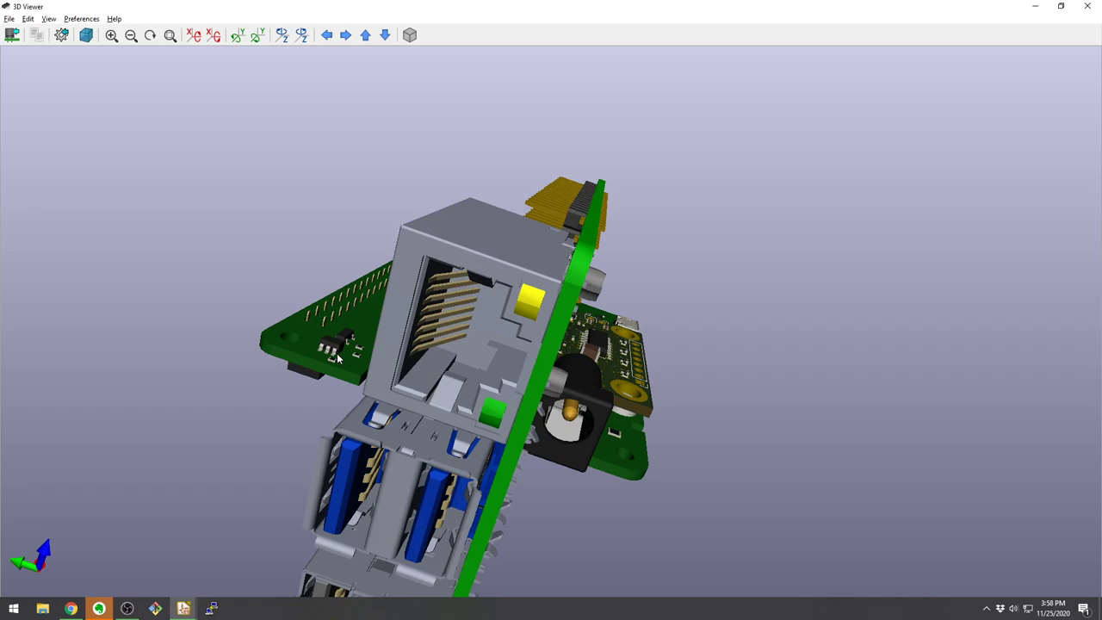
{"action": "key", "text": "alt+Tab"}
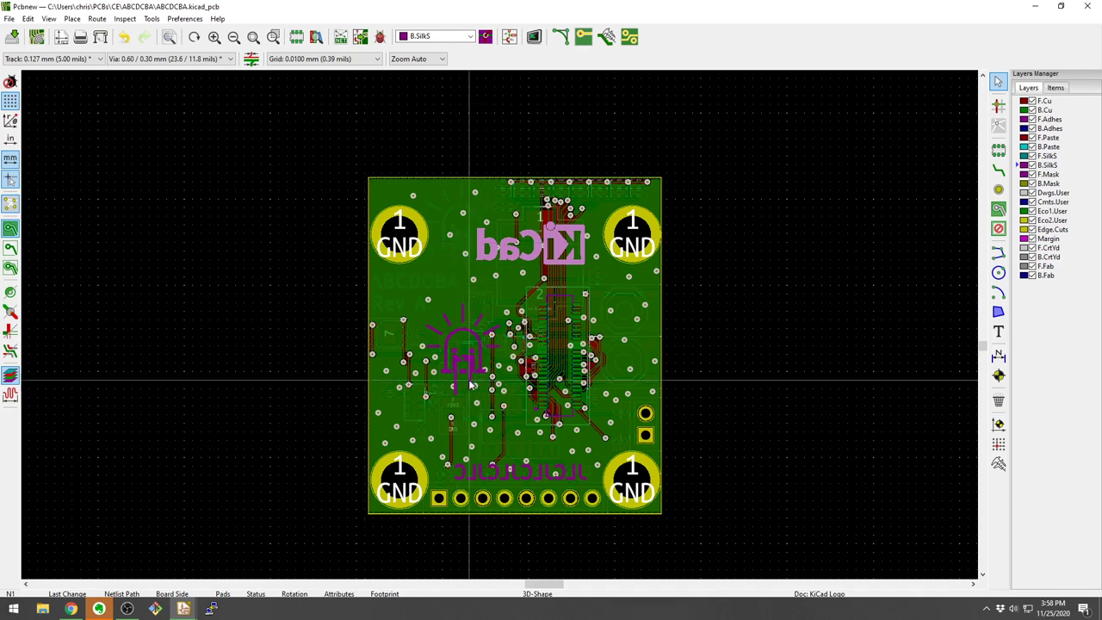
- Open footprint N2's 3D settings and try a -5° Y tilt before resetting Y rotation to 0
{"action": "left_click", "coordinate": [469, 381]}
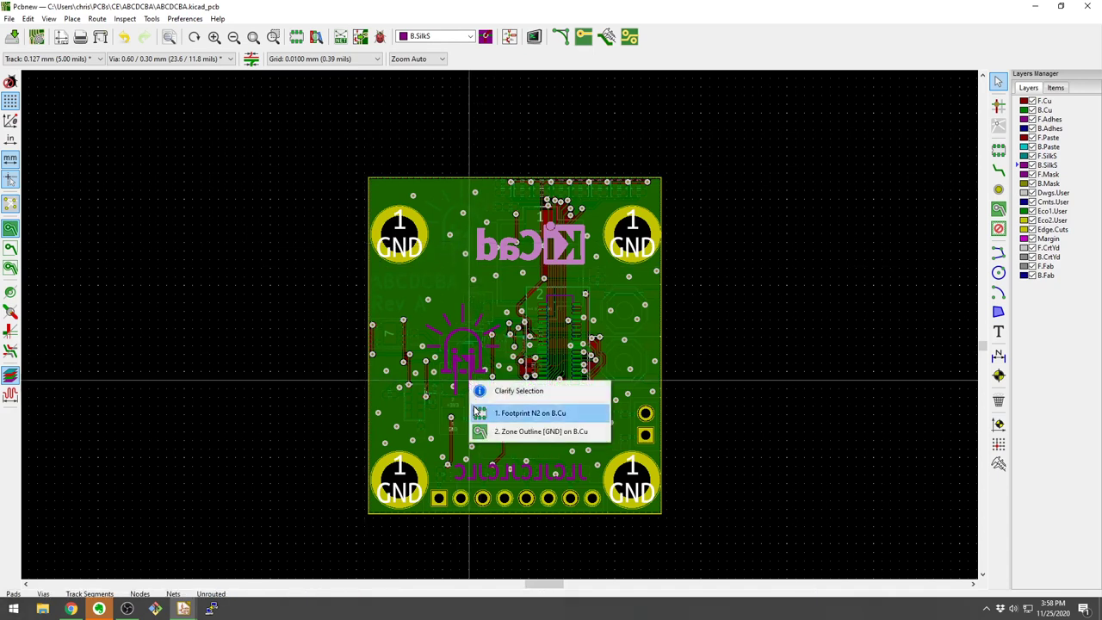
{"action": "left_click", "coordinate": [477, 413]}
{"action": "key", "text": "e"}
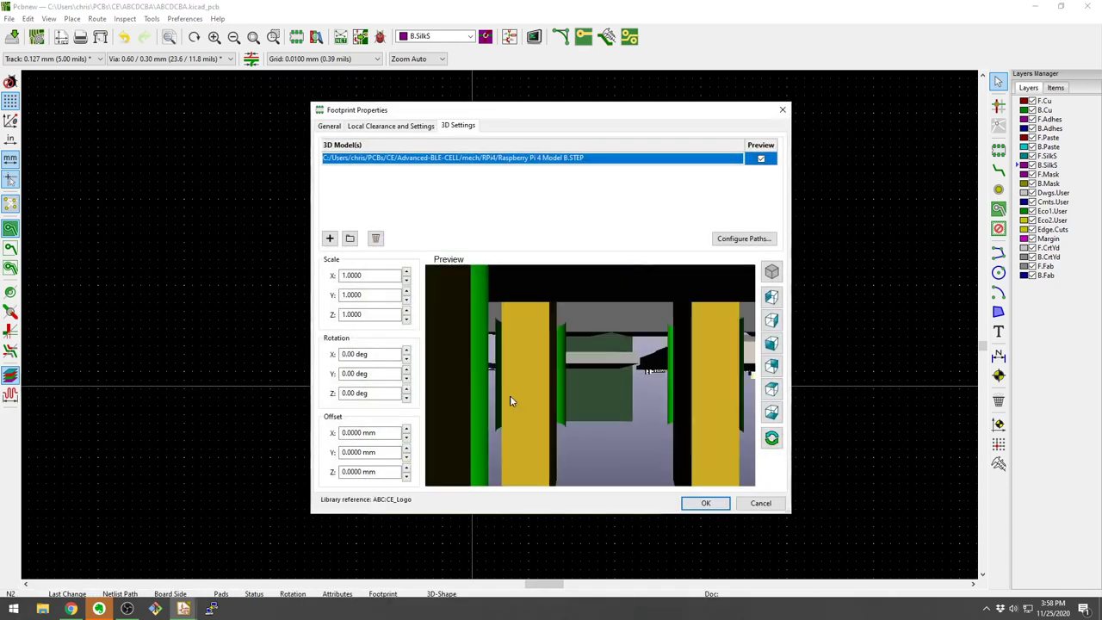
{"action": "scroll", "coordinate": [523, 395], "scroll_direction": "down", "scroll_amount": 5}
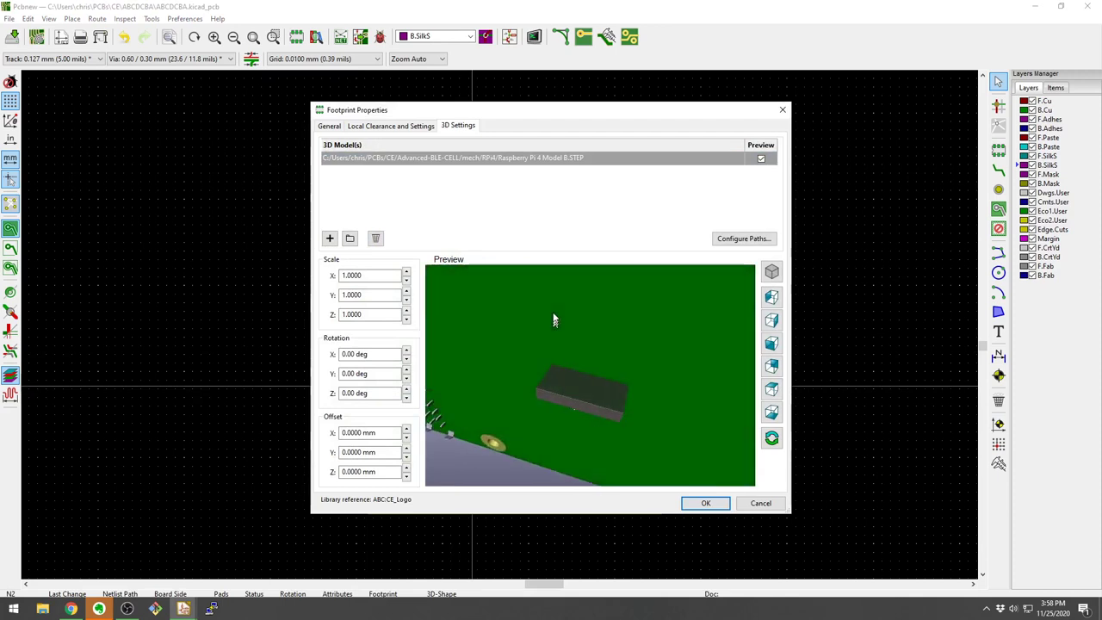
{"action": "left_click_drag", "start_coordinate": [553, 319], "coordinate": [578, 360]}
{"action": "scroll", "coordinate": [534, 353], "scroll_direction": "up", "scroll_amount": 4}
{"action": "left_click", "coordinate": [406, 377]}
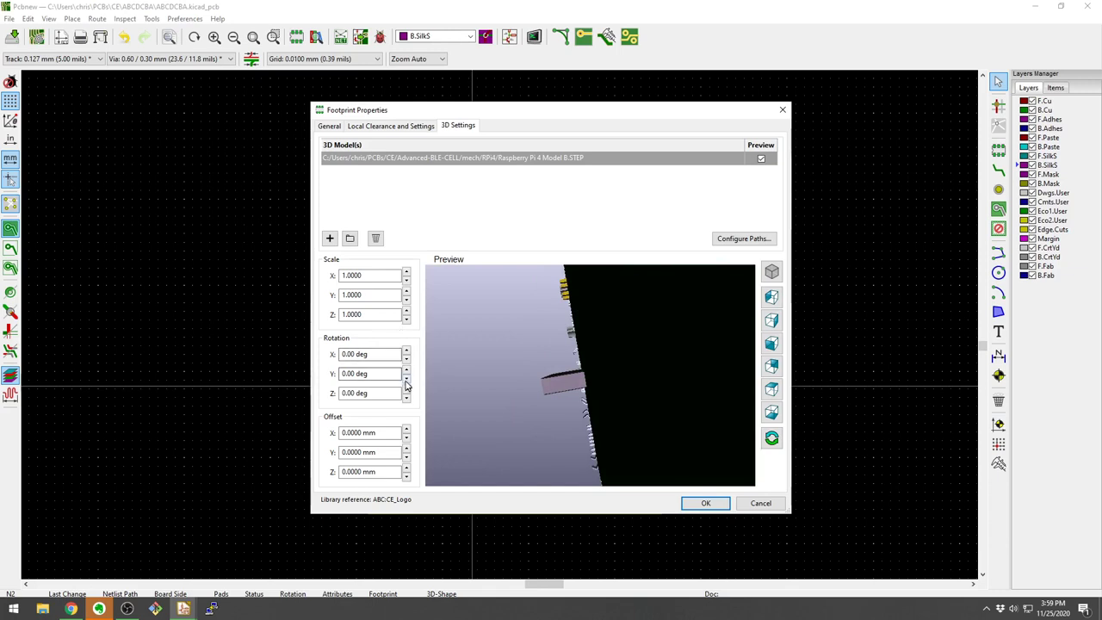
{"action": "left_click", "coordinate": [407, 370]}
- Raise the Raspberry Pi model's X rotation to 90 degrees and check it in the preview
{"action": "left_click", "coordinate": [407, 350]}
{"action": "left_click", "coordinate": [407, 350]}
{"action": "left_click", "coordinate": [406, 351]}
{"action": "left_click", "coordinate": [406, 351]}
{"action": "left_click", "coordinate": [406, 350]}
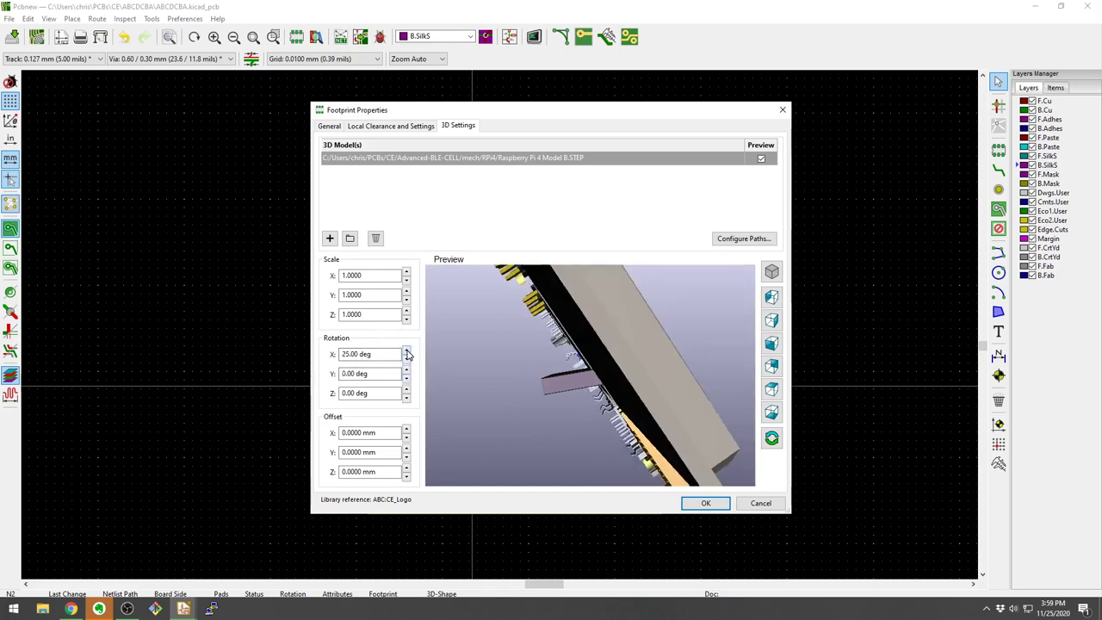
{"action": "left_click", "coordinate": [406, 351]}
{"action": "left_click", "coordinate": [406, 350]}
{"action": "left_click", "coordinate": [407, 350]}
{"action": "left_click", "coordinate": [407, 351]}
{"action": "left_click", "coordinate": [407, 350]}
{"action": "left_click", "coordinate": [407, 350]}
{"action": "left_click", "coordinate": [406, 350]}
{"action": "left_click", "coordinate": [407, 351]}
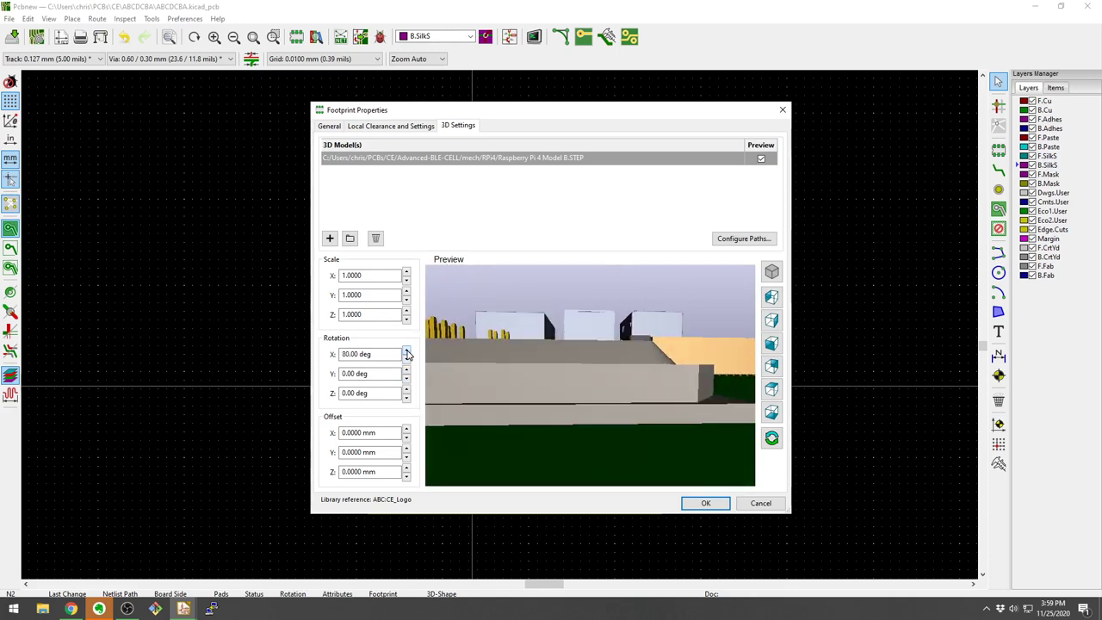
{"action": "left_click", "coordinate": [407, 351]}
{"action": "left_click", "coordinate": [408, 351]}
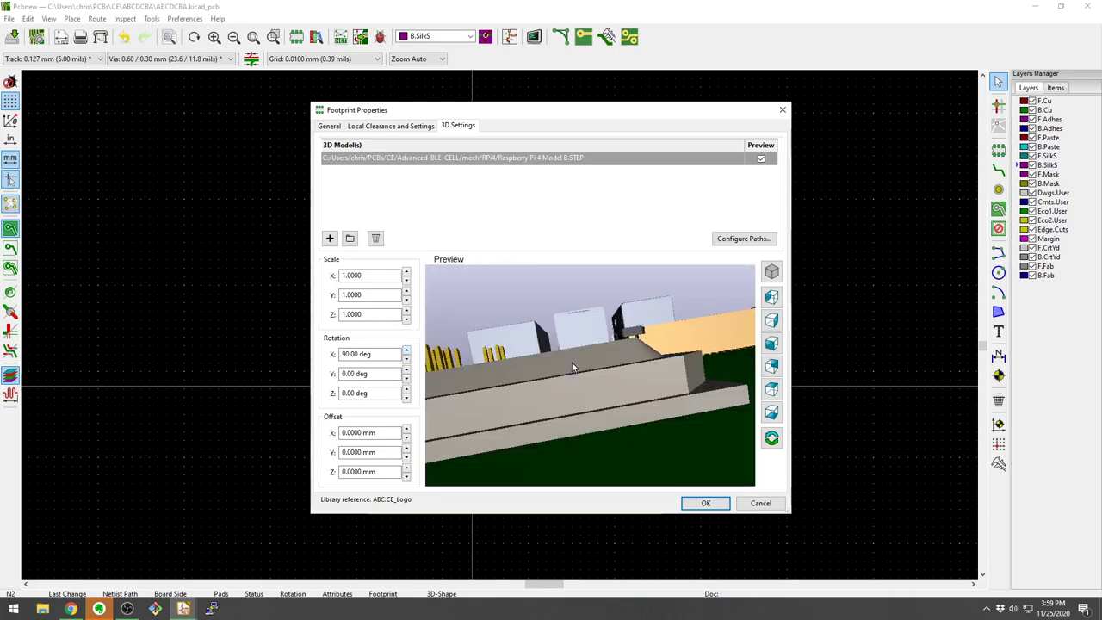
{"action": "left_click_drag", "start_coordinate": [573, 368], "coordinate": [595, 413]}
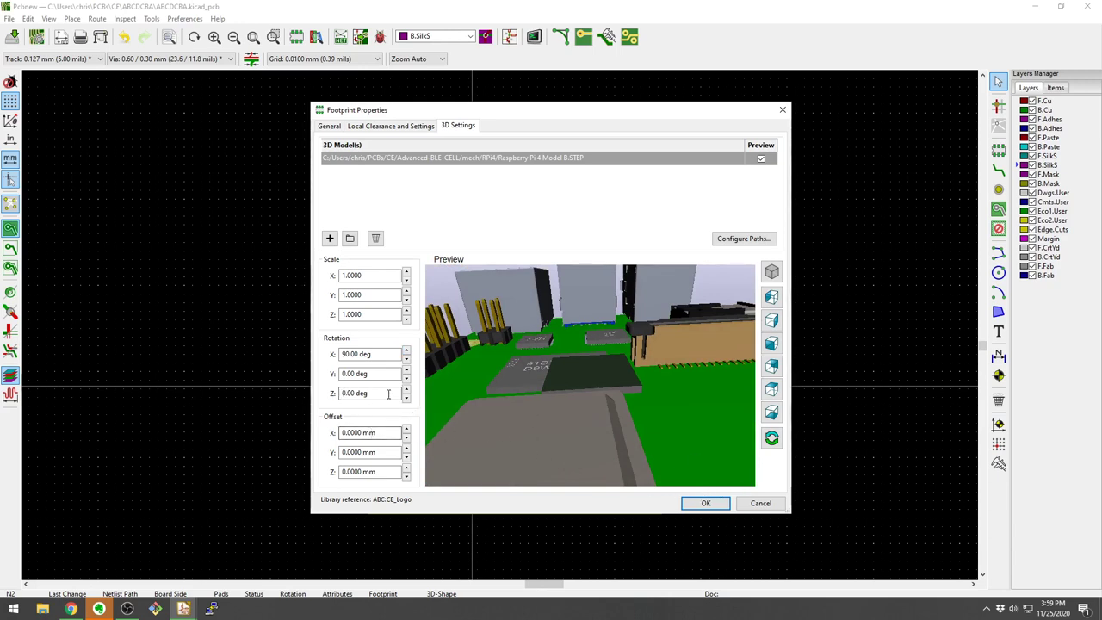
- Set the model's Z rotation to 90 and close the footprint properties
{"action": "left_click", "coordinate": [406, 389]}
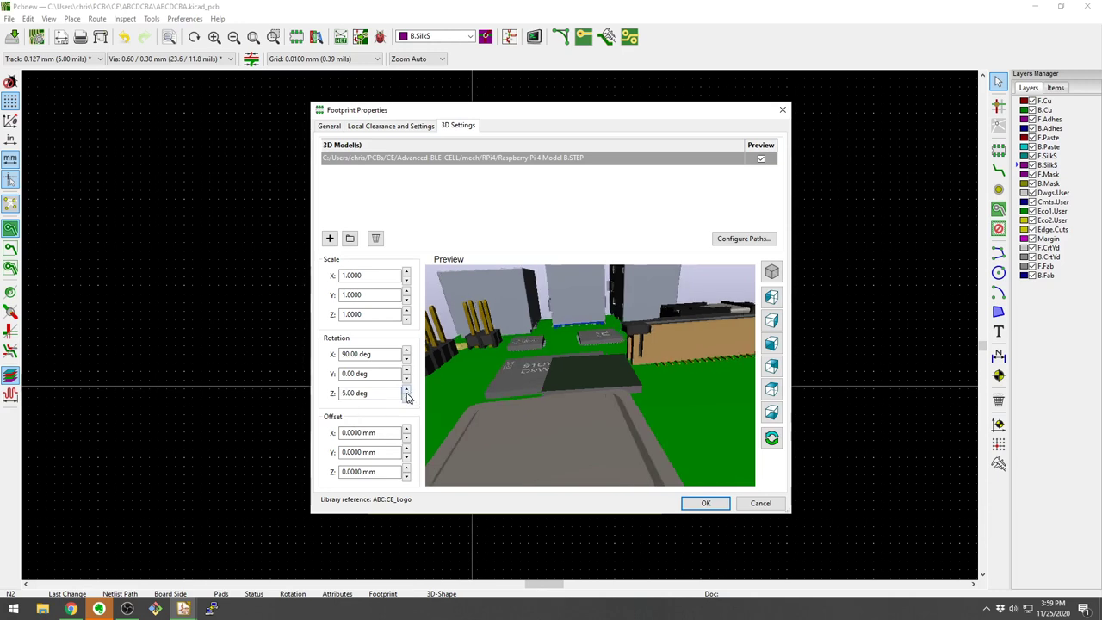
{"action": "left_click_drag", "start_coordinate": [394, 392], "coordinate": [315, 391]}
{"action": "type", "text": "90"}
{"action": "key", "text": "Return"}
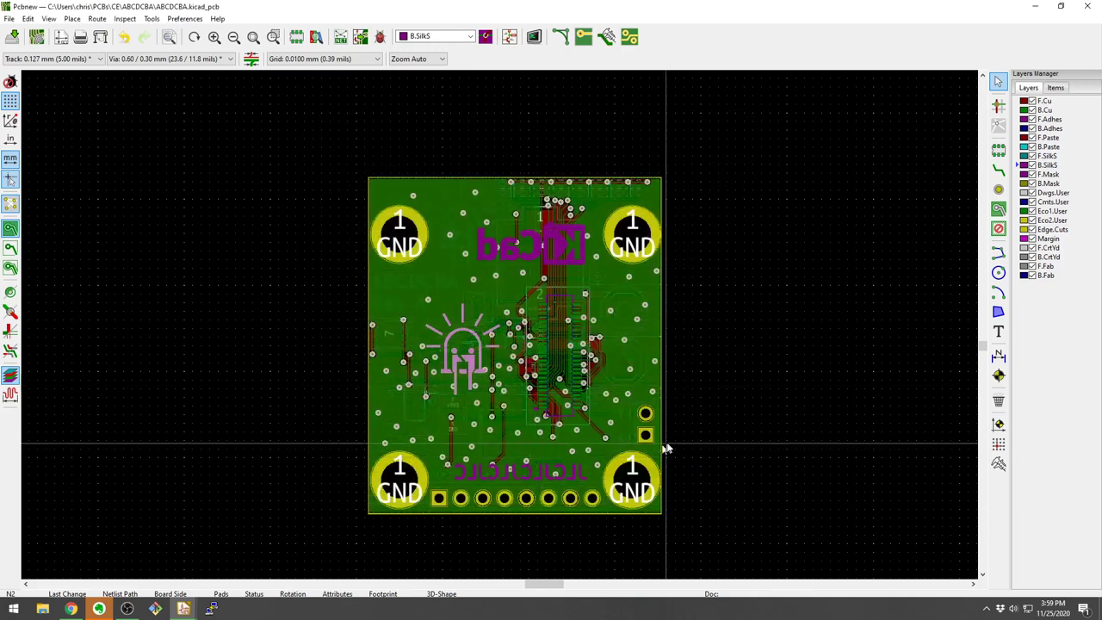
{"action": "key", "text": "alt+Tab"}
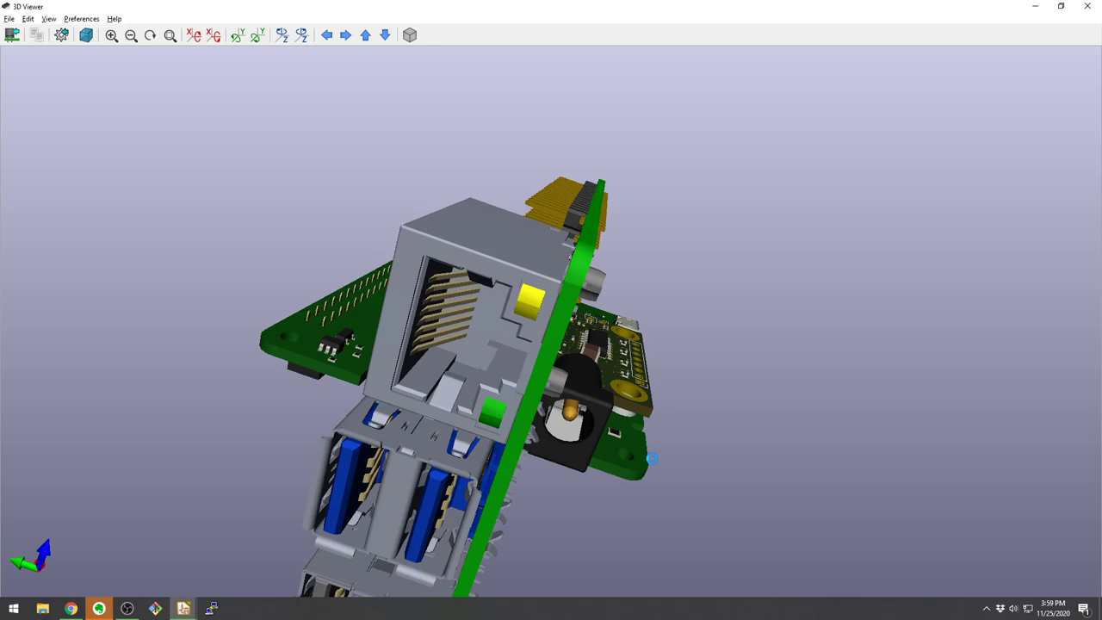
{"action": "left_click_drag", "start_coordinate": [620, 466], "coordinate": [580, 485]}
{"action": "key", "text": "alt+Tab"}
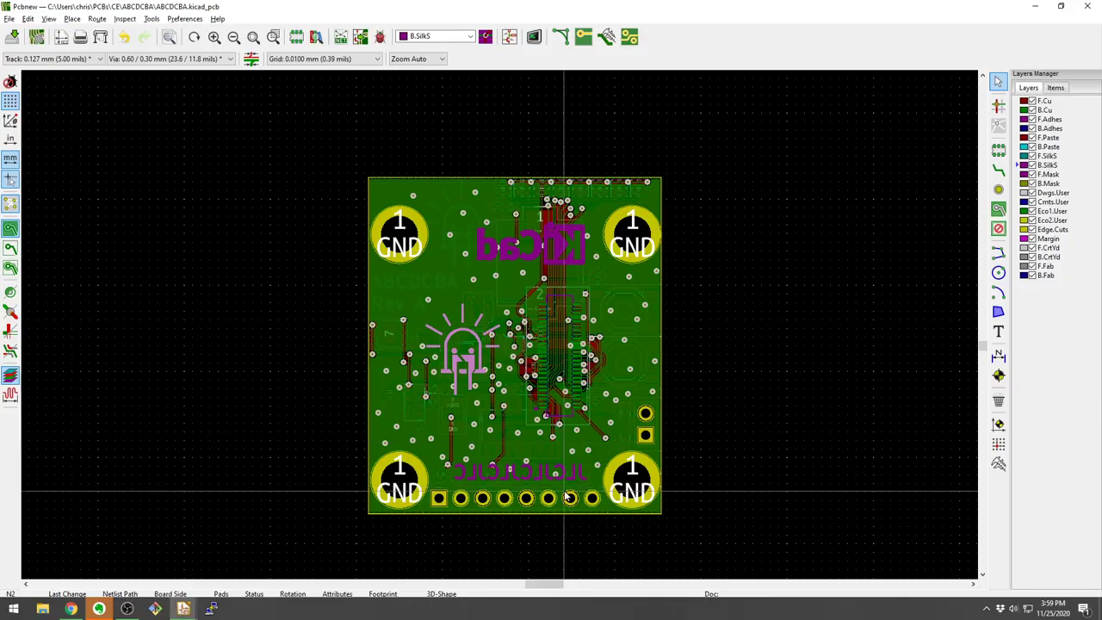
{"action": "key", "text": "alt+Tab"}
- Try selecting the parts under the LED logo and make B.Cu the active layer
{"action": "key", "text": "alt+shift+Tab"}
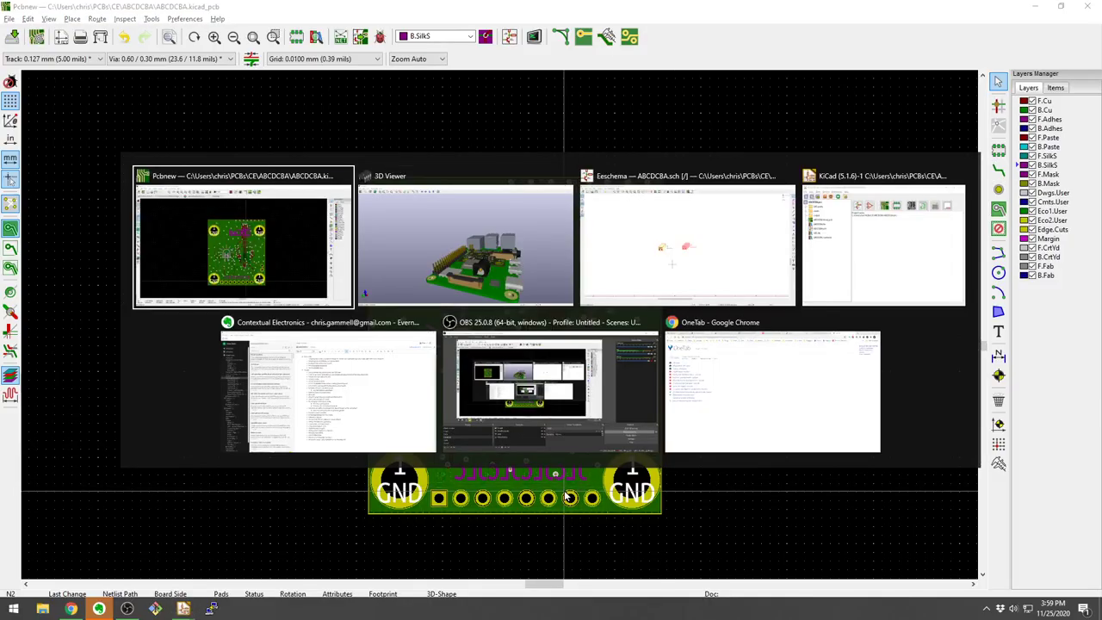
{"action": "left_click", "coordinate": [457, 371]}
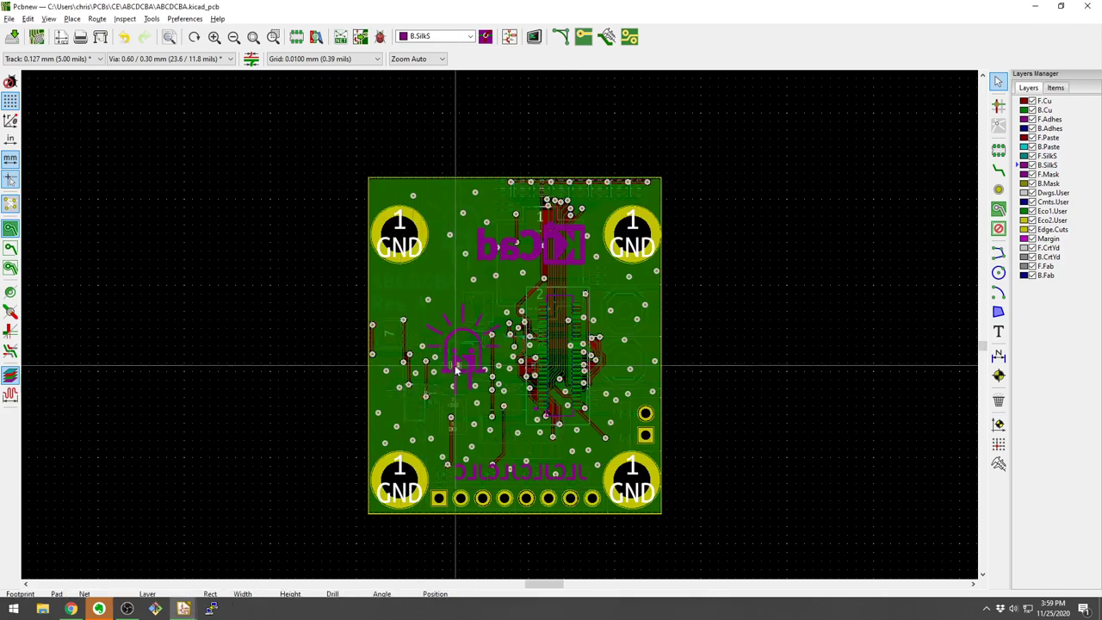
{"action": "left_click", "coordinate": [467, 358]}
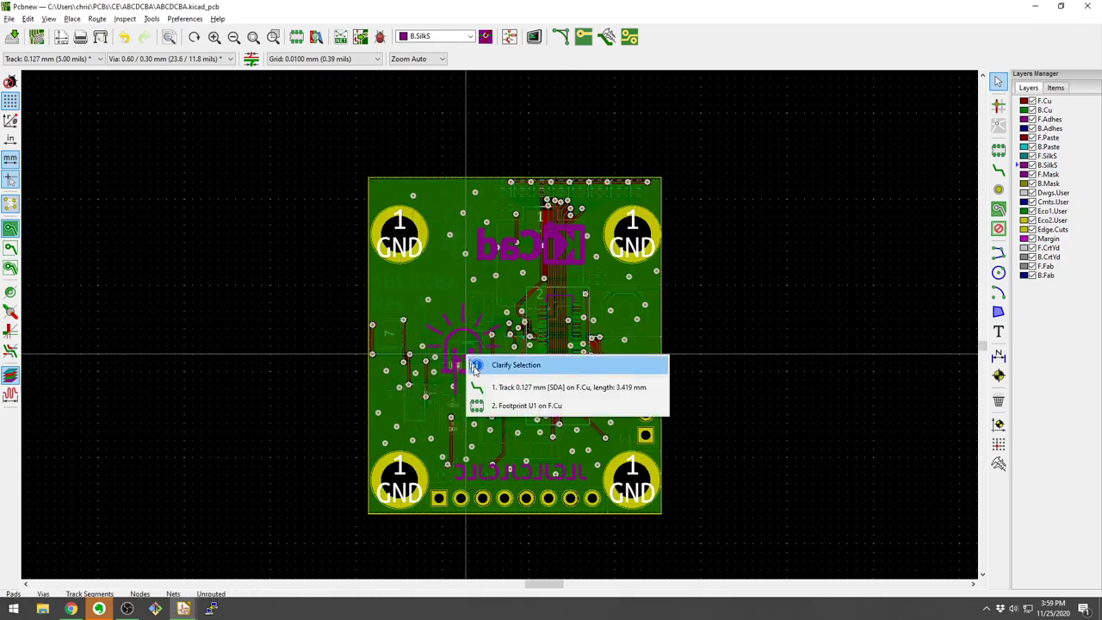
{"action": "key", "text": "Escape"}
{"action": "left_click", "coordinate": [469, 356]}
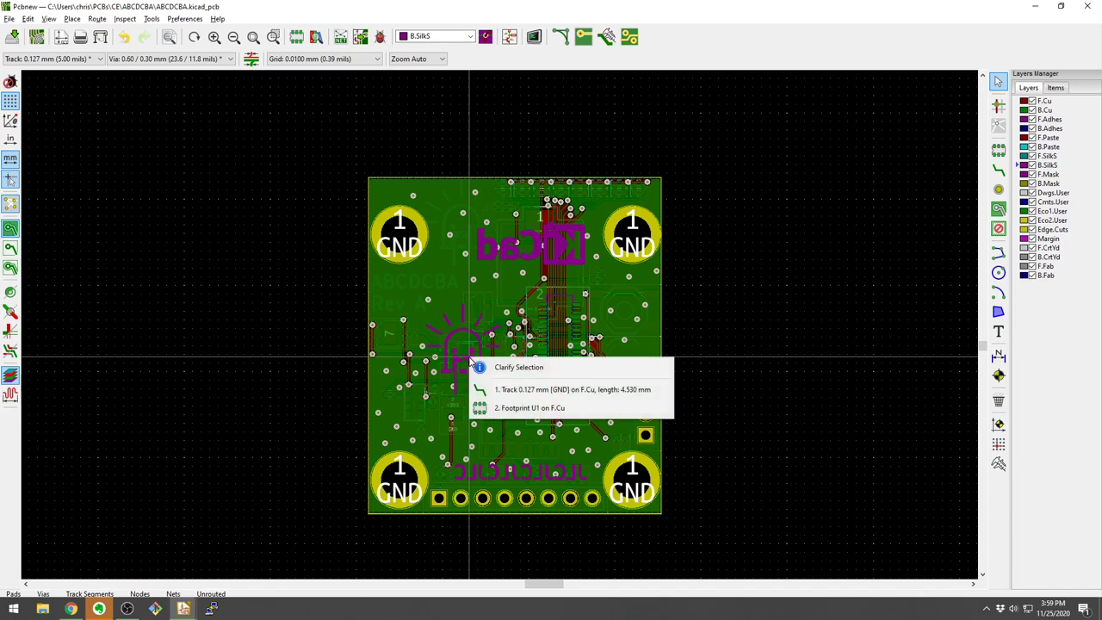
{"action": "left_click", "coordinate": [453, 359]}
{"action": "key", "text": "Escape"}
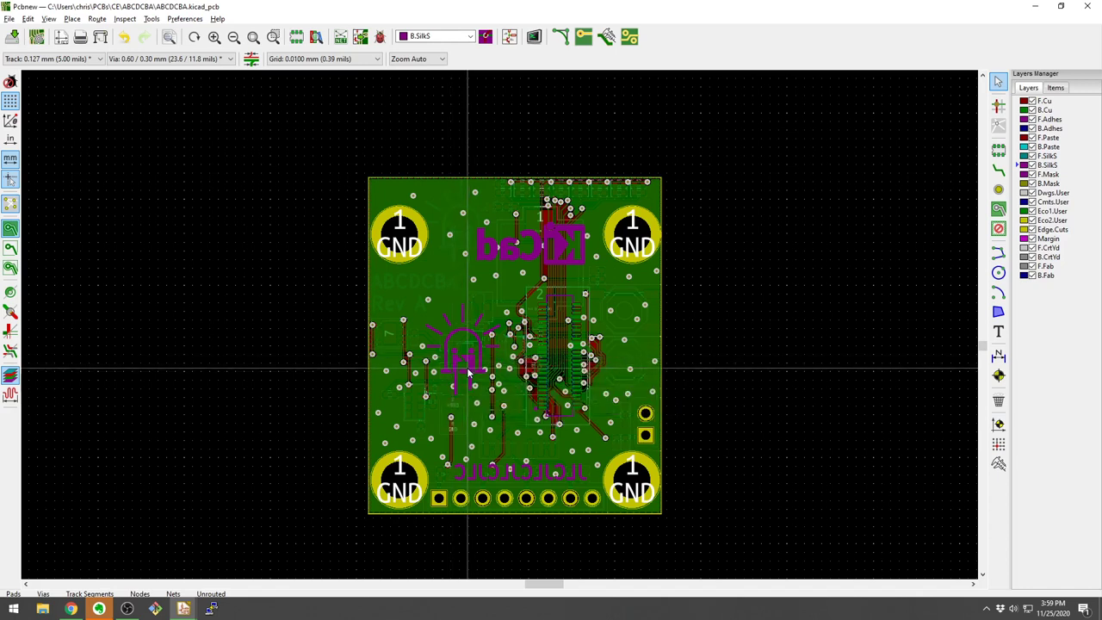
{"action": "left_click", "coordinate": [465, 365]}
{"action": "key", "text": "Page_Down"}
{"action": "key", "text": "Escape"}
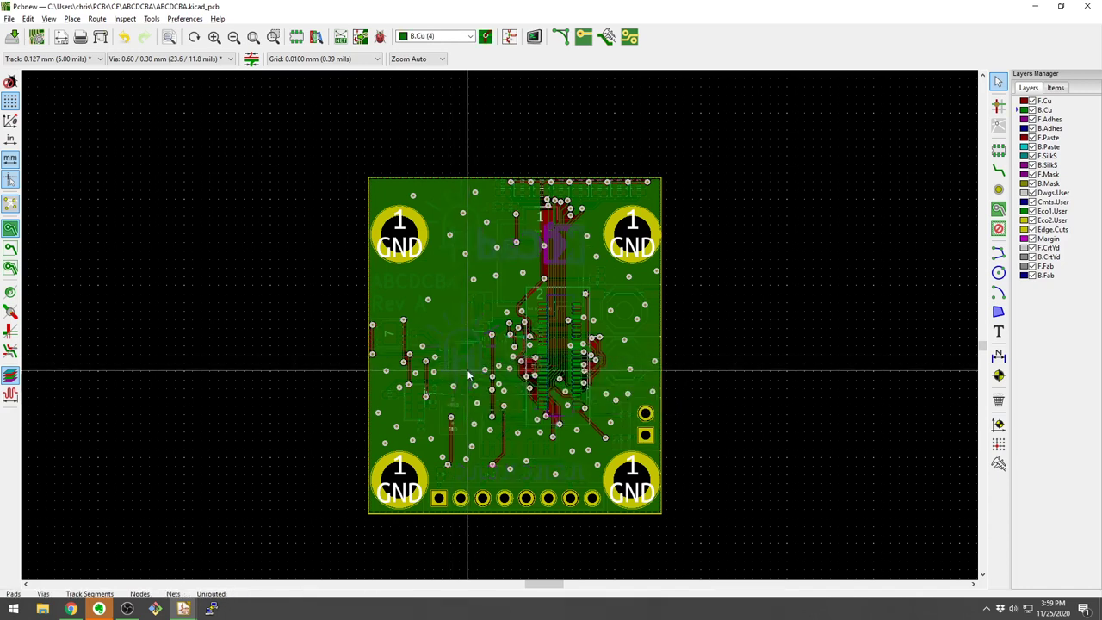
- Make B.SilkS active and select the footprints around the LED logo, including U1
{"action": "scroll", "coordinate": [466, 370], "scroll_direction": "up", "scroll_amount": 3}
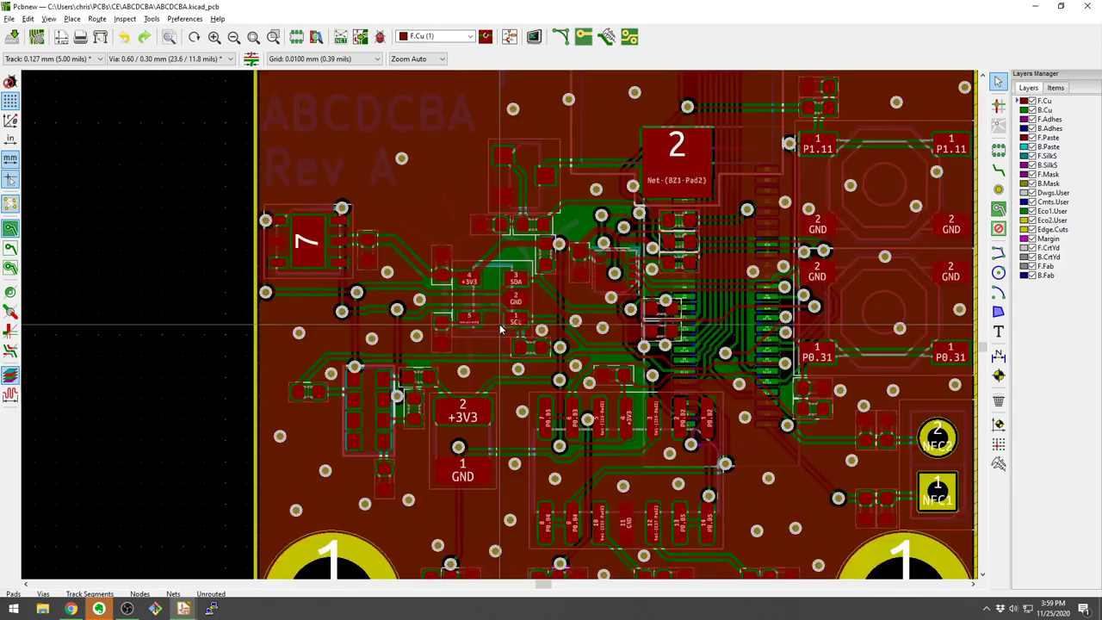
{"action": "scroll", "coordinate": [500, 329], "scroll_direction": "down", "scroll_amount": 2}
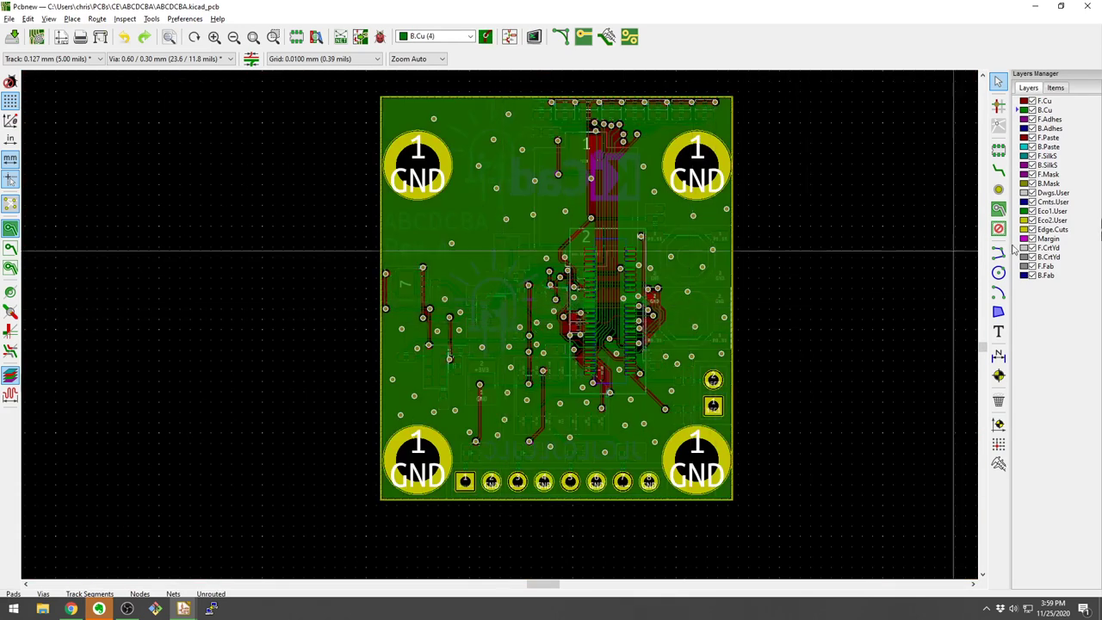
{"action": "left_click", "coordinate": [1048, 165]}
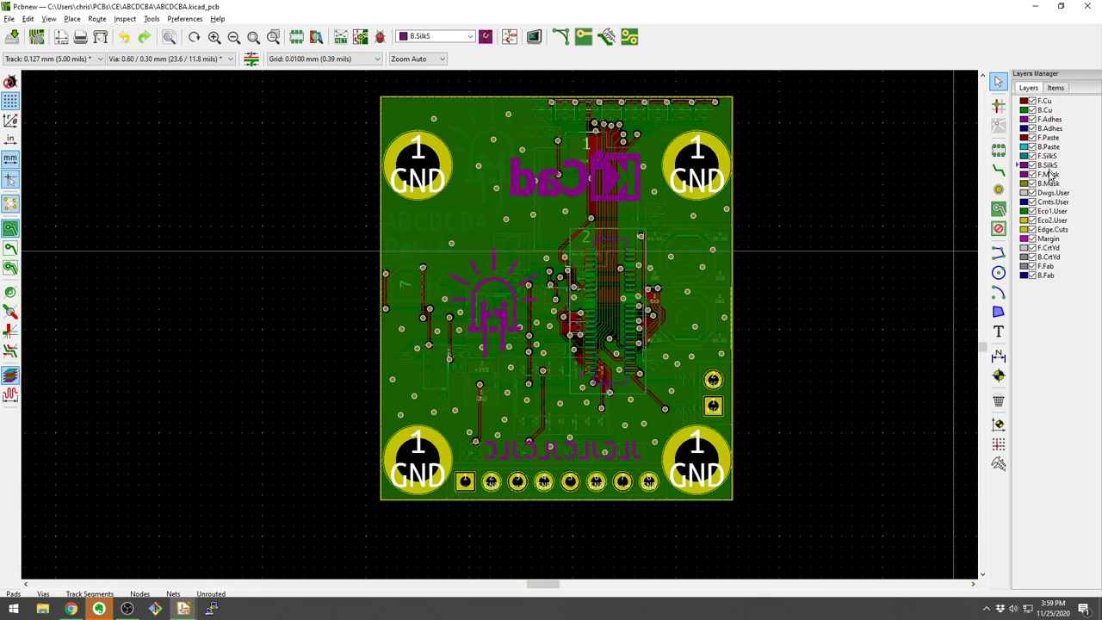
{"action": "left_click", "coordinate": [502, 326]}
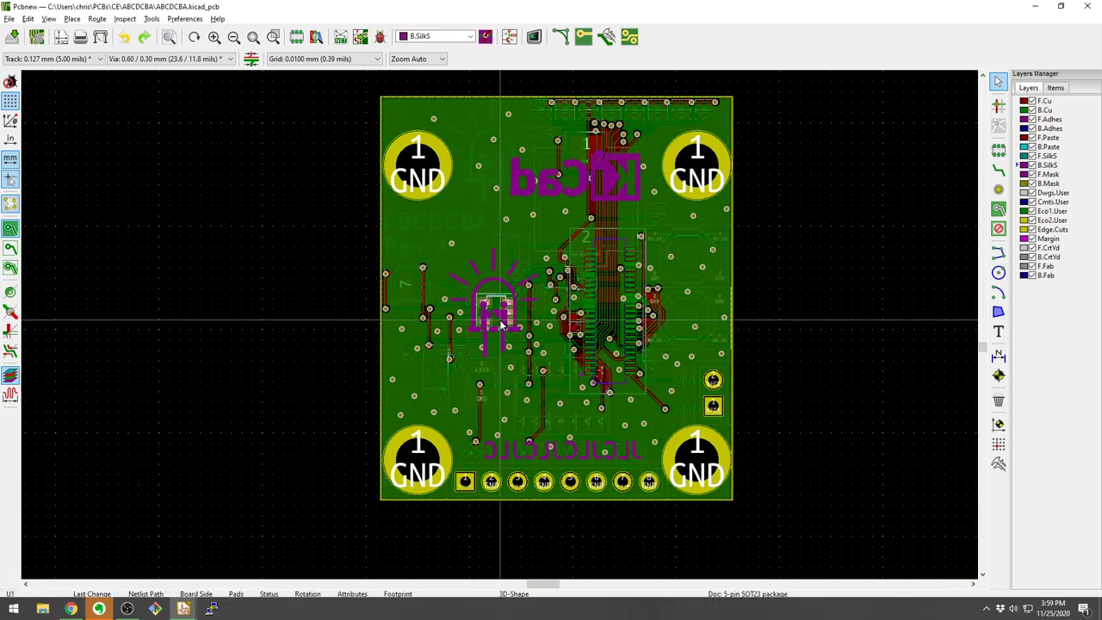
{"action": "scroll", "coordinate": [502, 326], "scroll_direction": "up", "scroll_amount": 4}
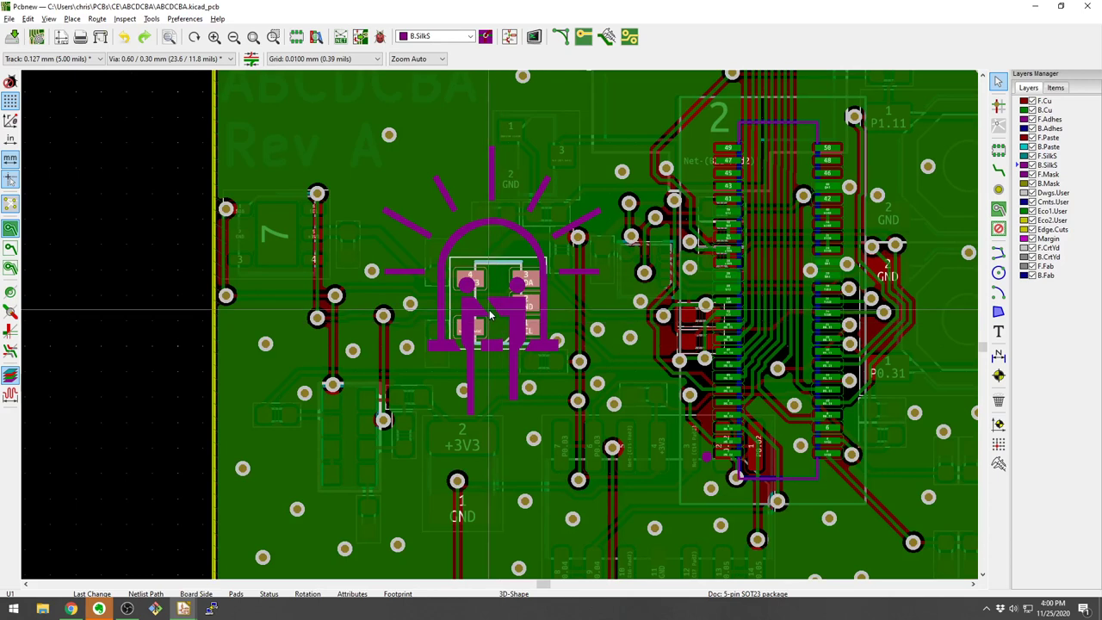
{"action": "left_click", "coordinate": [494, 306]}
{"action": "left_click", "coordinate": [552, 355]}
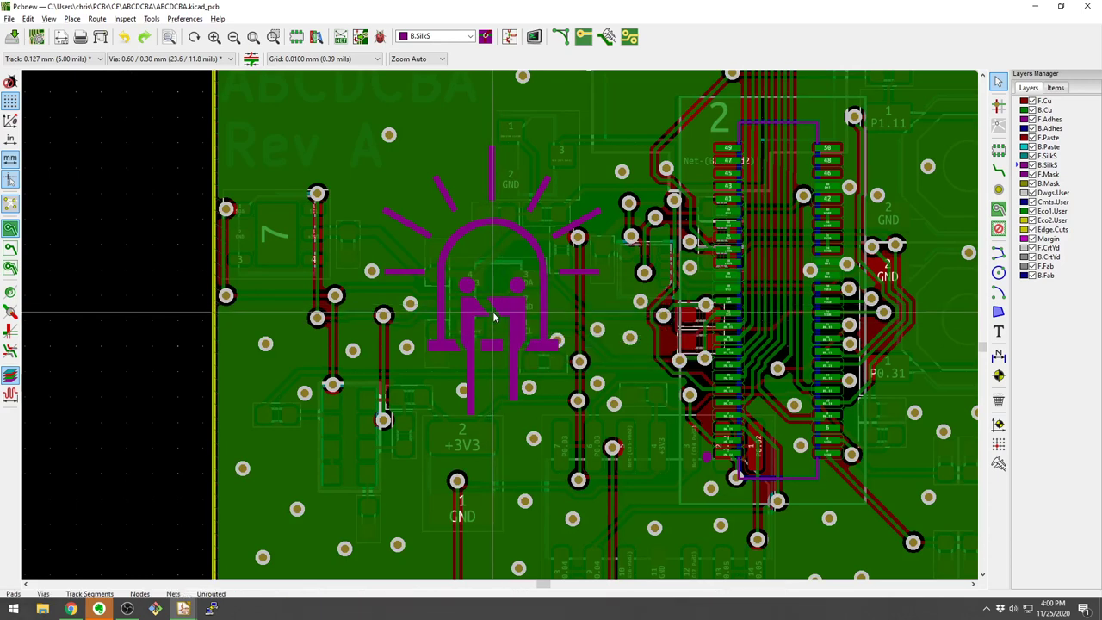
{"action": "key", "text": "Escape"}
{"action": "left_click", "coordinate": [506, 224]}
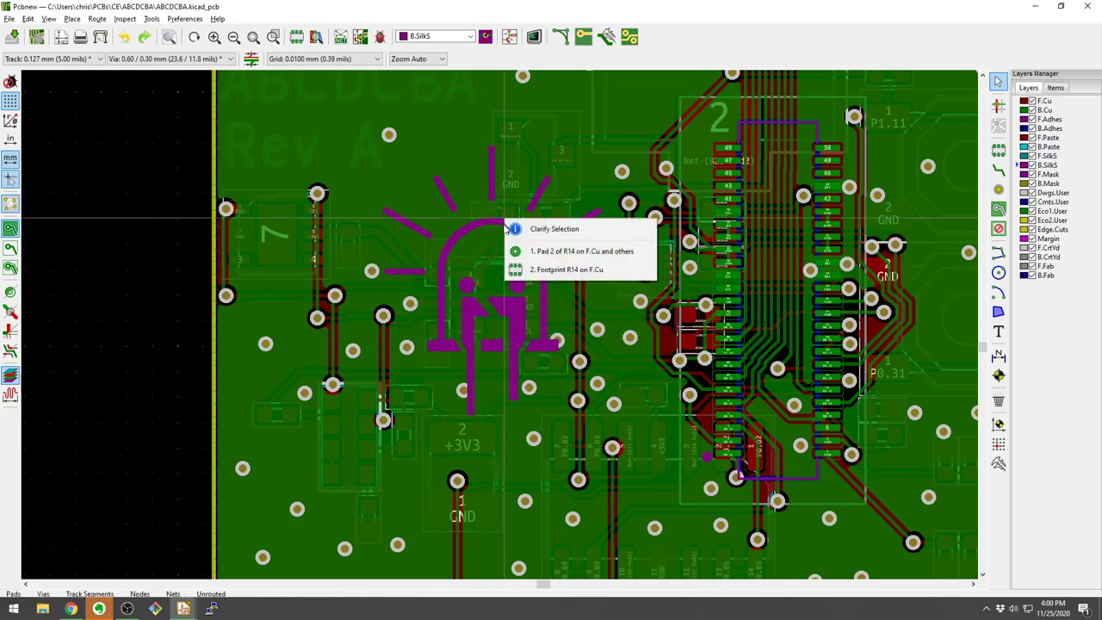
{"action": "key", "text": "Escape"}
{"action": "left_click_drag", "start_coordinate": [349, 138], "coordinate": [660, 423]}
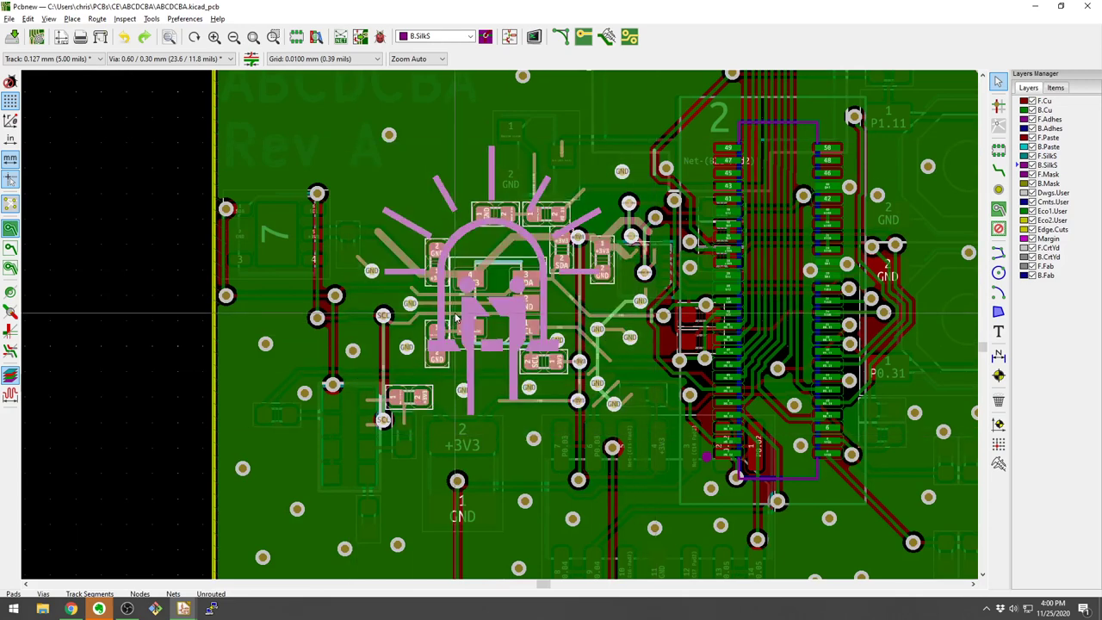
{"action": "key", "text": "Delete"}
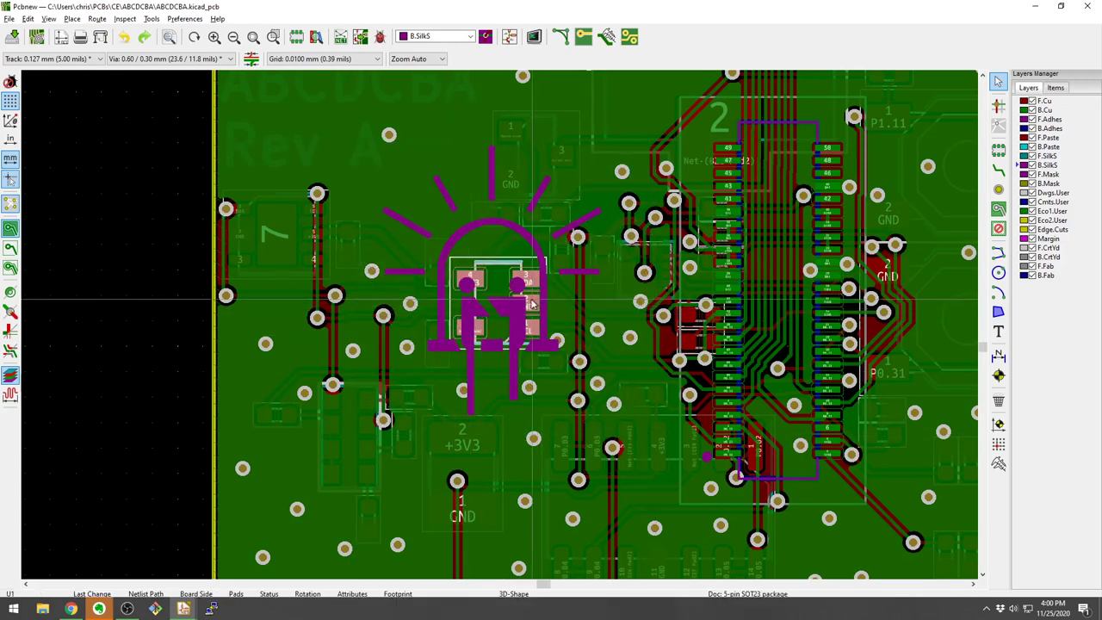
- Select the N2 Housing symbol in Eeschema to locate it on the board, then return to Pcbnew
{"action": "key", "text": "alt+Tab"}
{"action": "key", "text": "alt+Tab"}
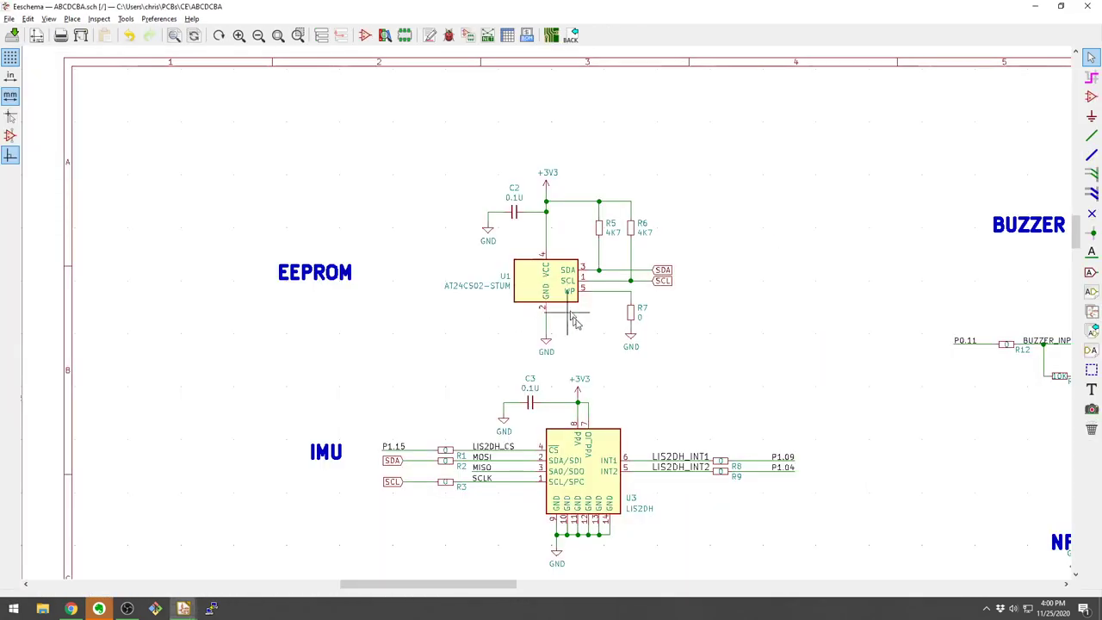
{"action": "scroll", "coordinate": [556, 346], "scroll_direction": "up", "scroll_amount": 6}
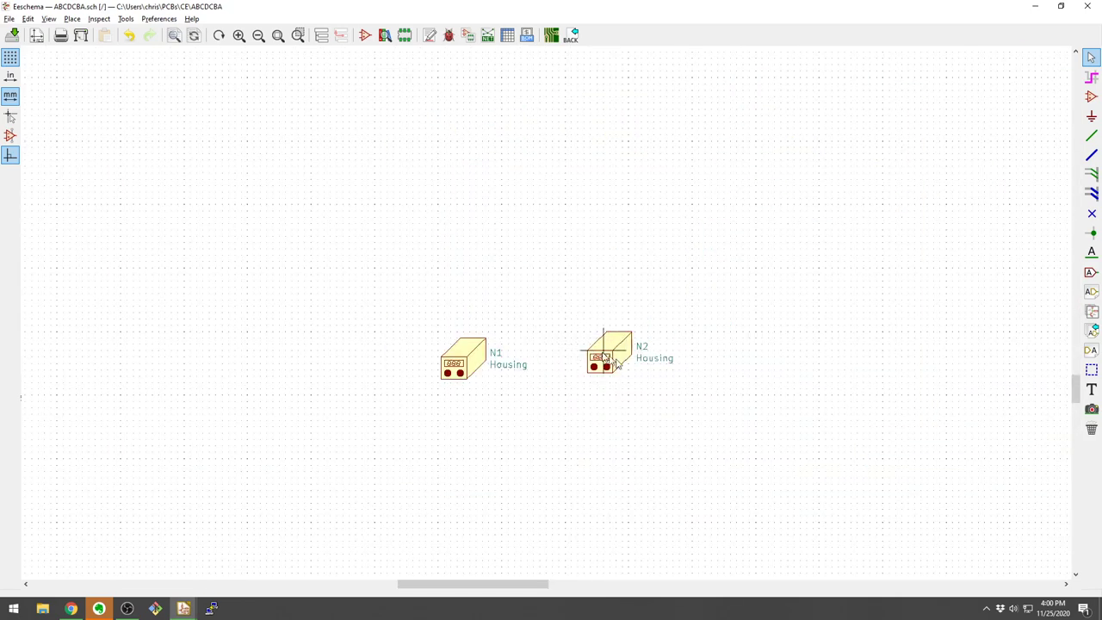
{"action": "left_click", "coordinate": [617, 363]}
{"action": "key", "text": "alt+Tab"}
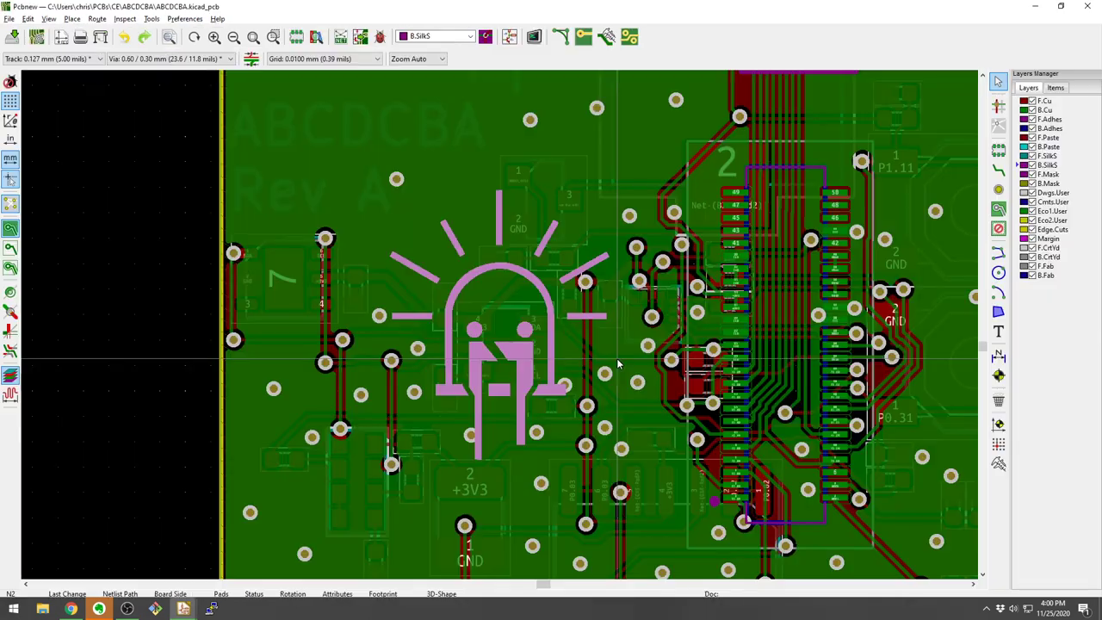
- Open footprint N2's 3D settings and orbit the preview onto the pin header
{"action": "double_click", "coordinate": [527, 354]}
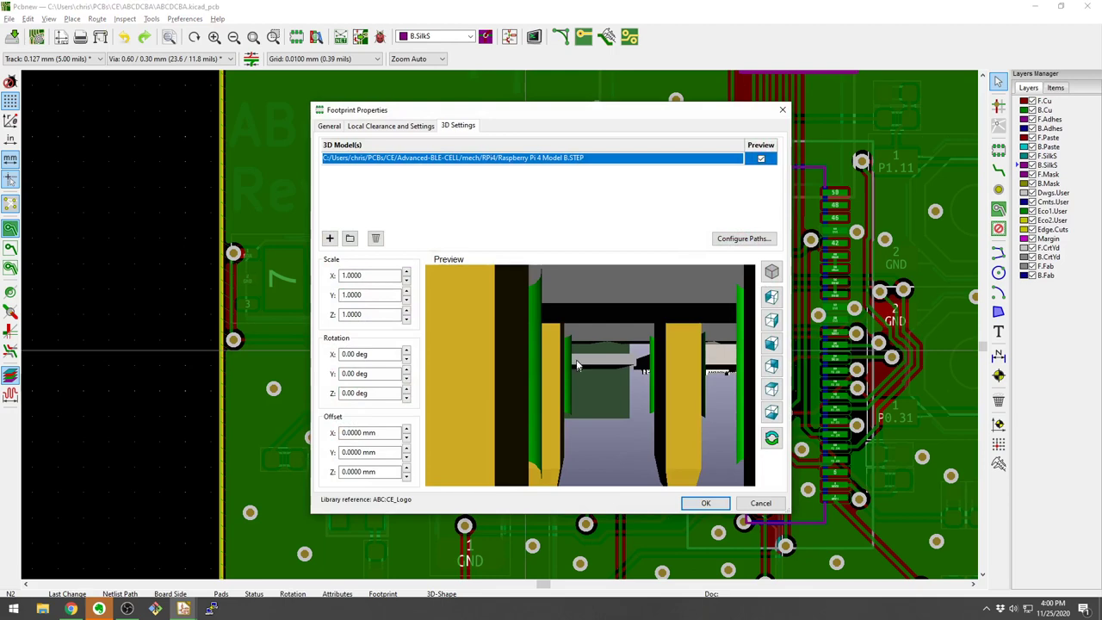
{"action": "scroll", "coordinate": [577, 366], "scroll_direction": "down", "scroll_amount": 3}
{"action": "scroll", "coordinate": [577, 374], "scroll_direction": "up", "scroll_amount": 5}
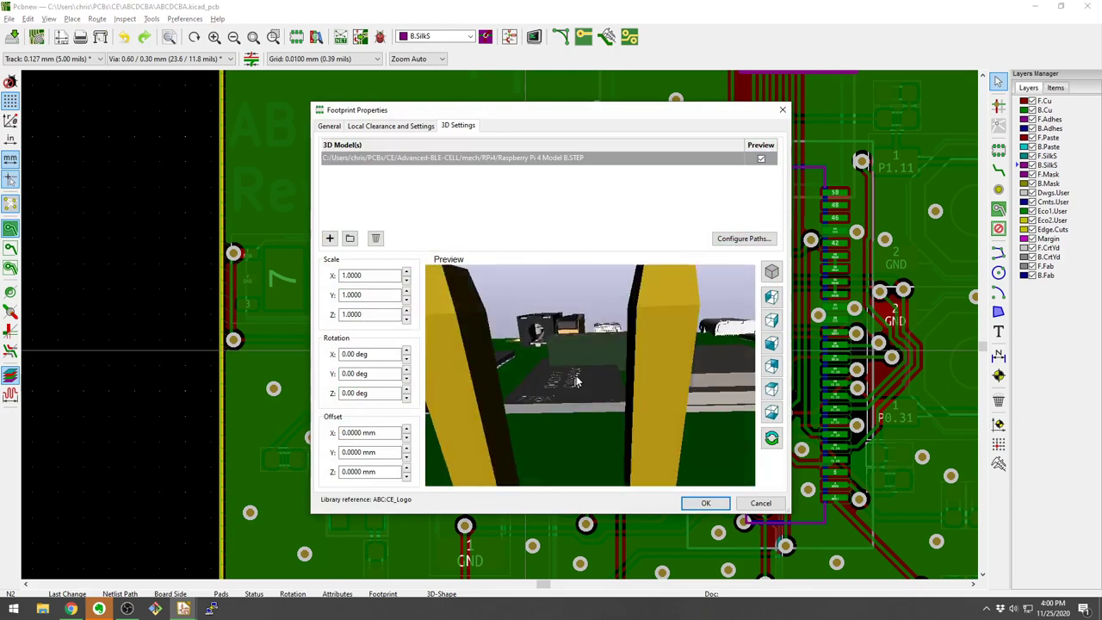
{"action": "scroll", "coordinate": [577, 381], "scroll_direction": "down", "scroll_amount": 3}
{"action": "scroll", "coordinate": [612, 374], "scroll_direction": "up", "scroll_amount": 3}
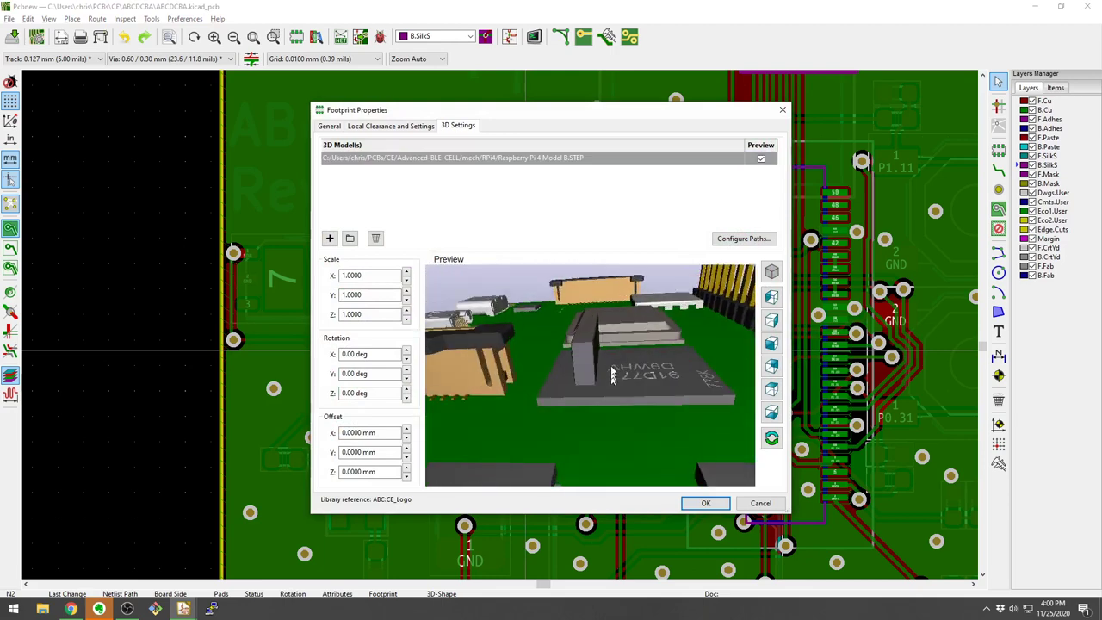
{"action": "scroll", "coordinate": [617, 318], "scroll_direction": "down", "scroll_amount": 2}
{"action": "left_click_drag", "start_coordinate": [617, 320], "coordinate": [604, 340]}
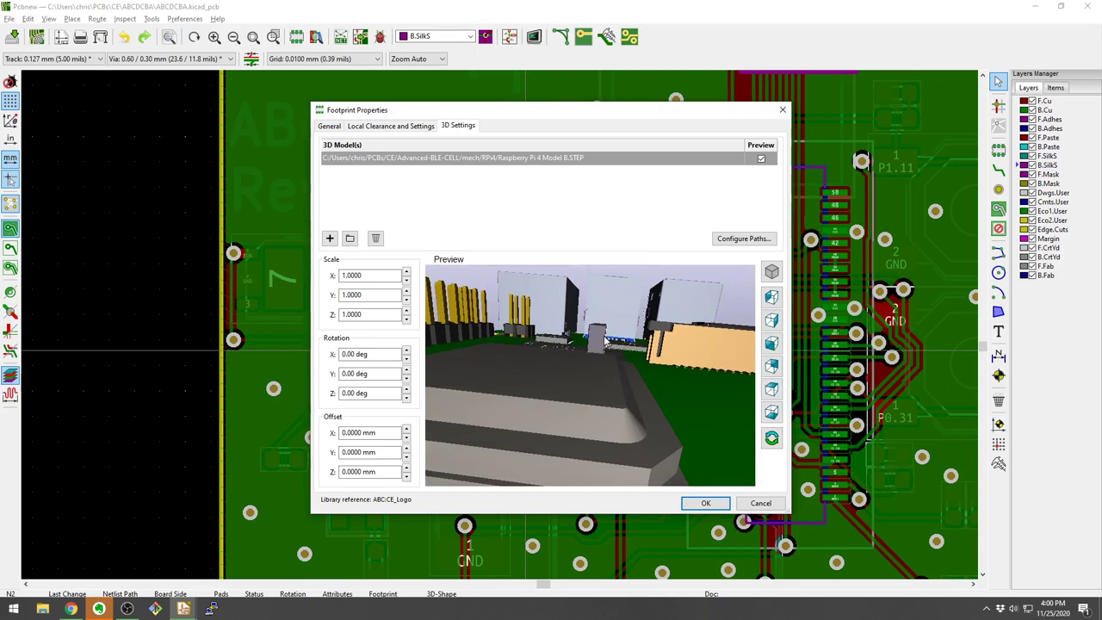
- Step the Raspberry Pi model's X offset up to 14.5 mm
{"action": "left_click", "coordinate": [407, 429]}
{"action": "left_click", "coordinate": [407, 429]}
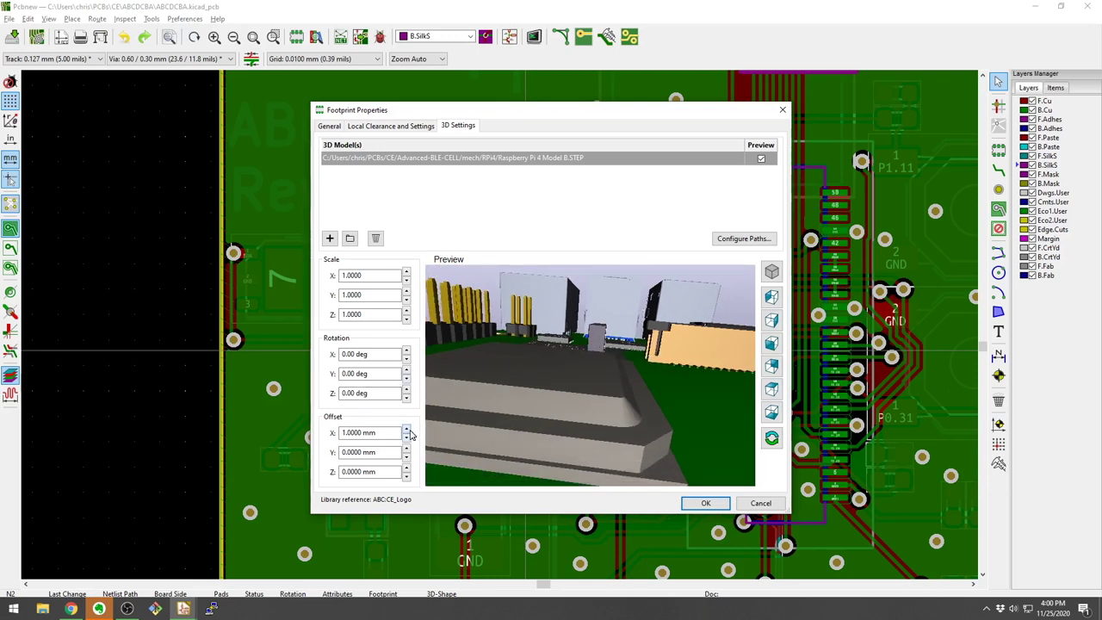
{"action": "left_click", "coordinate": [407, 430]}
{"action": "left_click", "coordinate": [407, 429]}
{"action": "left_click", "coordinate": [407, 430]}
{"action": "left_click", "coordinate": [408, 429]}
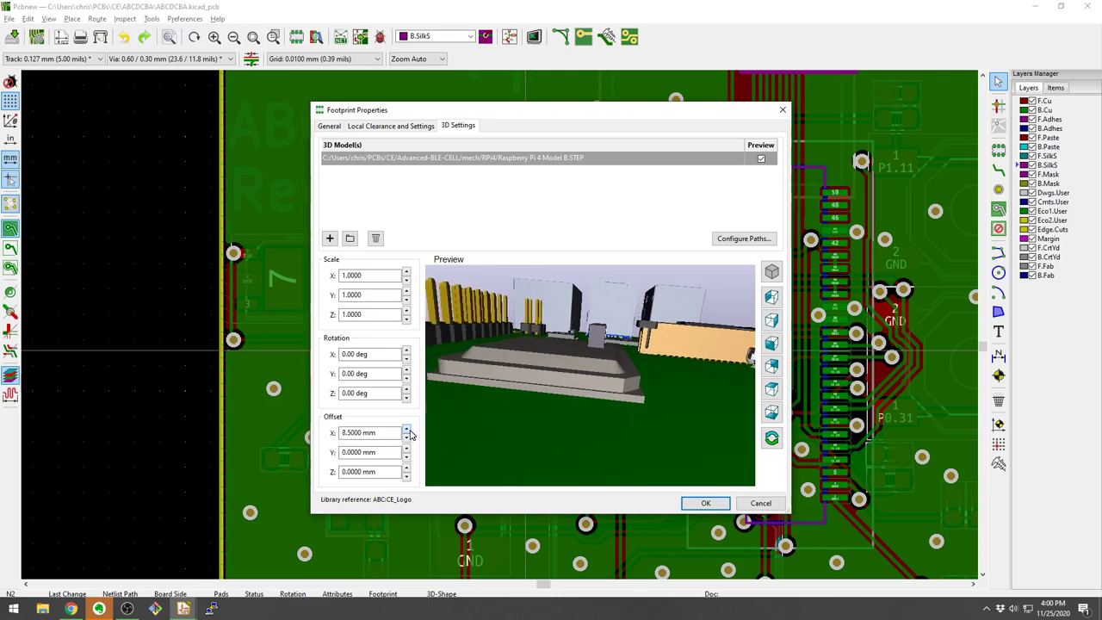
{"action": "left_click", "coordinate": [408, 429]}
{"action": "left_click", "coordinate": [407, 430]}
{"action": "left_click", "coordinate": [407, 430]}
{"action": "left_click", "coordinate": [407, 430]}
{"action": "left_click", "coordinate": [407, 429]}
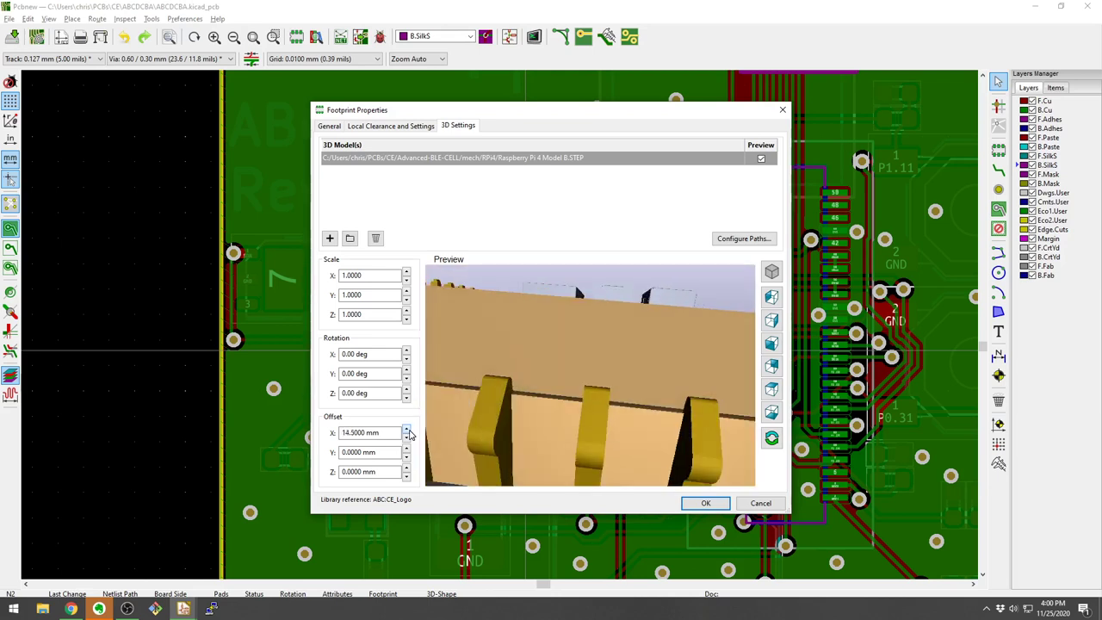
- Try the Z offset down to -3 mm, then return it to 0 mm
{"action": "left_click", "coordinate": [407, 477]}
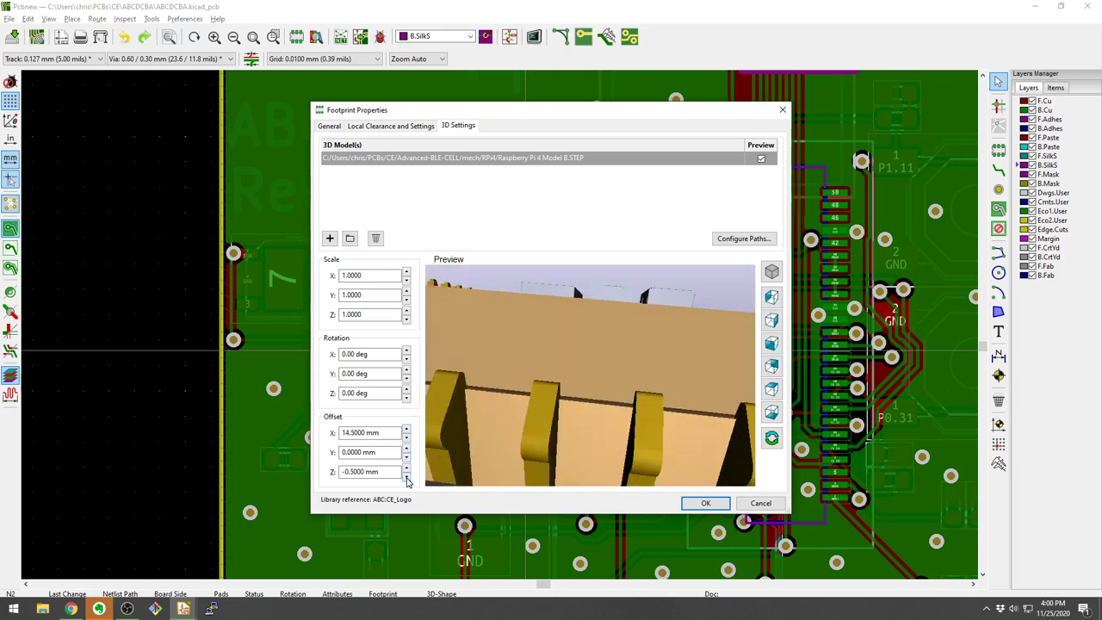
{"action": "left_click", "coordinate": [406, 476]}
{"action": "left_click", "coordinate": [407, 477]}
{"action": "left_click", "coordinate": [407, 476]}
{"action": "left_click", "coordinate": [406, 477]}
{"action": "left_click", "coordinate": [406, 476]}
{"action": "mouse_move", "coordinate": [517, 410]}
{"action": "left_mouse_down"}
{"action": "mouse_move", "coordinate": [564, 281]}
{"action": "mouse_move", "coordinate": [525, 431]}
{"action": "left_mouse_up"}
{"action": "left_click", "coordinate": [406, 469]}
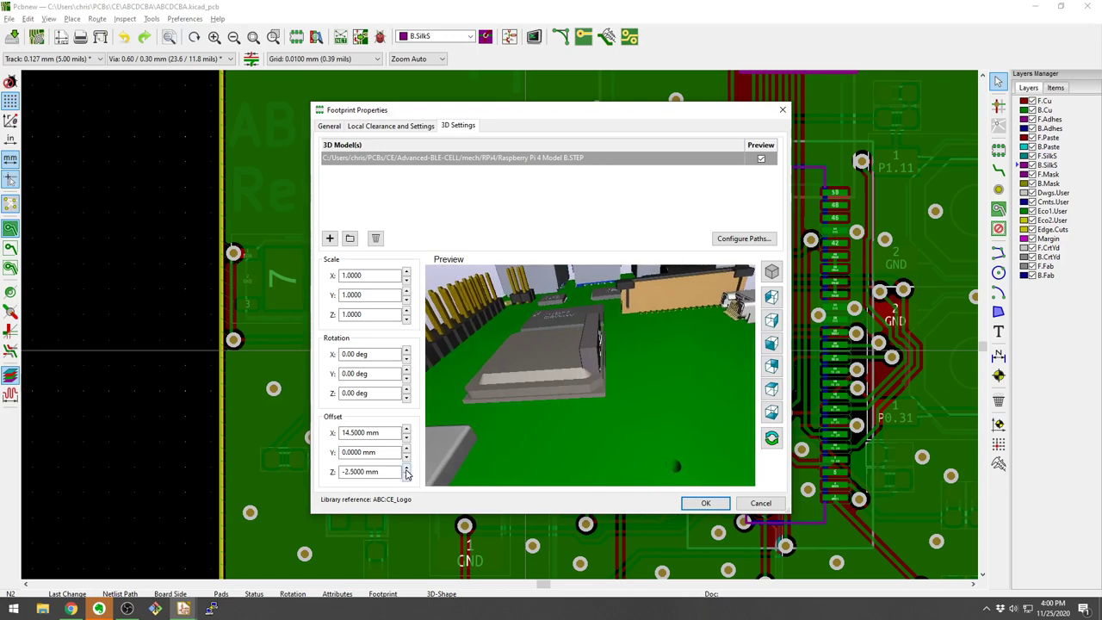
{"action": "left_click", "coordinate": [406, 470]}
{"action": "left_click", "coordinate": [407, 470]}
{"action": "left_click", "coordinate": [407, 469]}
{"action": "left_click", "coordinate": [407, 469]}
{"action": "left_click", "coordinate": [407, 470]}
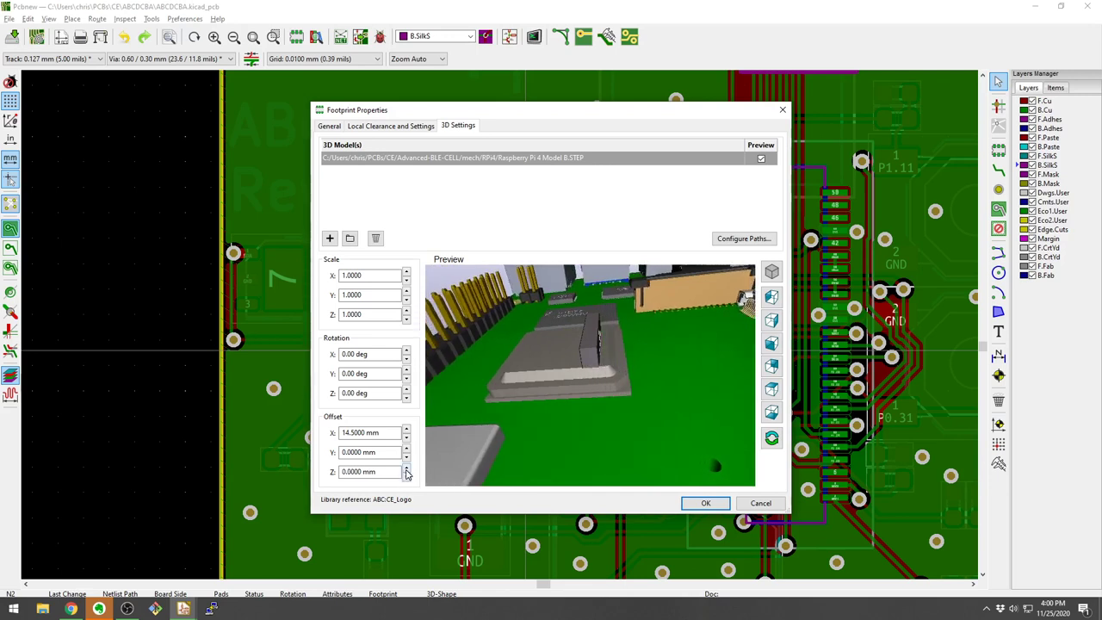
{"action": "left_click_drag", "start_coordinate": [673, 380], "coordinate": [720, 384]}
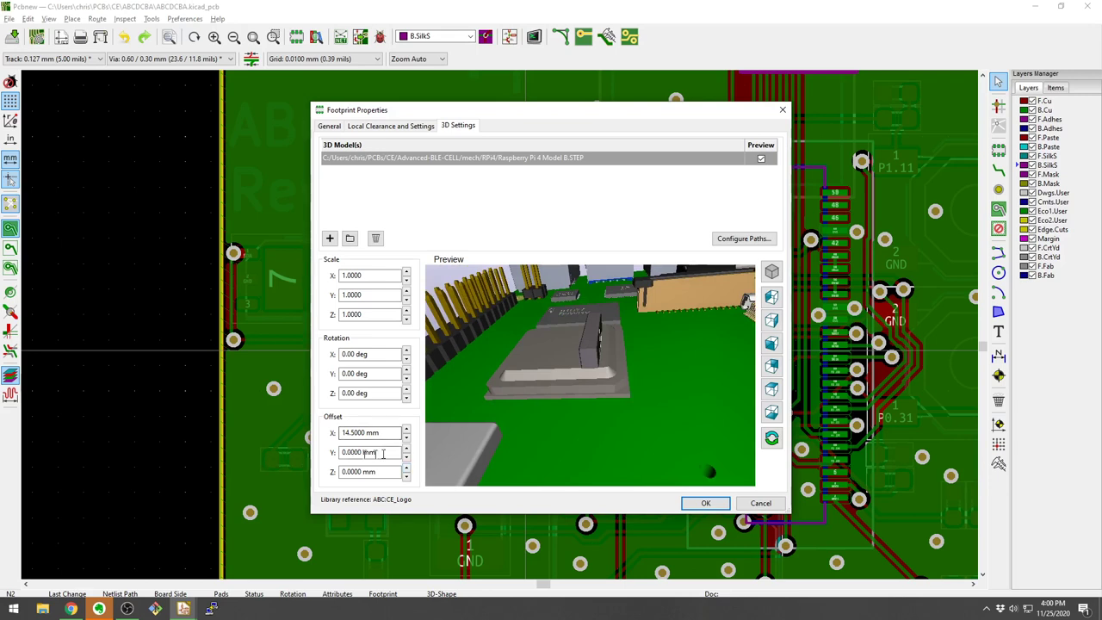
{"action": "mouse_move", "coordinate": [465, 405]}
{"action": "left_mouse_down"}
{"action": "mouse_move", "coordinate": [499, 392]}
{"action": "mouse_move", "coordinate": [483, 411]}
{"action": "left_mouse_up"}
- Lower the Y offset to -6 mm and apply the offsets
{"action": "left_click", "coordinate": [407, 457]}
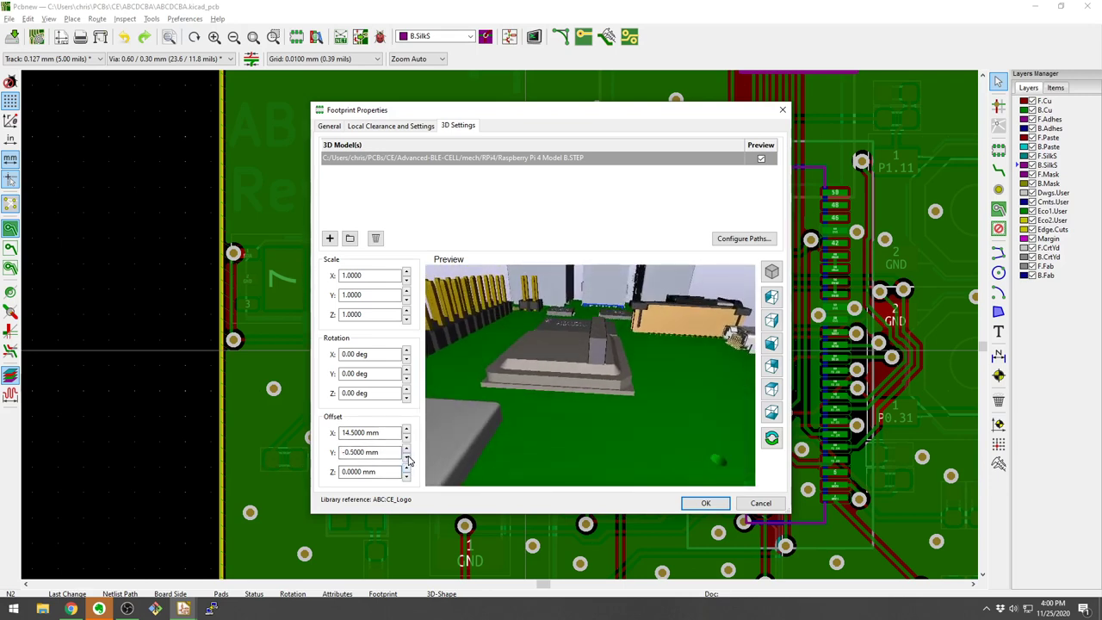
{"action": "left_click", "coordinate": [407, 458]}
{"action": "left_click", "coordinate": [407, 457]}
{"action": "left_click", "coordinate": [407, 457]}
{"action": "left_click", "coordinate": [407, 458]}
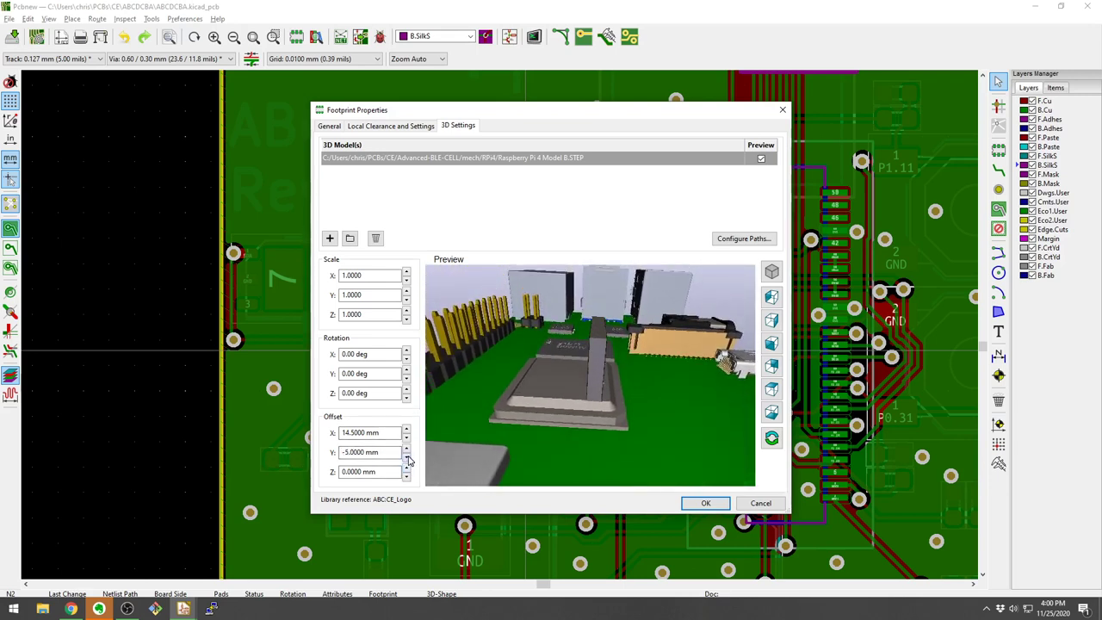
{"action": "left_click", "coordinate": [407, 458]}
{"action": "left_click", "coordinate": [705, 503]}
{"action": "key", "text": "alt+Tab"}
{"action": "key", "text": "alt+Tab"}
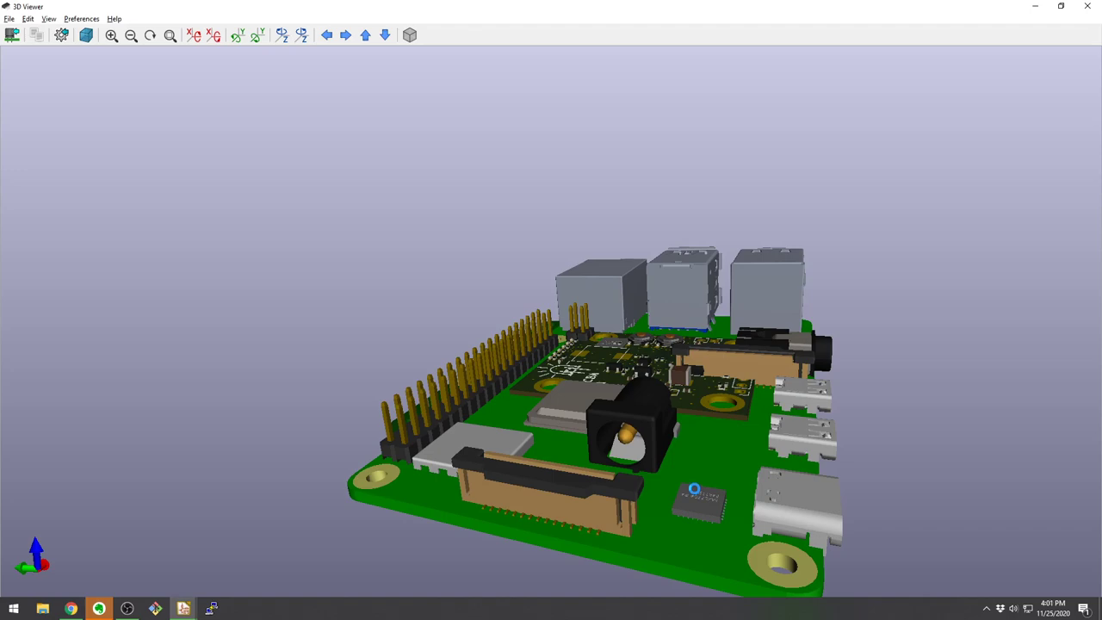
- Orbit the 3D view to check the Pi model from below, then close the 3D Viewer
{"action": "left_click_drag", "start_coordinate": [694, 488], "coordinate": [645, 336]}
{"action": "key", "text": "alt+F4"}
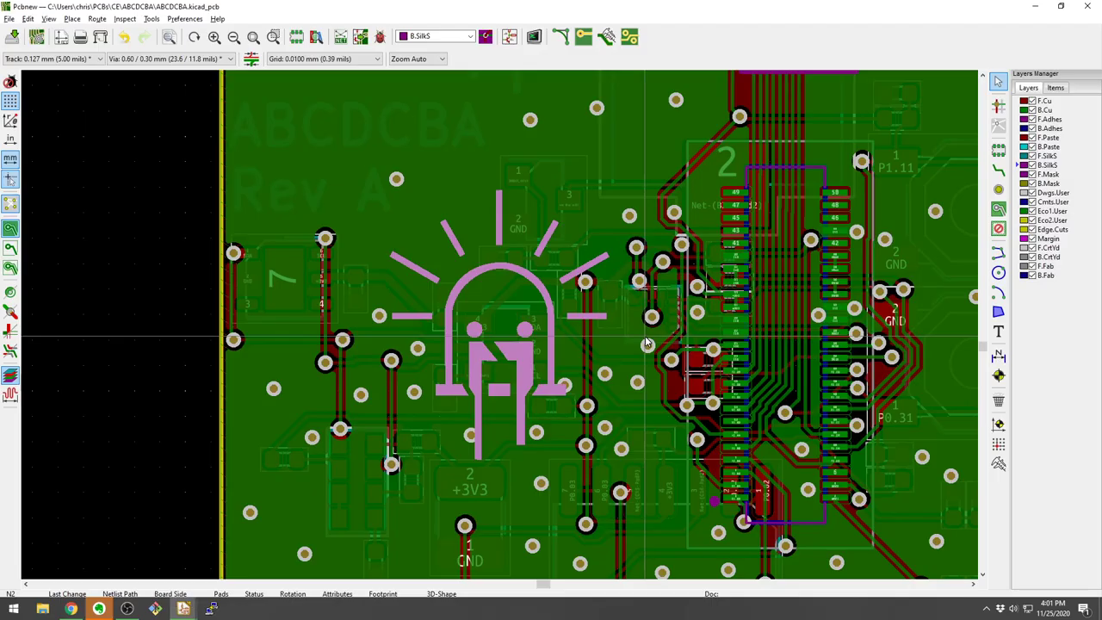
- Check the overlapping items under the logo (logo footprint, C2, U1), then clear the selection
{"action": "left_click", "coordinate": [520, 366]}
{"action": "left_click", "coordinate": [530, 412]}
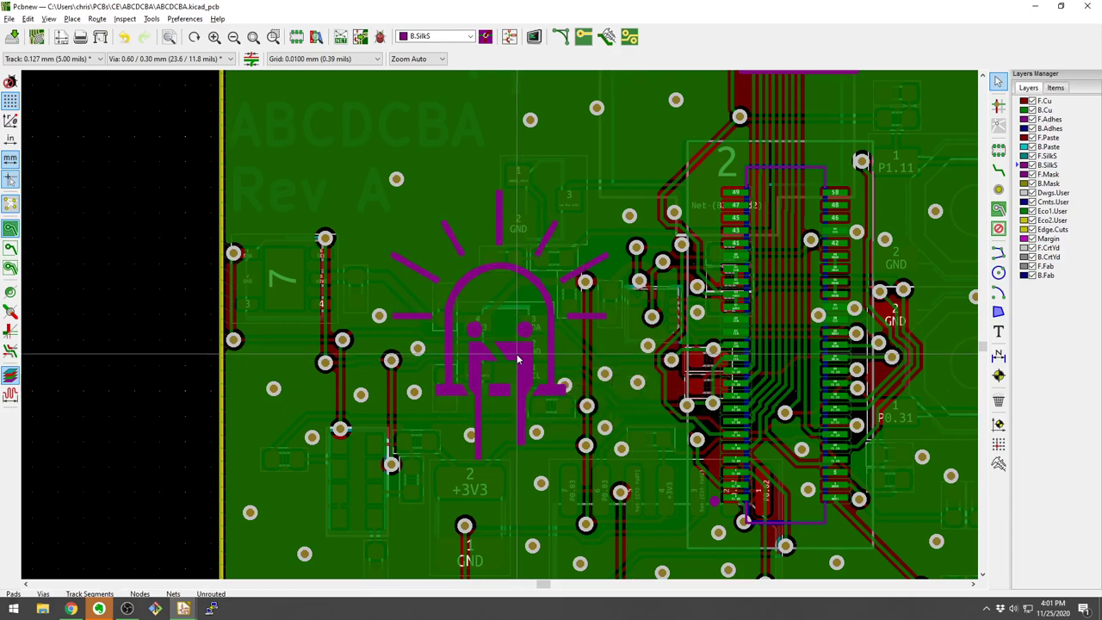
{"action": "double_click", "coordinate": [517, 359]}
{"action": "key", "text": "Escape"}
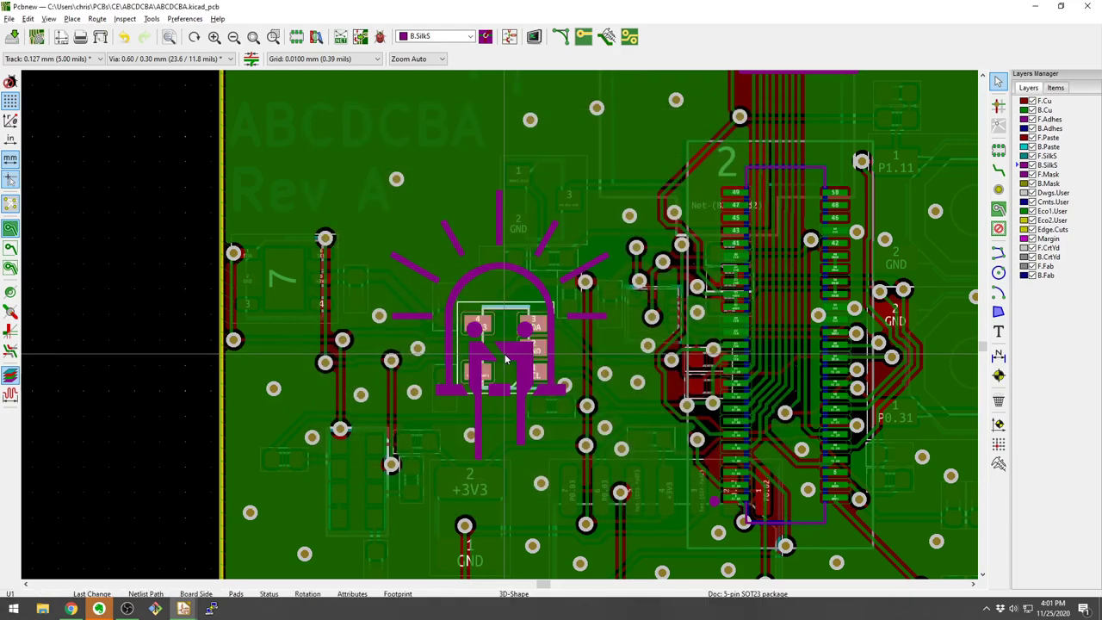
{"action": "left_click", "coordinate": [484, 338]}
{"action": "left_click", "coordinate": [517, 386]}
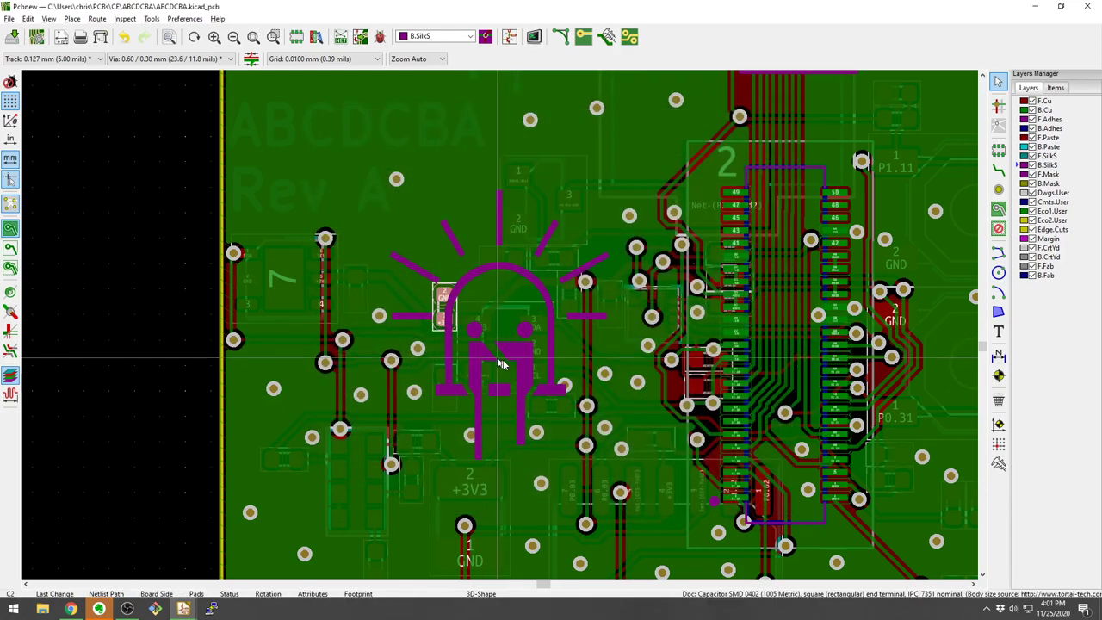
{"action": "left_click", "coordinate": [502, 364]}
{"action": "left_click", "coordinate": [502, 406]}
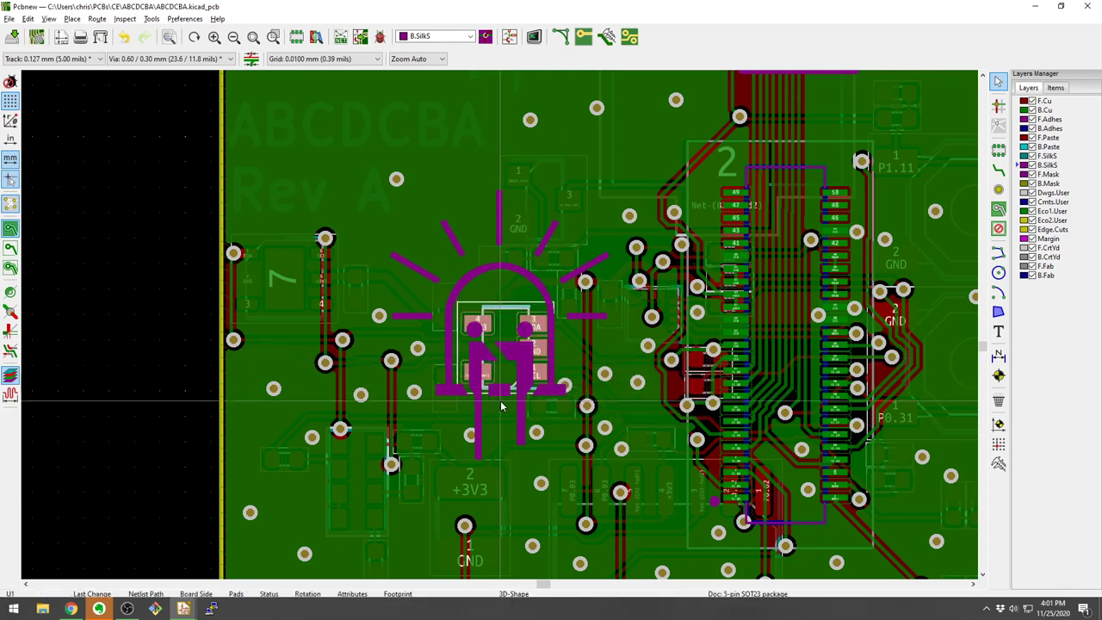
{"action": "left_click", "coordinate": [153, 340]}
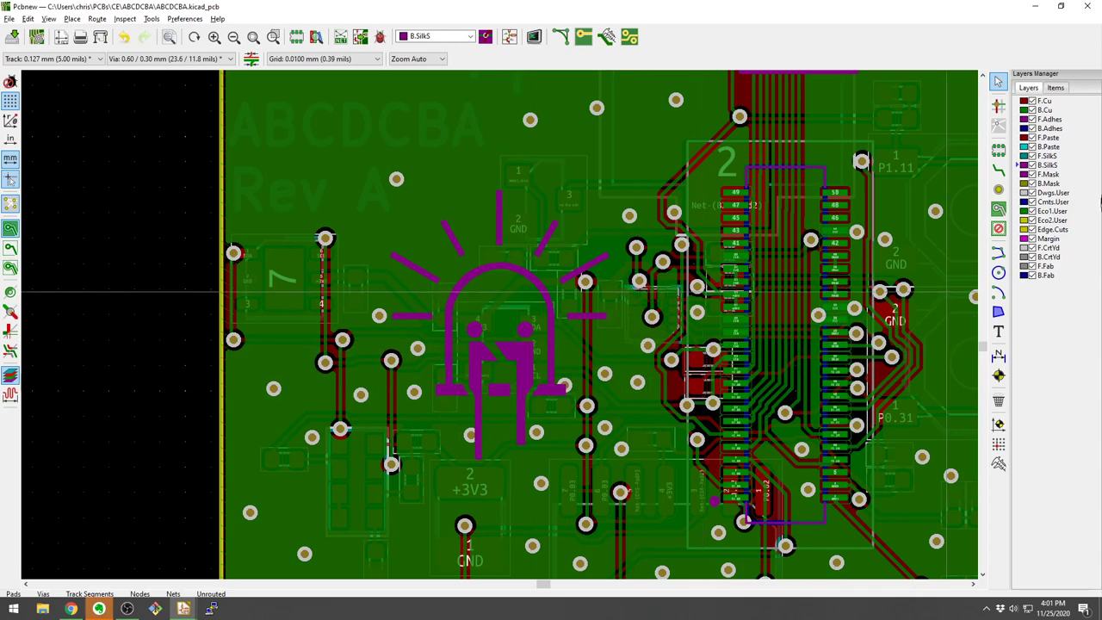
- Hide front-side footprints, then select footprint N2 and open its properties
{"action": "left_click", "coordinate": [1069, 89]}
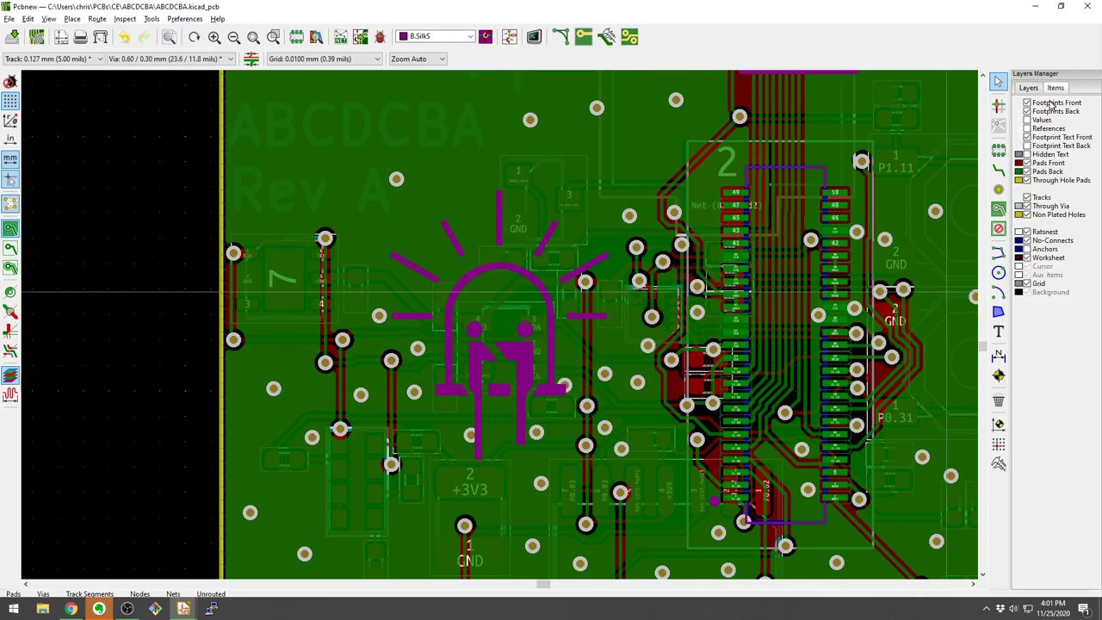
{"action": "left_click", "coordinate": [1028, 111]}
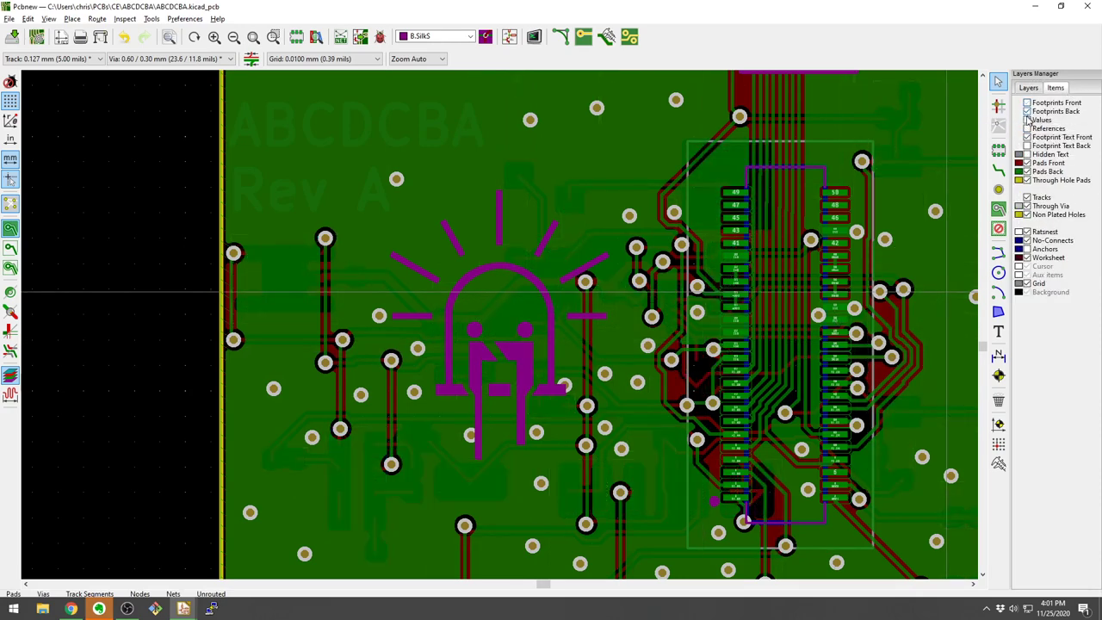
{"action": "left_click", "coordinate": [518, 369]}
{"action": "left_click", "coordinate": [569, 397]}
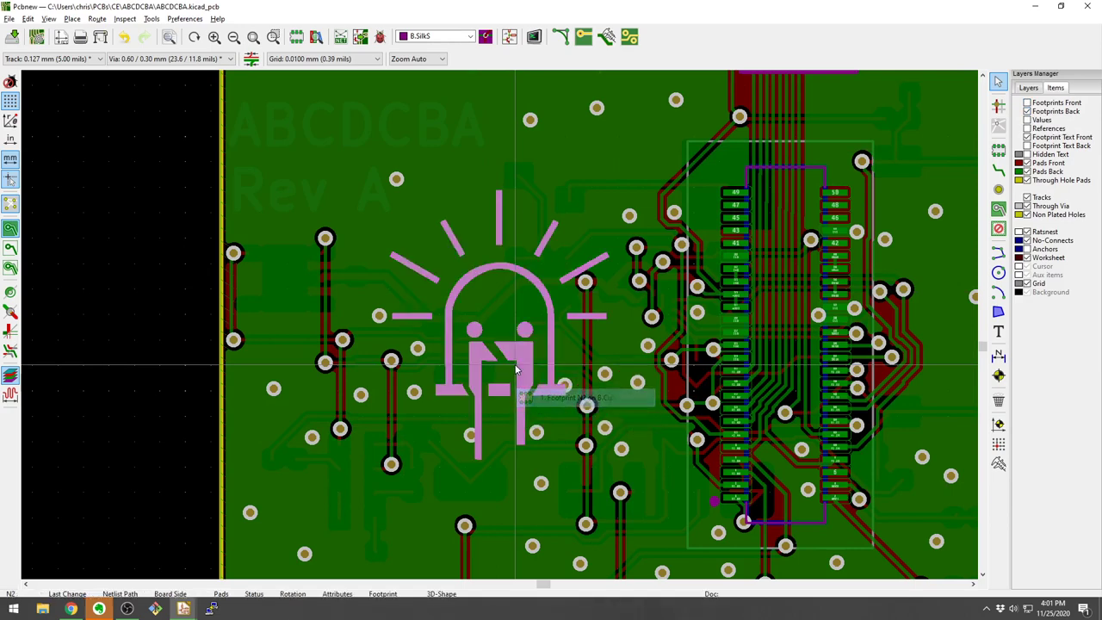
{"action": "key", "text": "e"}
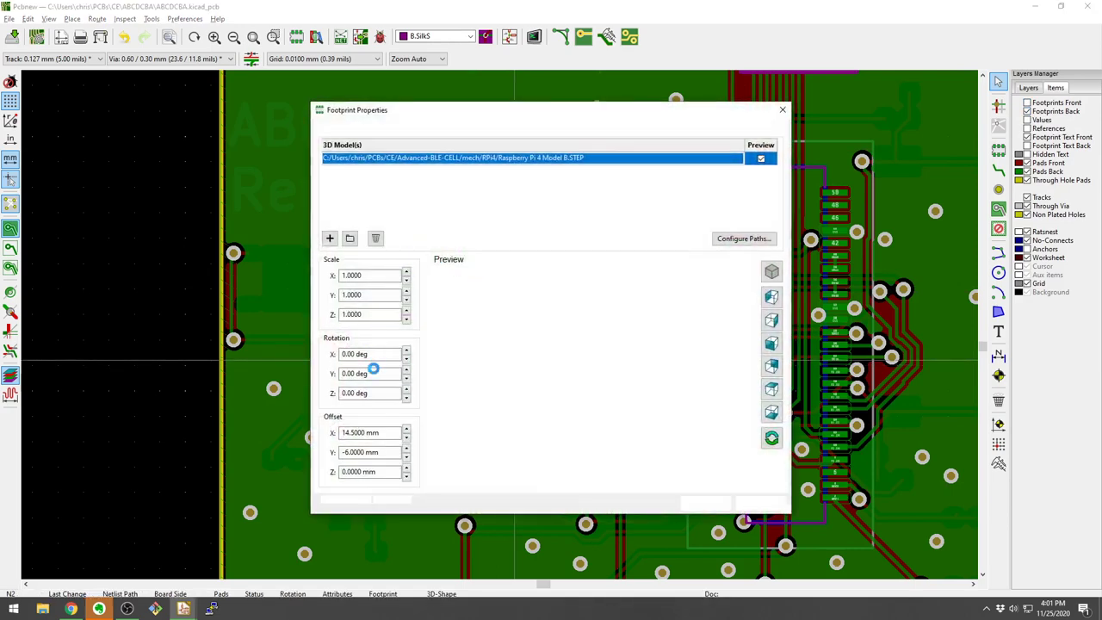
- Replace the Raspberry Pi model's X offset with 0
{"action": "left_click", "coordinate": [357, 433]}
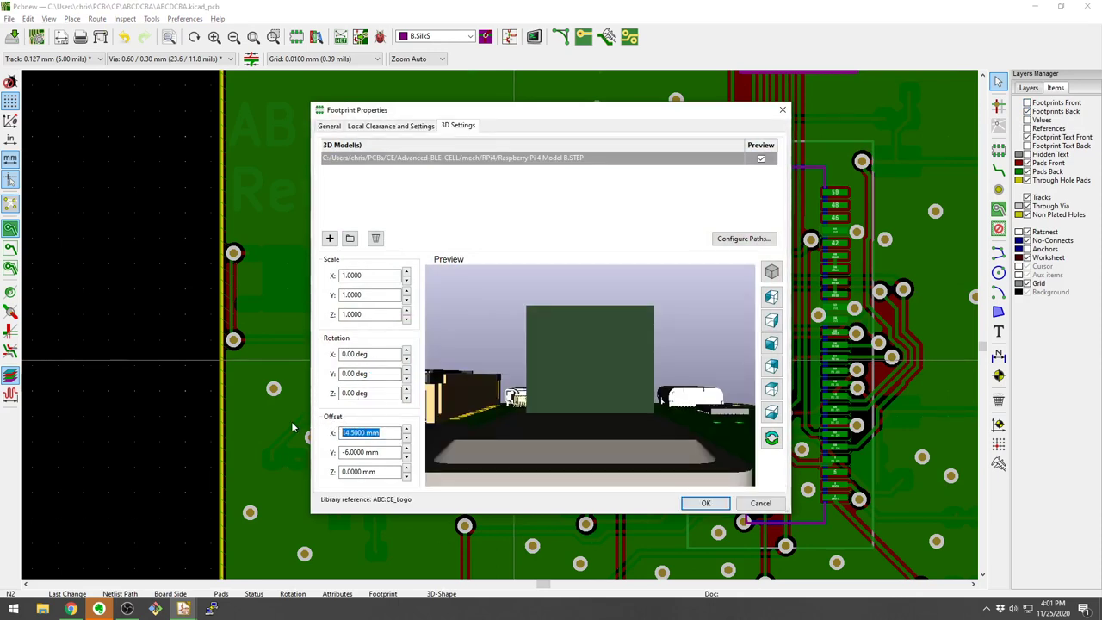
{"action": "type", "text": "00"}
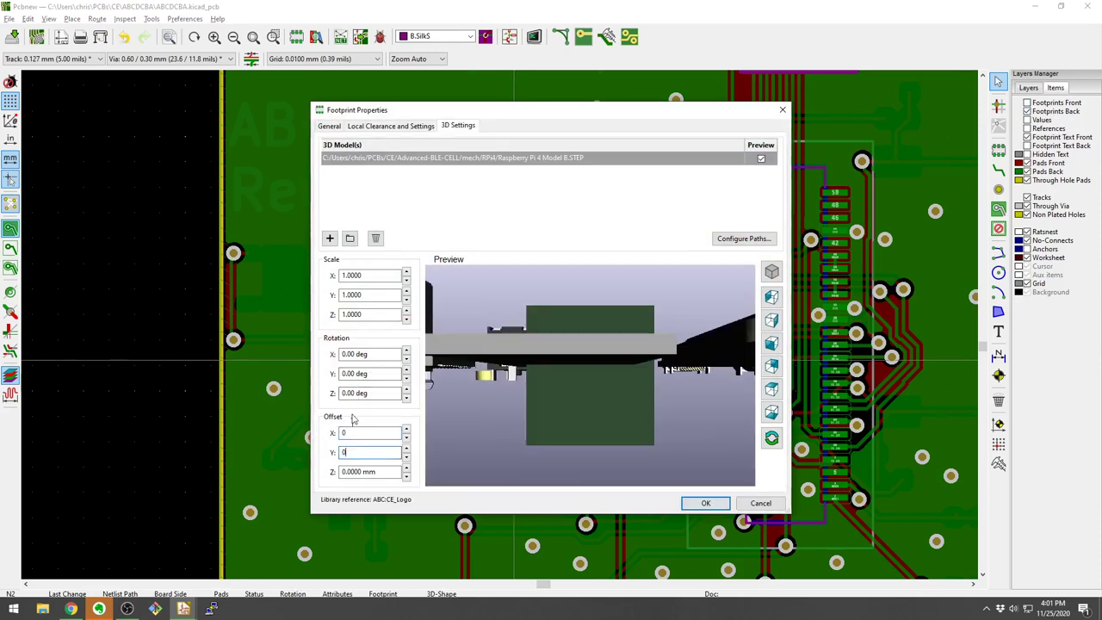
{"action": "left_click_drag", "start_coordinate": [585, 409], "coordinate": [637, 413]}
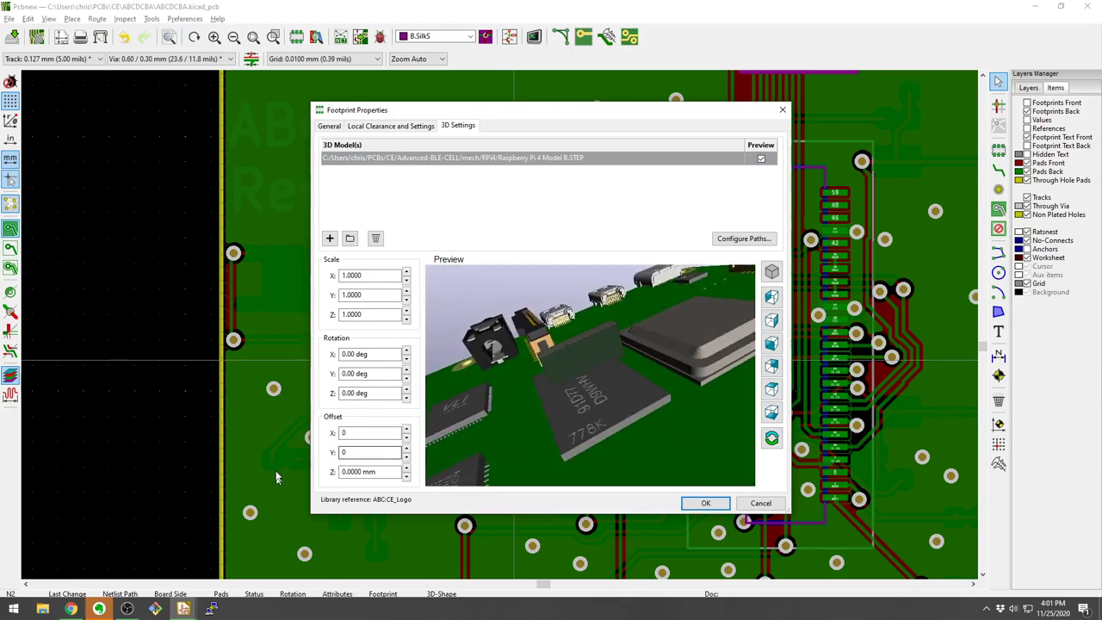
{"action": "left_click", "coordinate": [377, 353]}
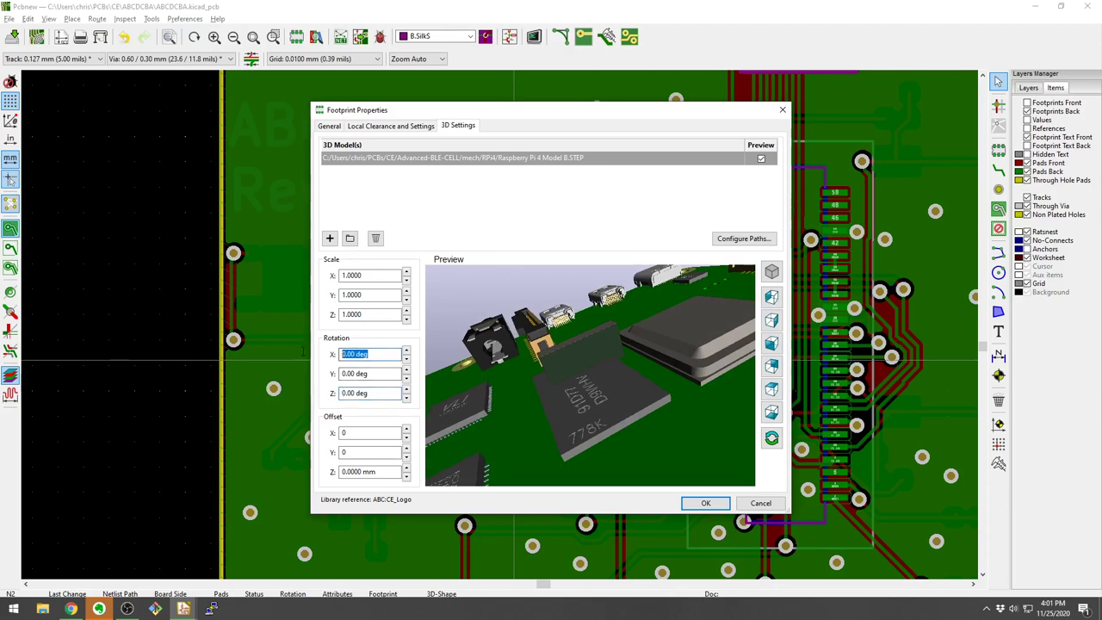
{"action": "left_click_drag", "start_coordinate": [521, 357], "coordinate": [491, 348]}
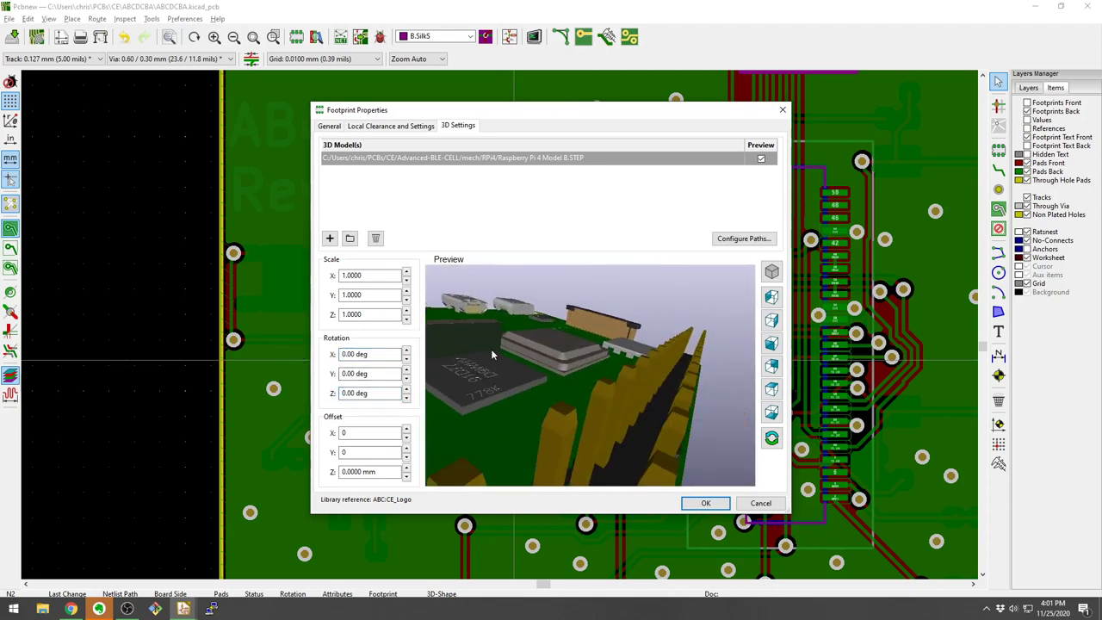
- Spin the model's X rotation down to -90 degrees
{"action": "left_click", "coordinate": [406, 360]}
{"action": "left_click", "coordinate": [407, 361]}
{"action": "left_click", "coordinate": [406, 360]}
{"action": "left_click", "coordinate": [407, 360]}
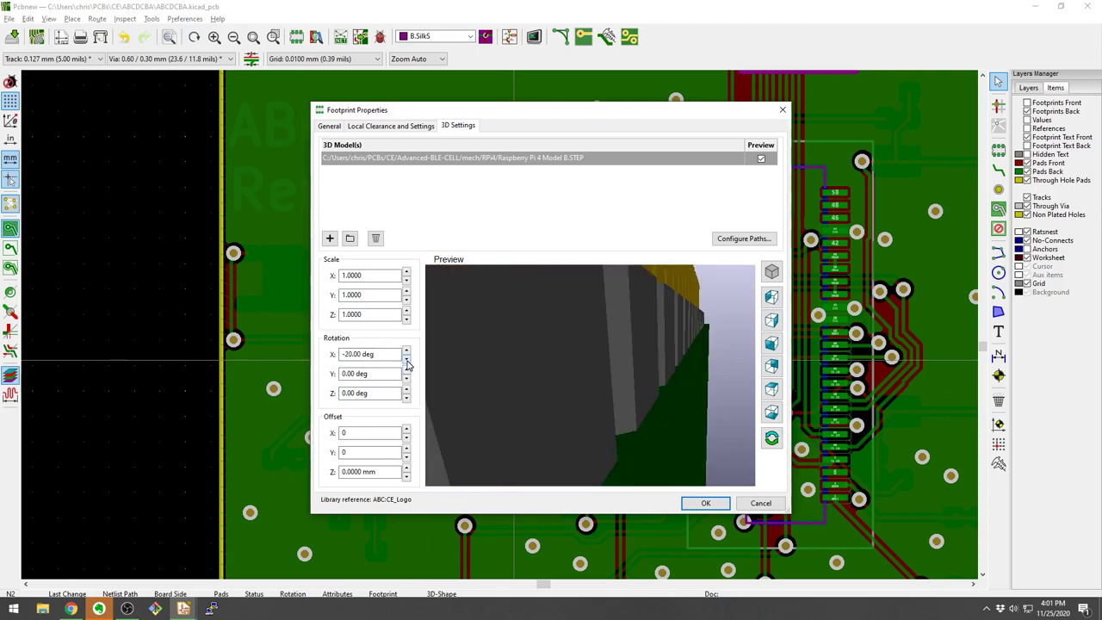
{"action": "left_click", "coordinate": [407, 360]}
{"action": "left_click", "coordinate": [406, 360]}
{"action": "left_click", "coordinate": [406, 360]}
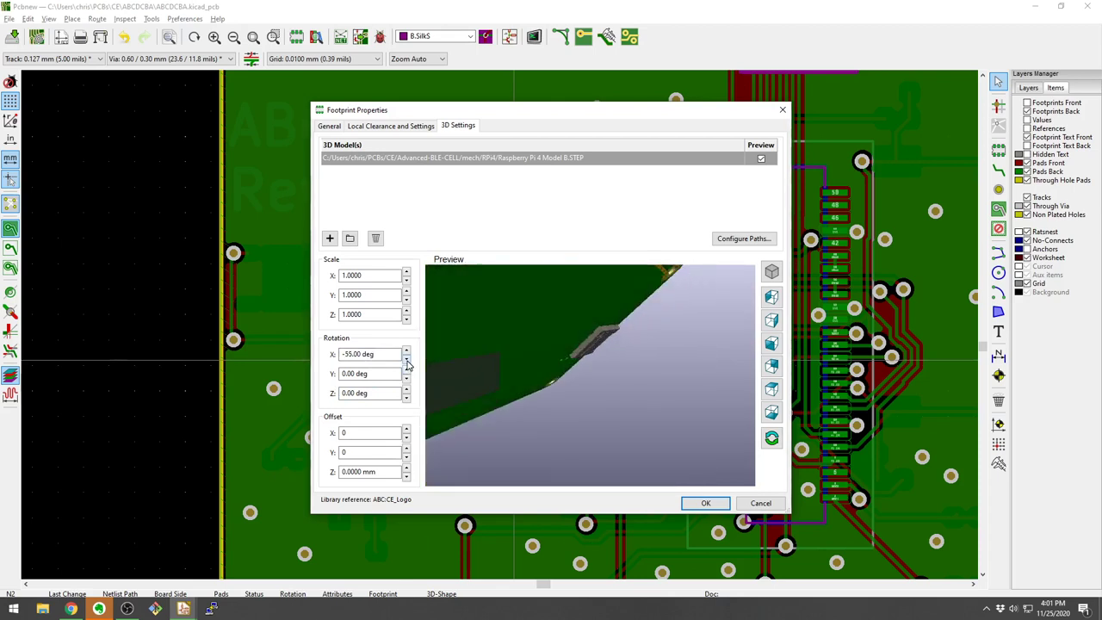
{"action": "left_click", "coordinate": [407, 360]}
{"action": "left_click", "coordinate": [407, 360]}
{"action": "left_click", "coordinate": [407, 360]}
{"action": "left_click", "coordinate": [407, 360]}
{"action": "left_click", "coordinate": [407, 360]}
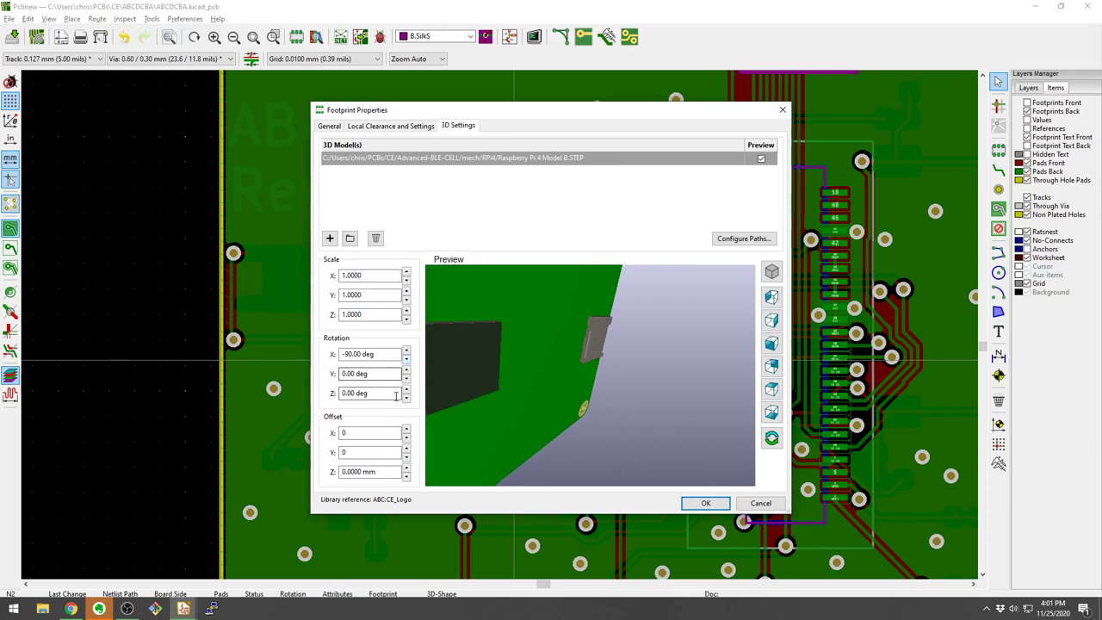
{"action": "left_click_drag", "start_coordinate": [396, 395], "coordinate": [310, 394]}
- Apply the -90° rotation and view it in the 3D Viewer before returning to the layout
{"action": "key", "text": "Return"}
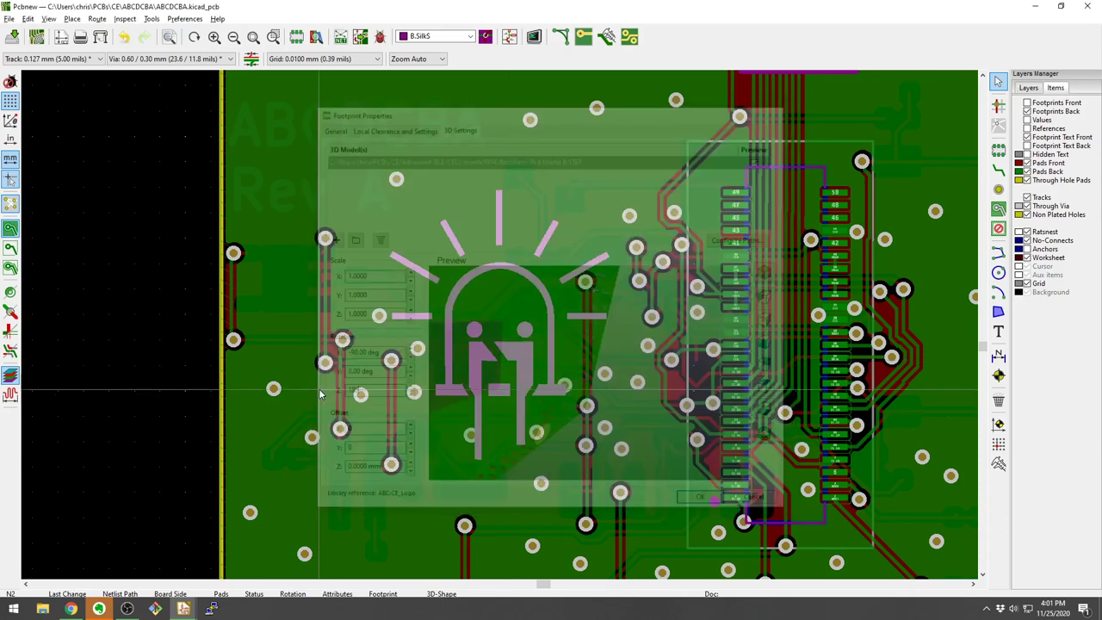
{"action": "key", "text": "alt+Tab"}
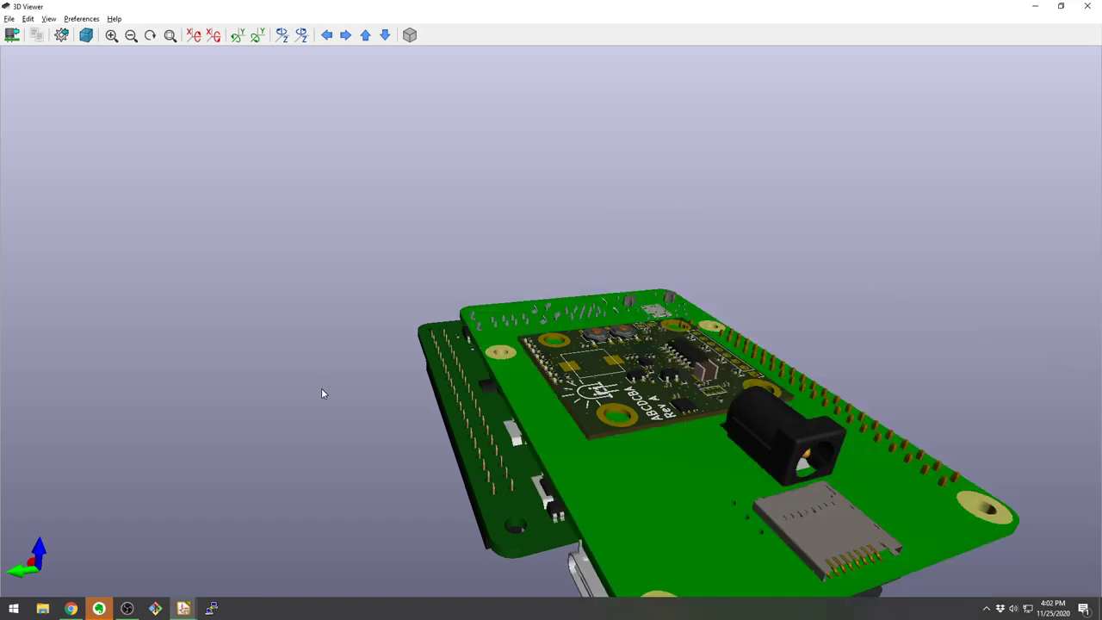
{"action": "key", "text": "alt+Tab"}
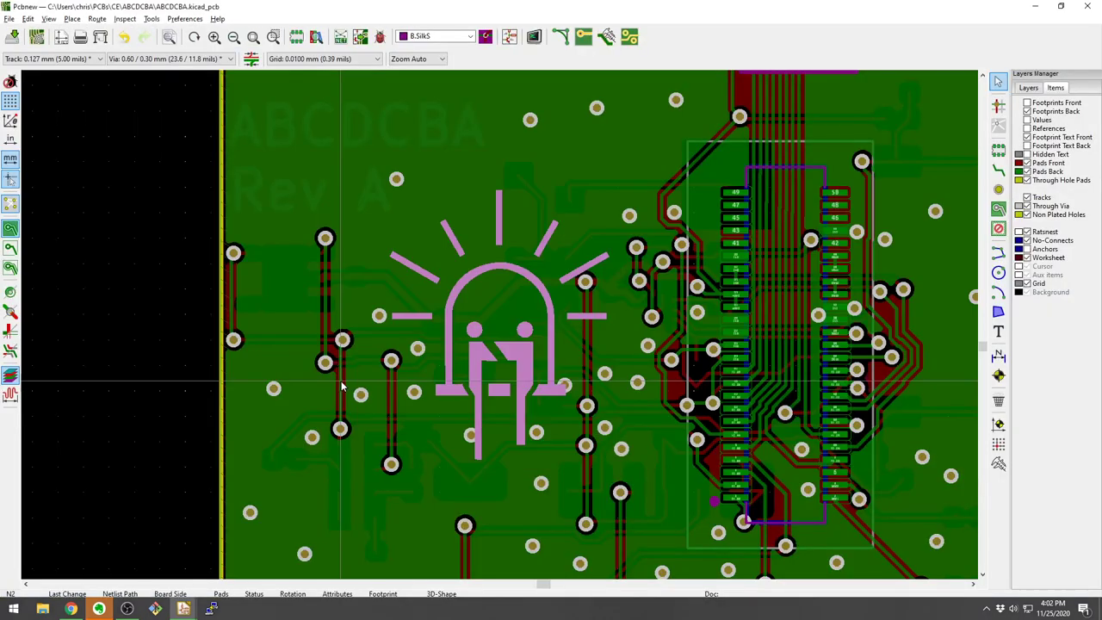
- Set N2's model Rotation X to 90 deg and orbit the 3D view to check the upright Pi
{"action": "double_click", "coordinate": [482, 372]}
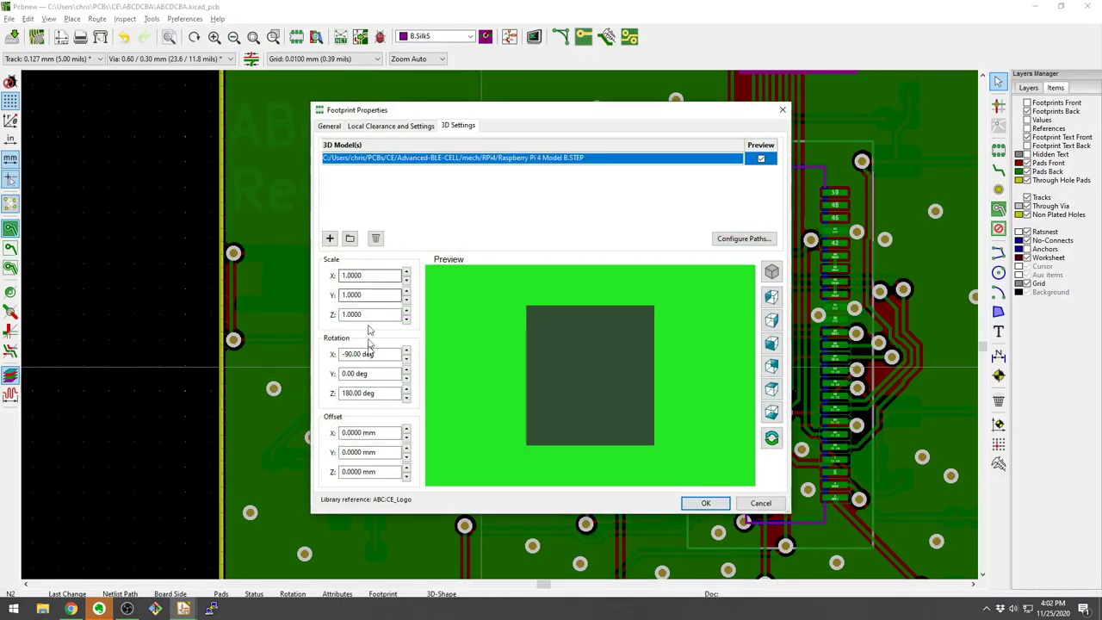
{"action": "key", "text": "Tab"}
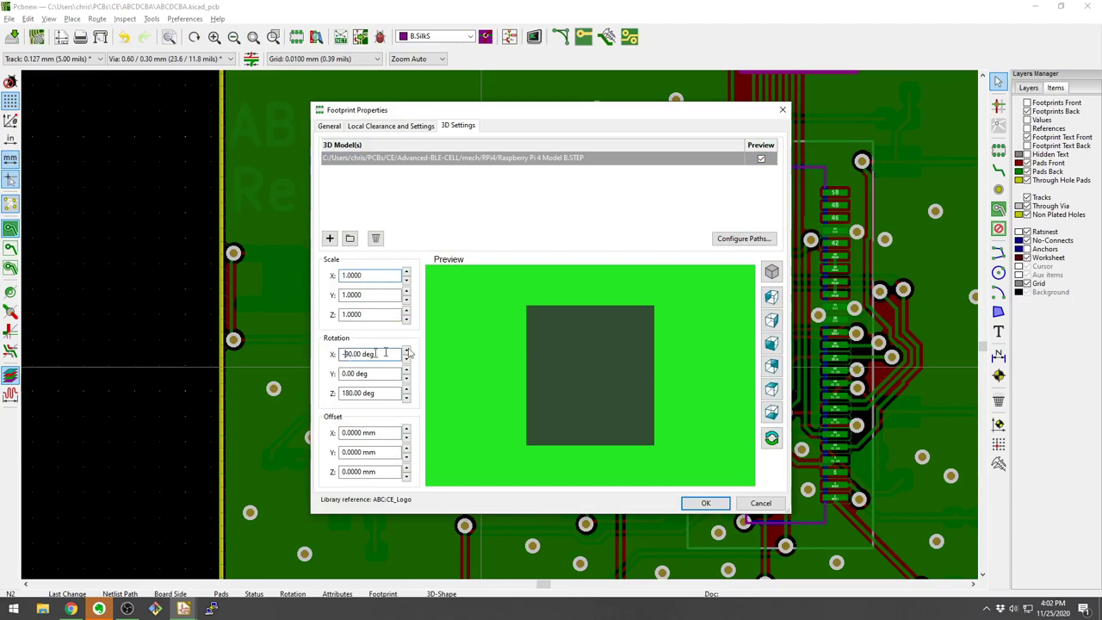
{"action": "key", "text": "Return"}
{"action": "key", "text": "alt+Tab"}
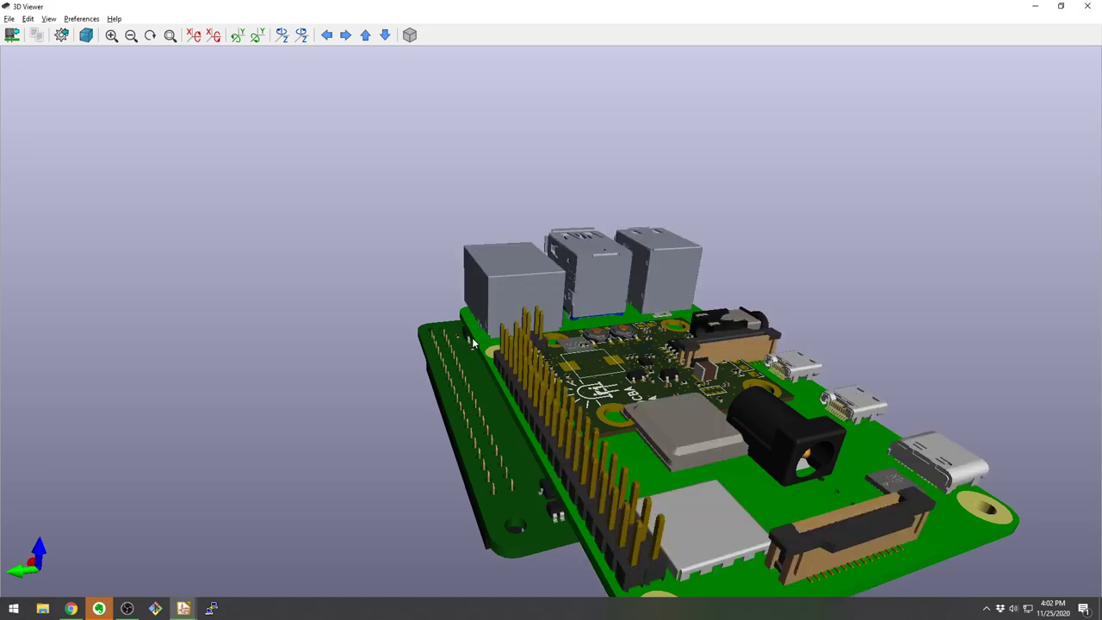
{"action": "left_click_drag", "start_coordinate": [509, 357], "coordinate": [441, 235]}
{"action": "key", "text": "alt+Tab"}
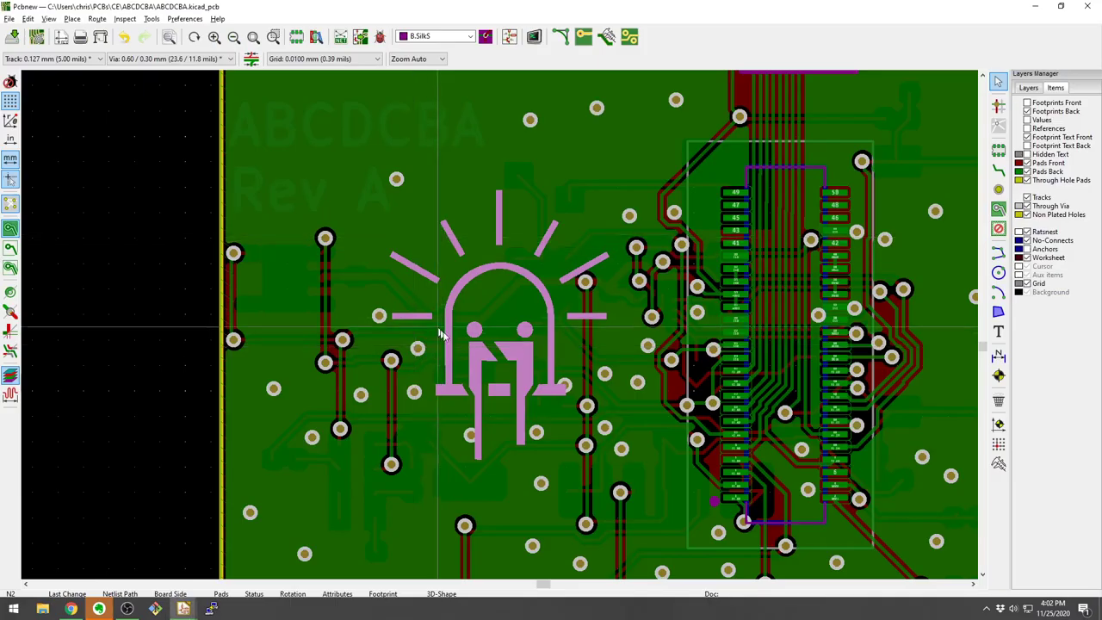
- Raise the Pi model's Z offset to 6 mm and step its X offset to -13.5 mm
{"action": "double_click", "coordinate": [480, 355]}
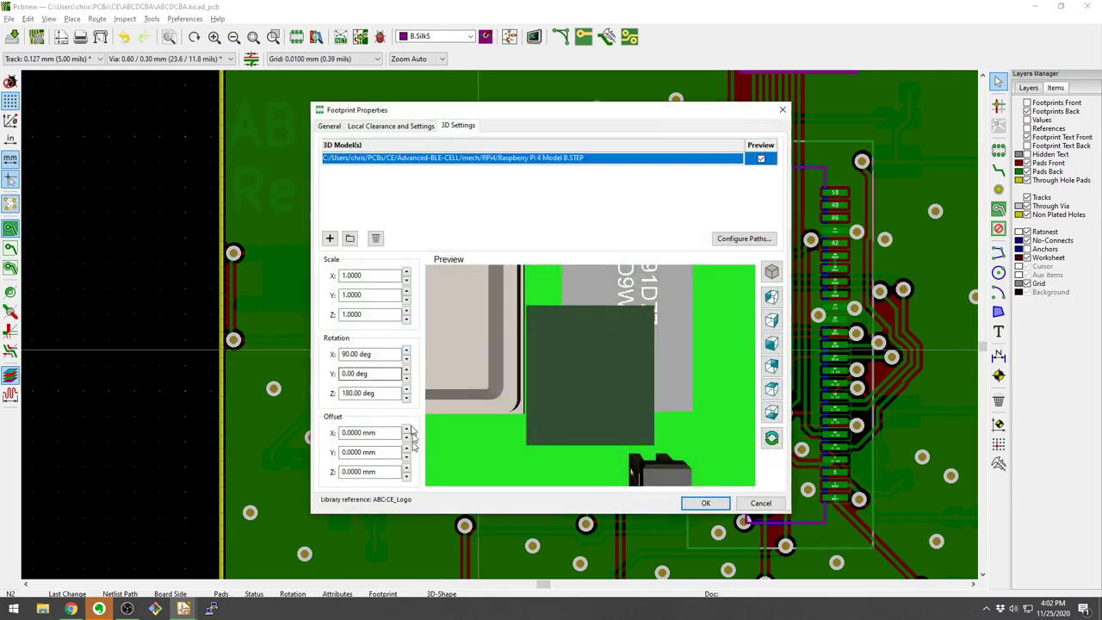
{"action": "scroll", "coordinate": [520, 421], "scroll_direction": "down", "scroll_amount": 3}
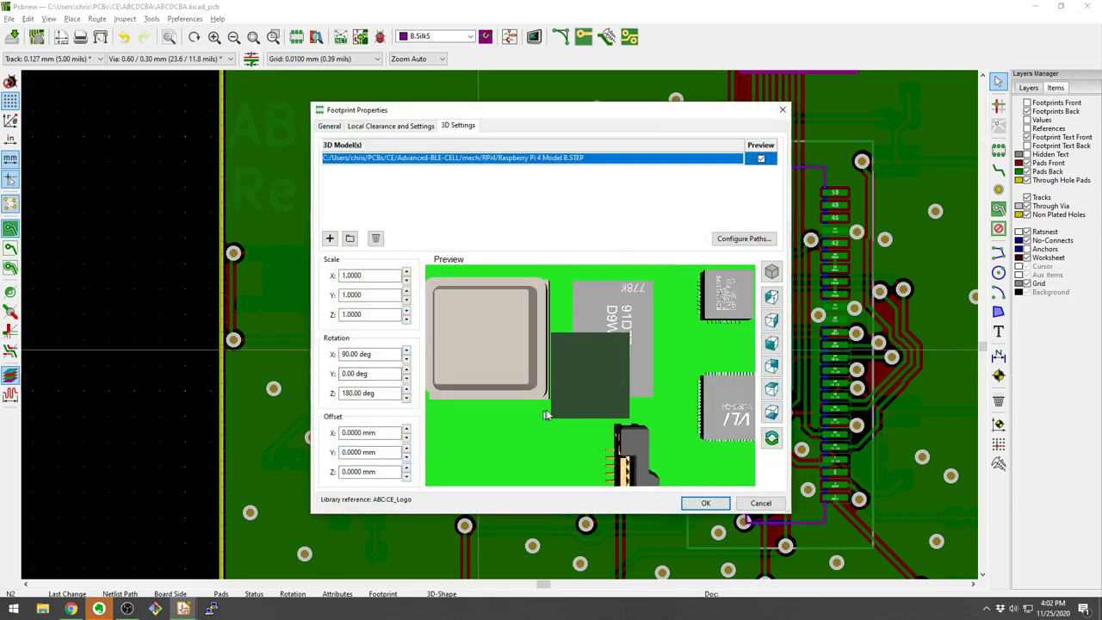
{"action": "left_click_drag", "start_coordinate": [542, 416], "coordinate": [520, 403]}
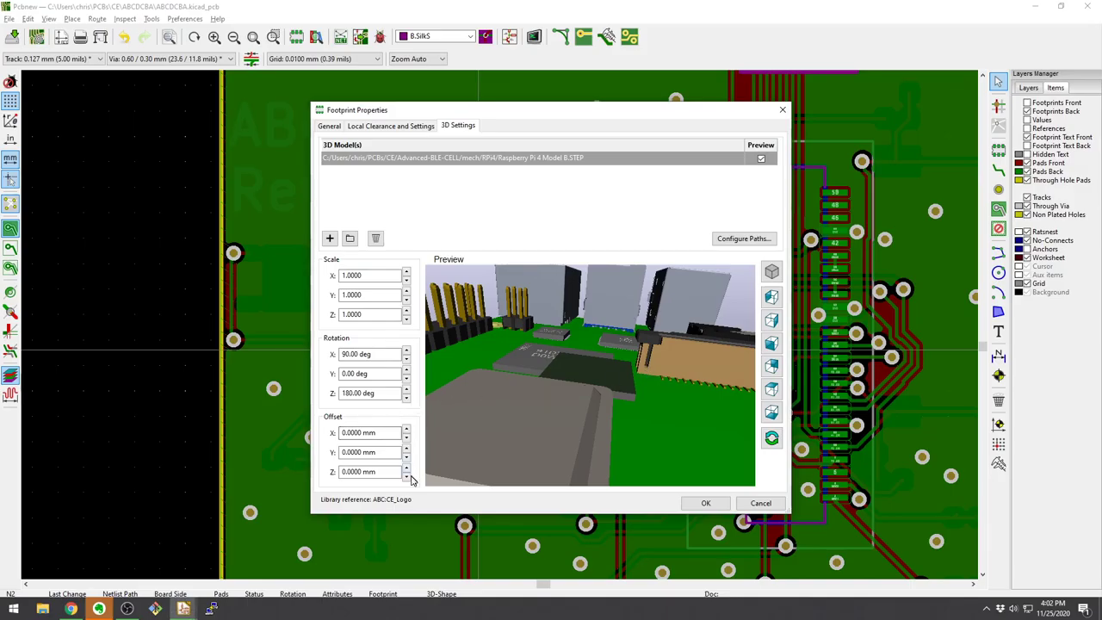
{"action": "left_click", "coordinate": [409, 477]}
{"action": "left_click", "coordinate": [407, 469]}
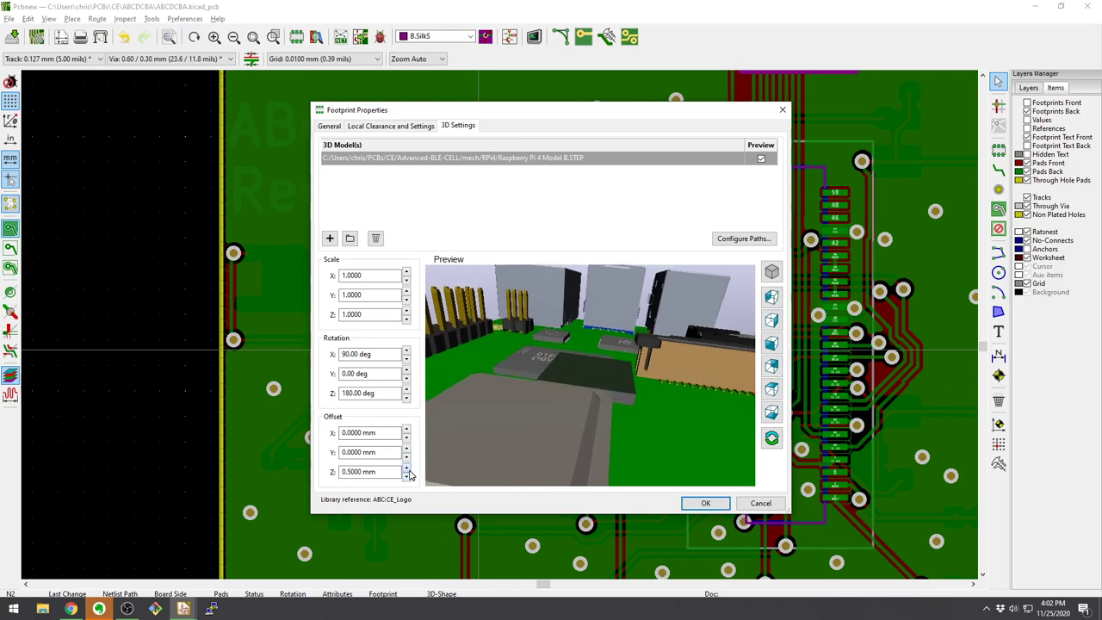
{"action": "left_click", "coordinate": [408, 470]}
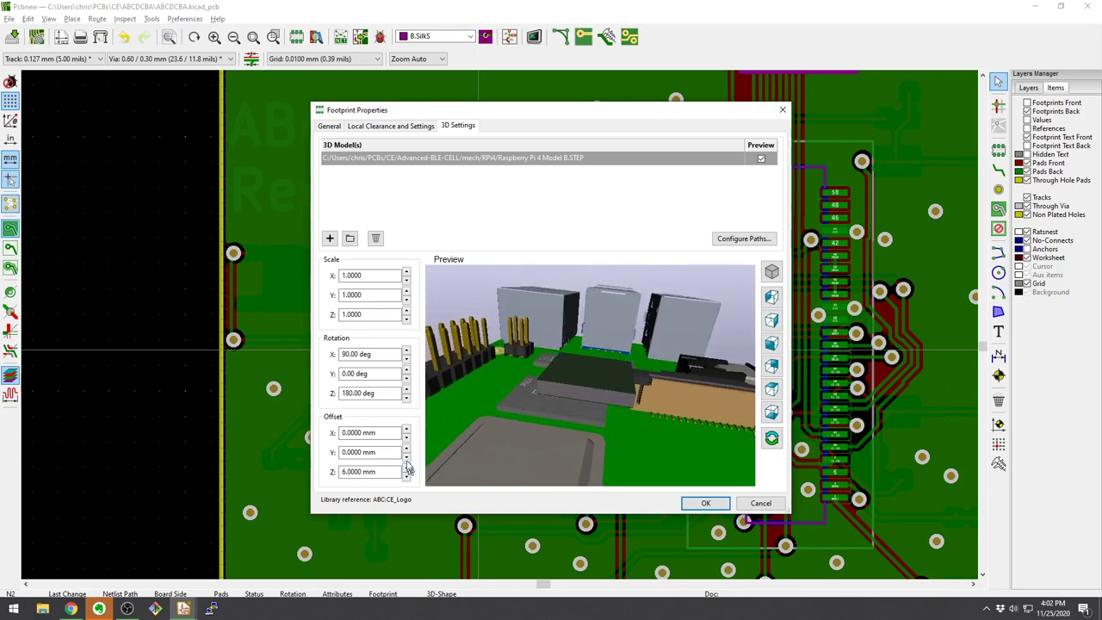
{"action": "left_click", "coordinate": [406, 441]}
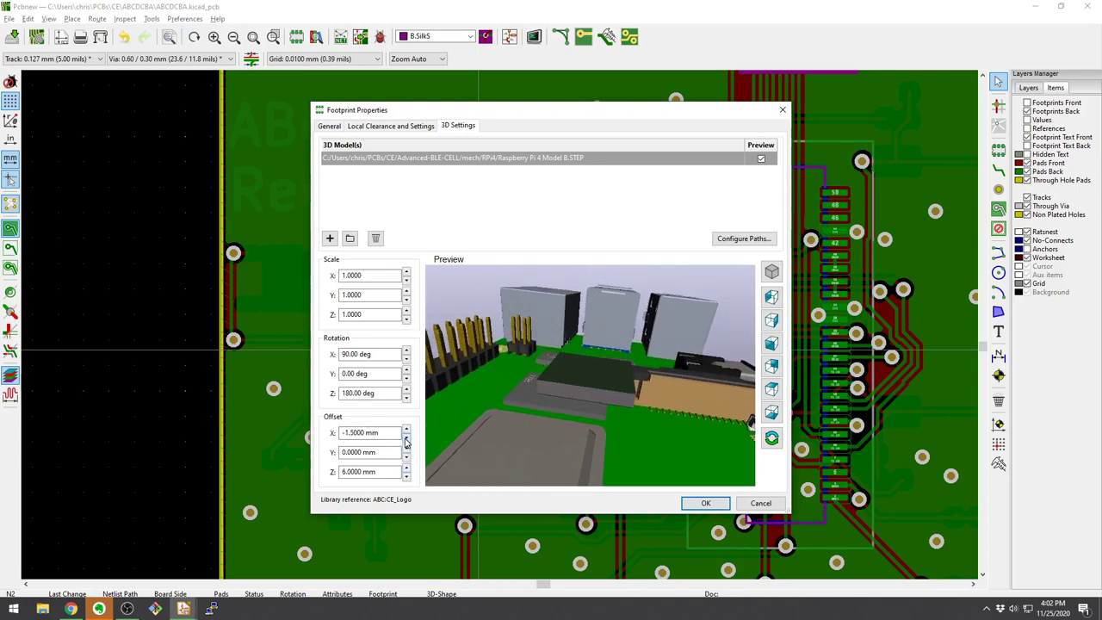
{"action": "left_click", "coordinate": [407, 441]}
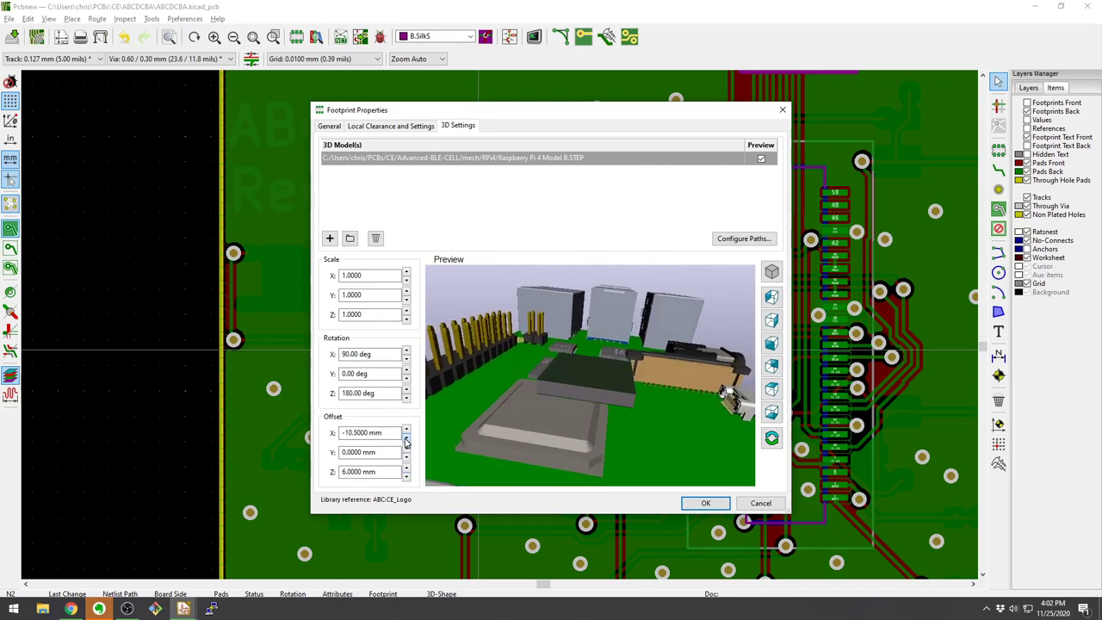
- Apply the offsets and view the board stack edge-on in the 3D Viewer
{"action": "left_click", "coordinate": [706, 504]}
{"action": "key", "text": "alt+Tab"}
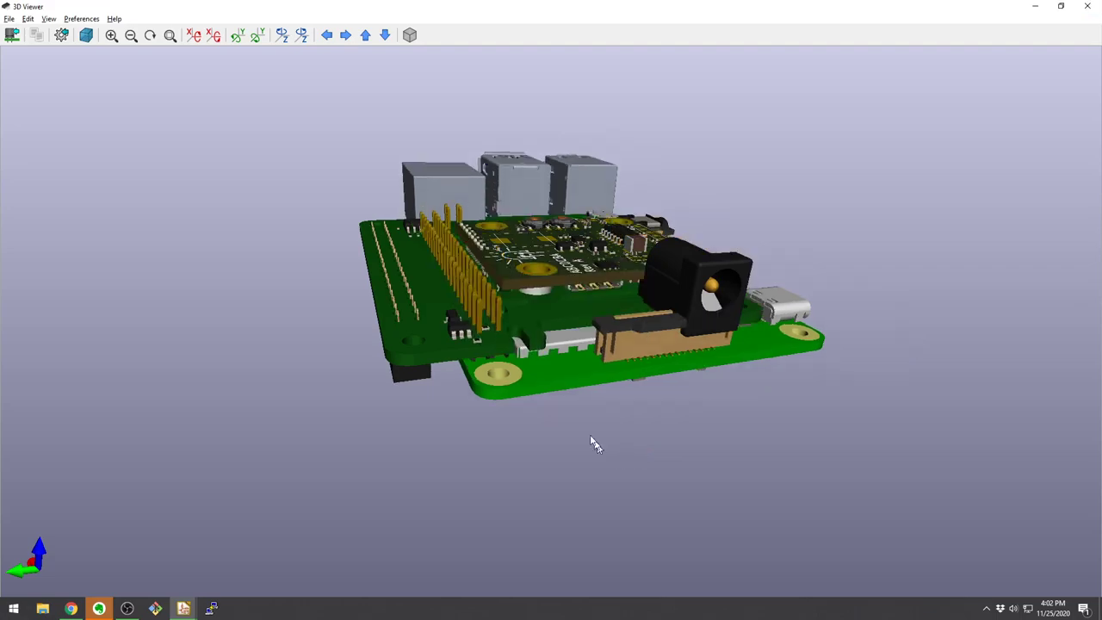
{"action": "left_click_drag", "start_coordinate": [590, 443], "coordinate": [546, 401]}
{"action": "key", "text": "alt+Tab"}
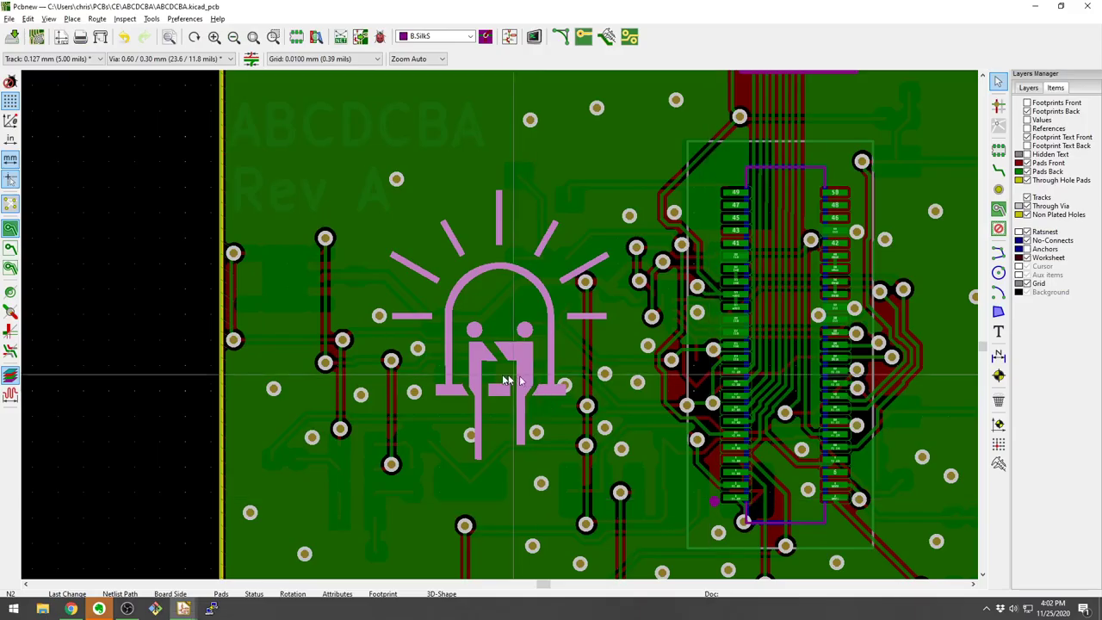
{"action": "key", "text": "alt+Tab"}
{"action": "key", "text": "alt+Tab"}
{"action": "key", "text": "alt+shift+Tab"}
{"action": "key", "text": "alt+shift+Tab"}
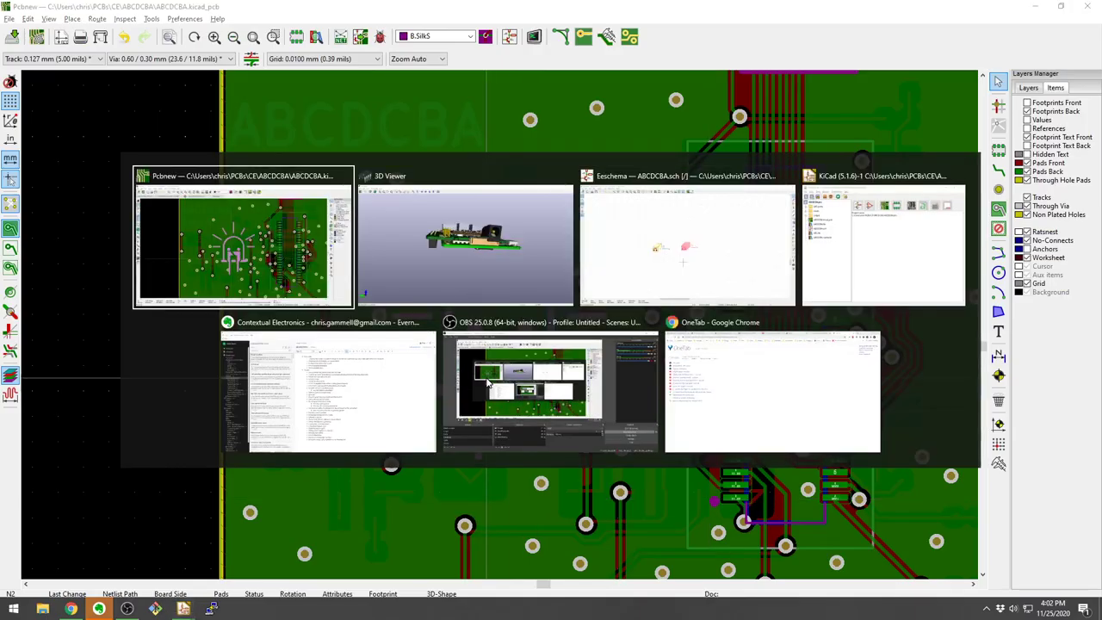
- Raise the Pi model's Z offset to 13 mm and adjust its Y offset to 5.5 mm
{"action": "double_click", "coordinate": [487, 383]}
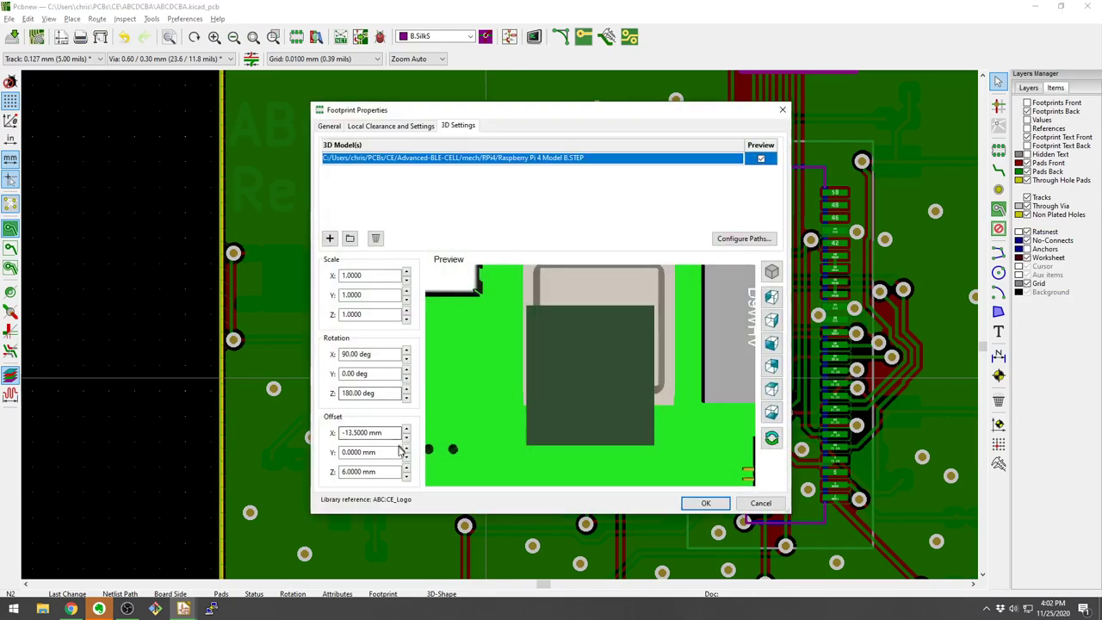
{"action": "left_click", "coordinate": [405, 470]}
{"action": "left_click", "coordinate": [407, 470]}
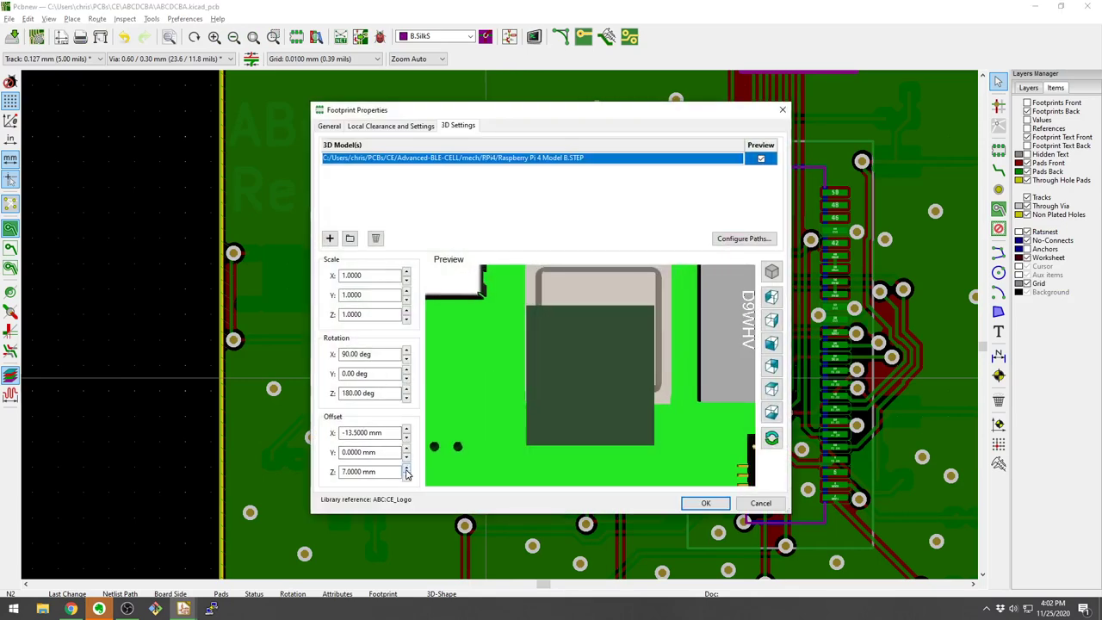
{"action": "left_click", "coordinate": [407, 469]}
{"action": "left_click", "coordinate": [407, 469]}
{"action": "left_click", "coordinate": [406, 470]}
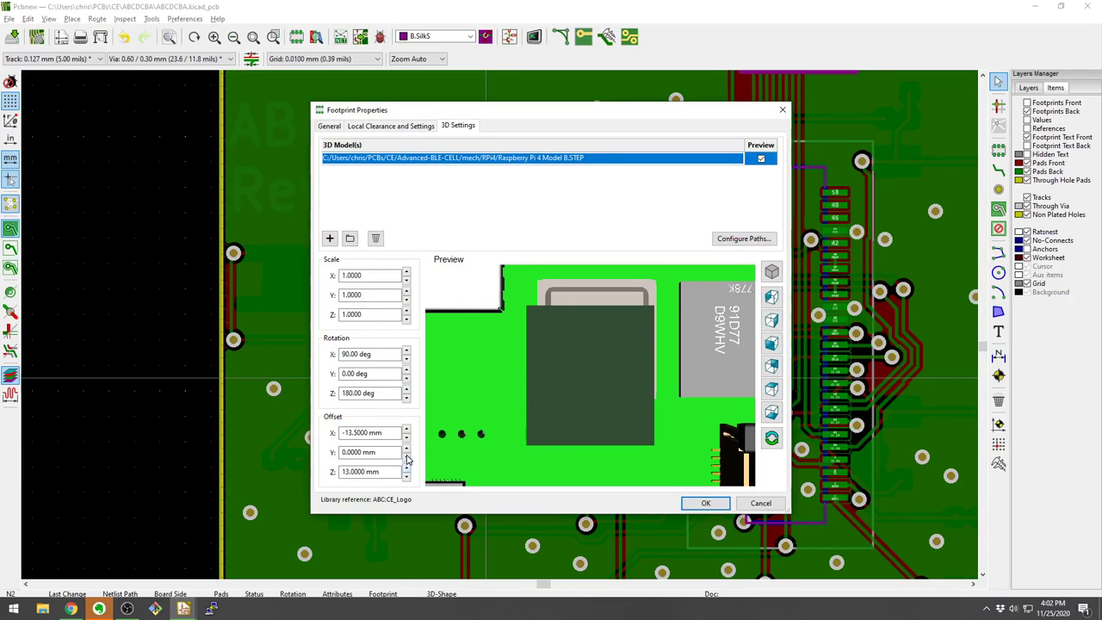
{"action": "left_click_drag", "start_coordinate": [483, 413], "coordinate": [527, 358]}
{"action": "left_click", "coordinate": [406, 456]}
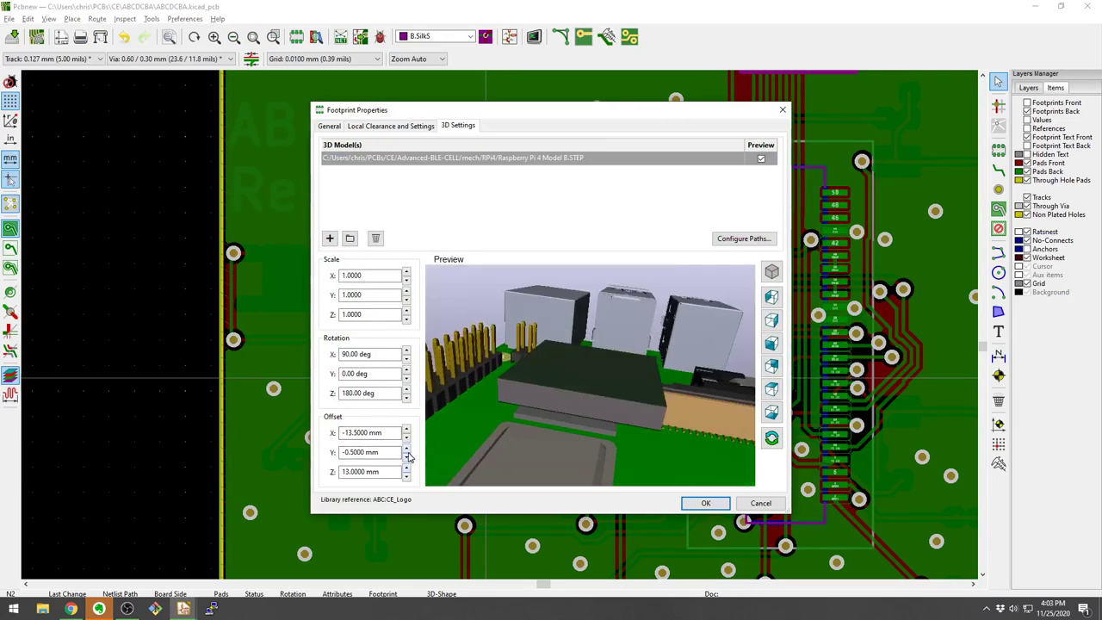
{"action": "scroll", "coordinate": [409, 457], "scroll_direction": "up", "scroll_amount": 12}
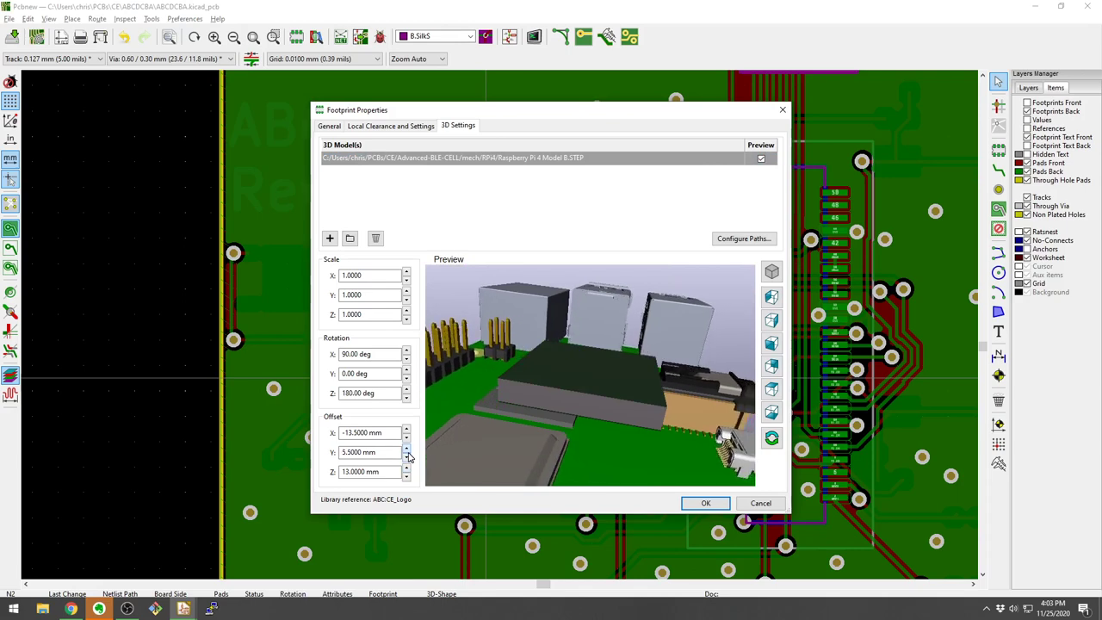
- Apply the offsets and orbit the 3D stack to check alignment and underside
{"action": "left_click", "coordinate": [705, 503]}
{"action": "key", "text": "alt+3"}
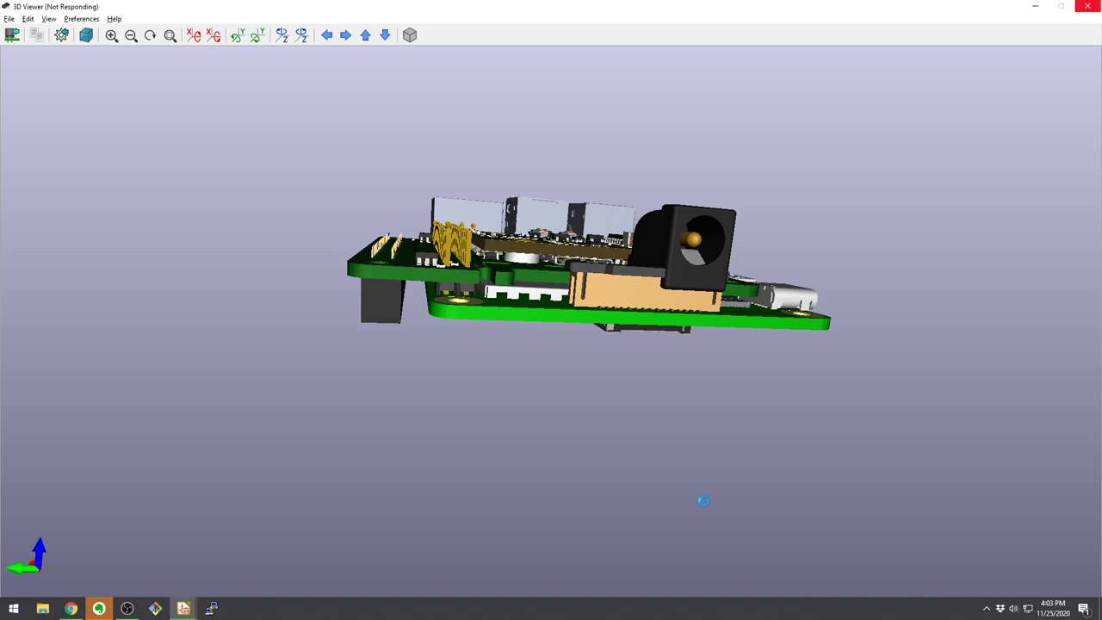
{"action": "left_click_drag", "start_coordinate": [704, 507], "coordinate": [941, 357]}
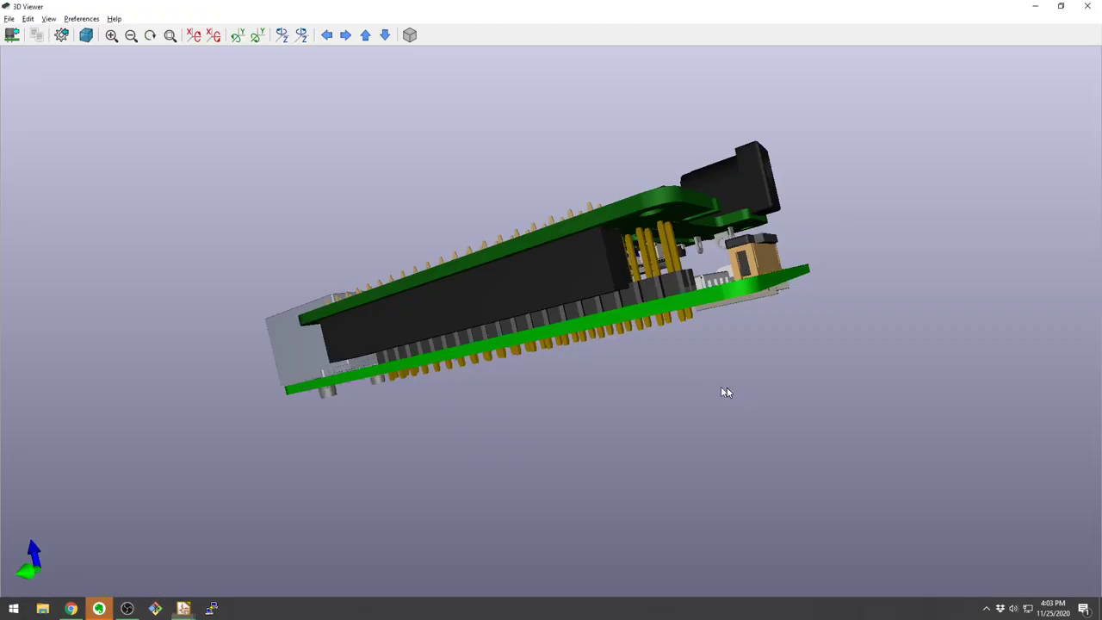
{"action": "scroll", "coordinate": [582, 307], "scroll_direction": "up", "scroll_amount": 3}
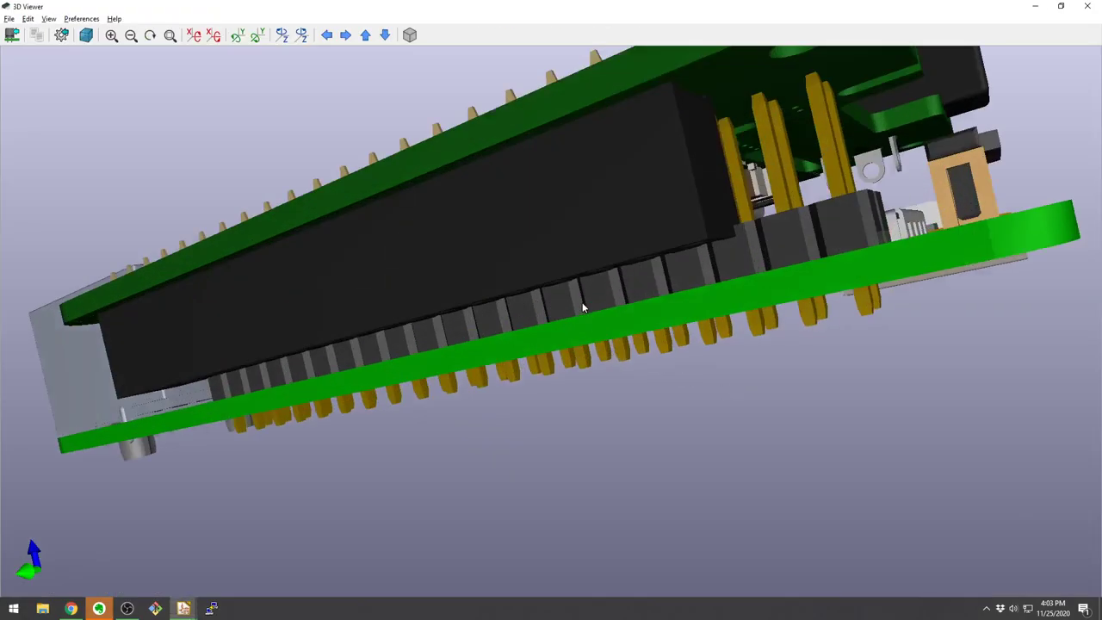
{"action": "left_click_drag", "start_coordinate": [582, 307], "coordinate": [467, 338]}
- Set the Pi model's offsets to Z 13.5, X -16.5 and Y 6.5 mm
{"action": "key", "text": "alt+Tab"}
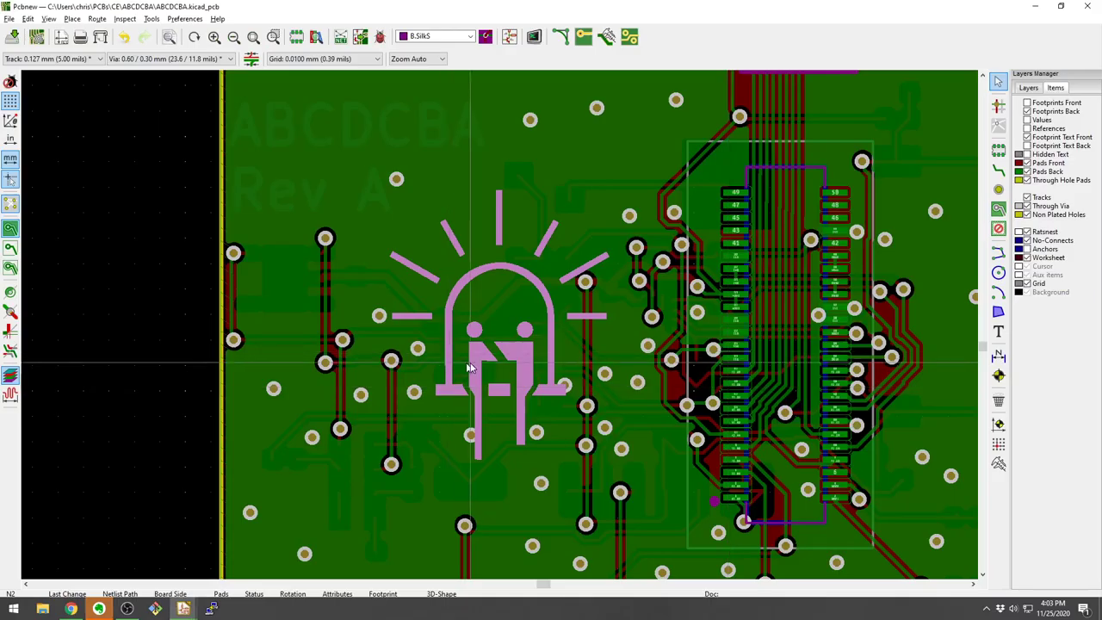
{"action": "double_click", "coordinate": [470, 368]}
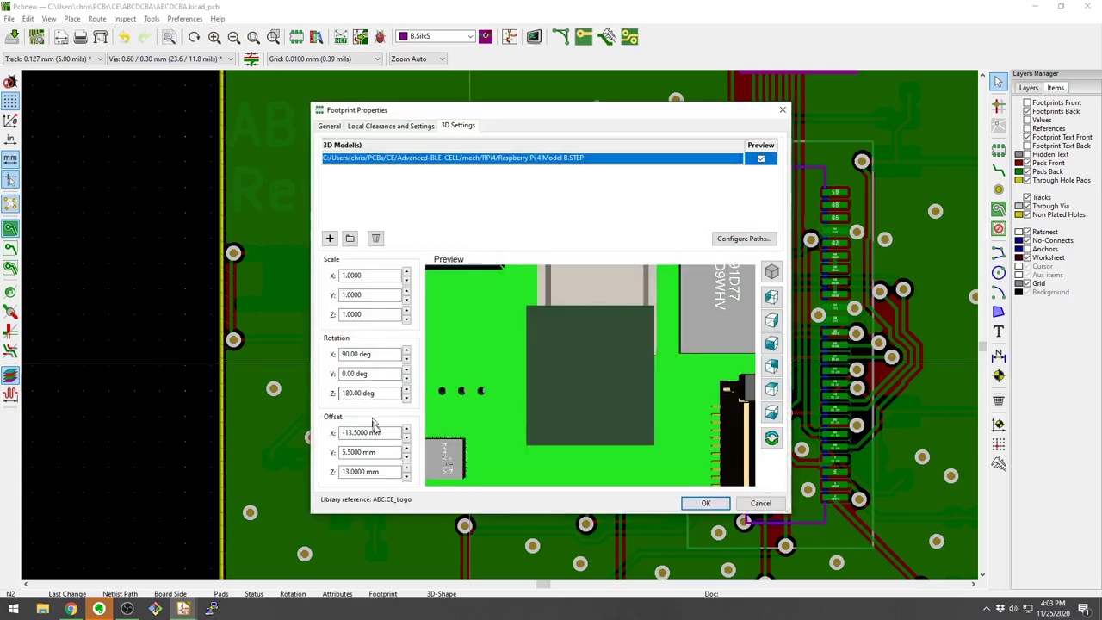
{"action": "left_click", "coordinate": [407, 469]}
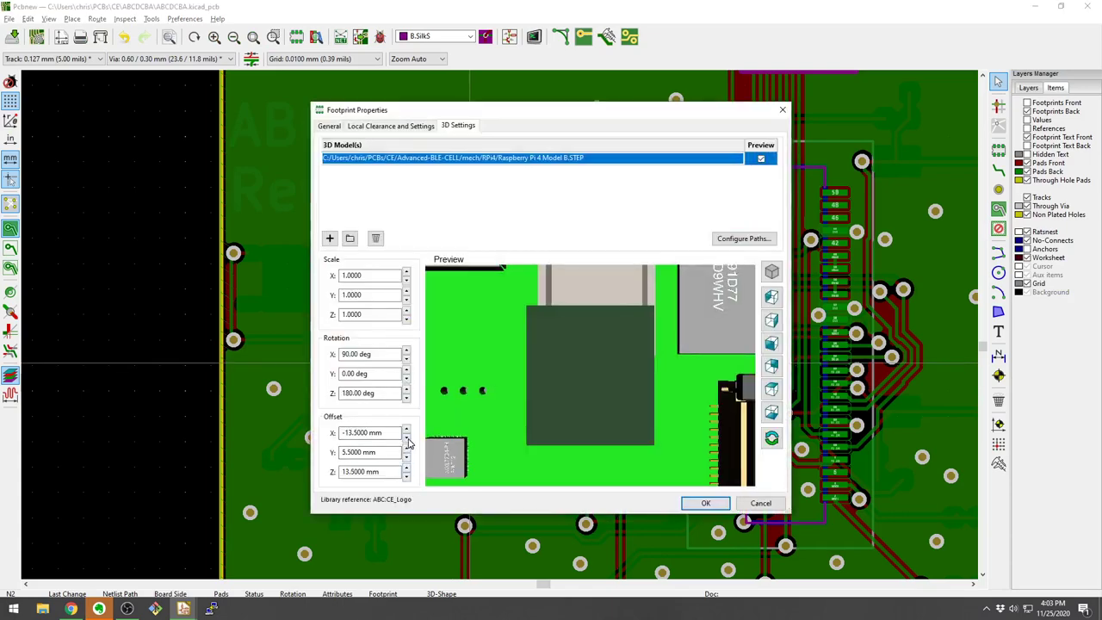
{"action": "left_click", "coordinate": [407, 430]}
{"action": "left_click", "coordinate": [408, 429]}
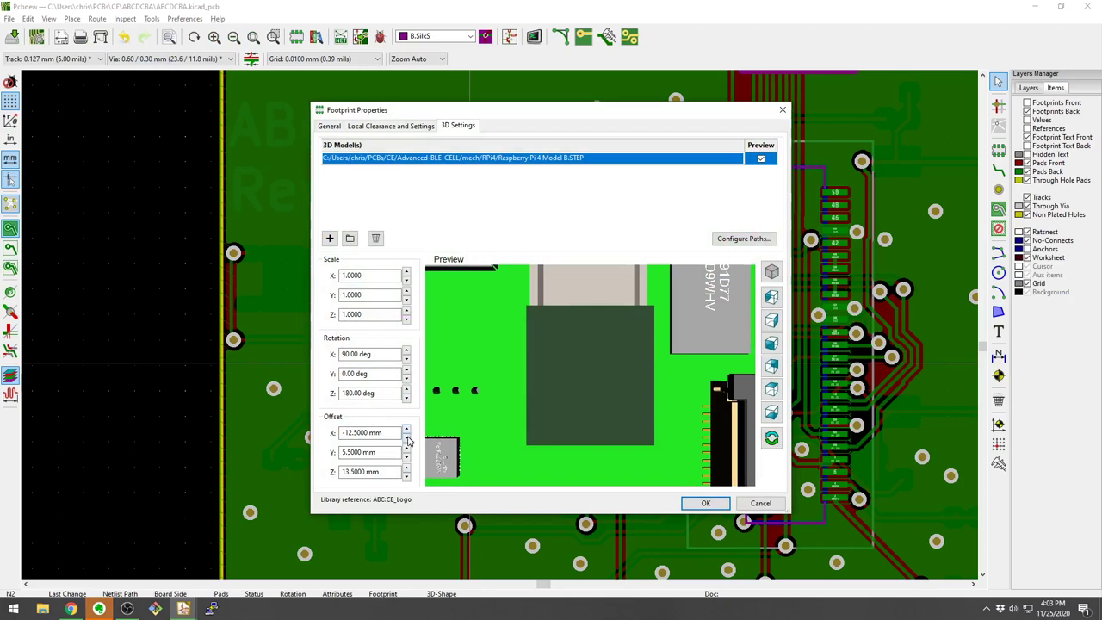
{"action": "left_click", "coordinate": [408, 438]}
{"action": "left_click", "coordinate": [408, 437]}
{"action": "left_click", "coordinate": [407, 437]}
{"action": "left_click", "coordinate": [407, 437]}
{"action": "left_click", "coordinate": [408, 438]}
{"action": "left_click", "coordinate": [408, 437]}
{"action": "left_click", "coordinate": [407, 438]}
{"action": "left_click", "coordinate": [408, 438]}
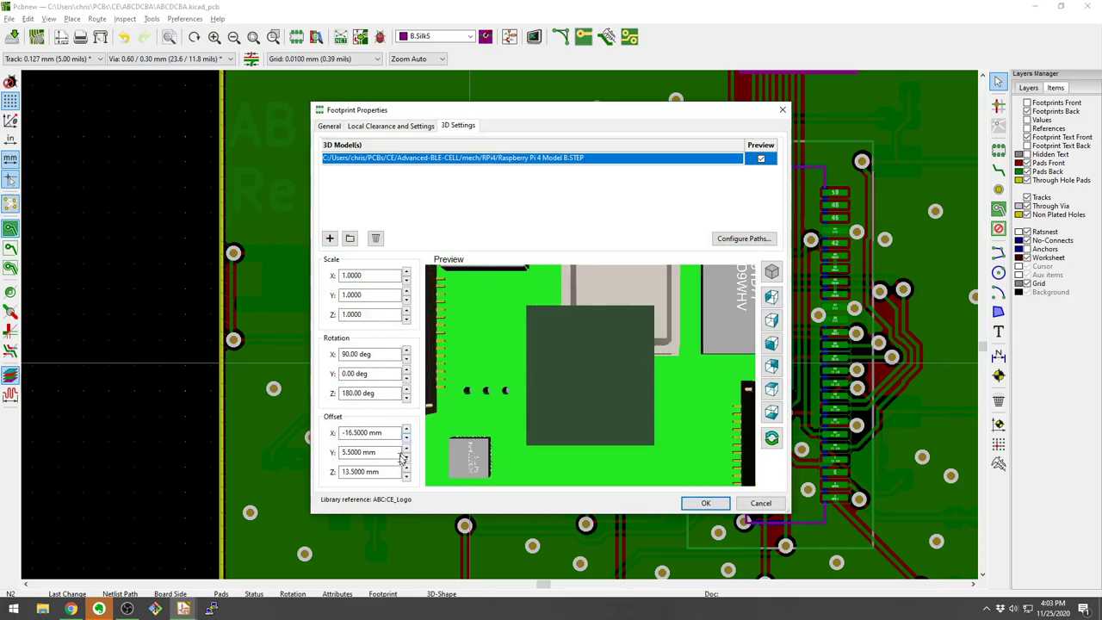
{"action": "left_click", "coordinate": [407, 449]}
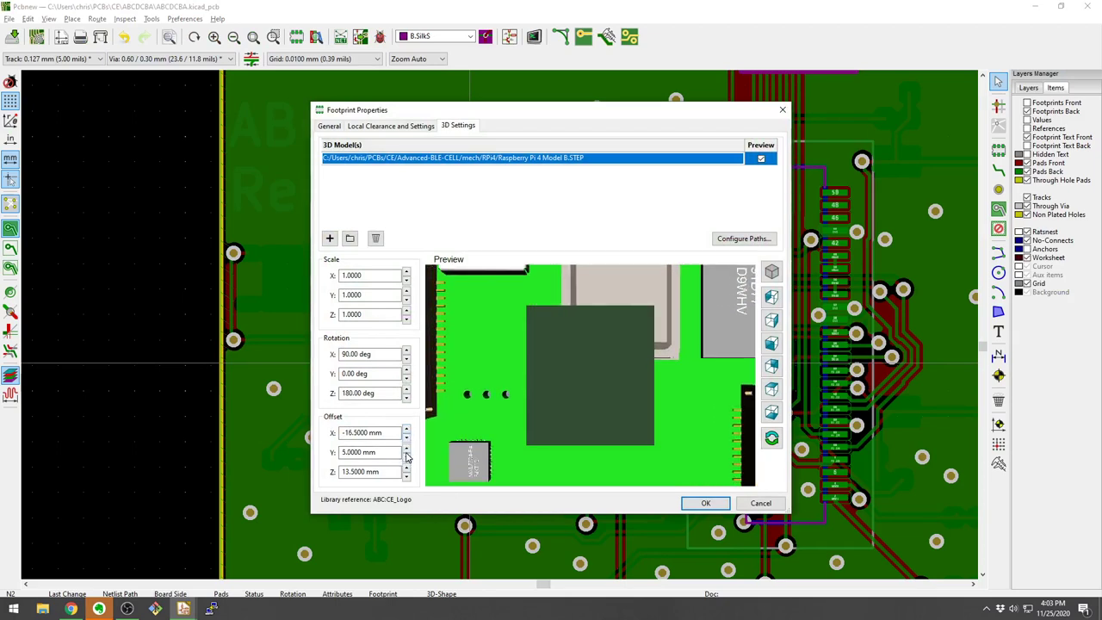
{"action": "left_click", "coordinate": [406, 449]}
- Apply the offsets and orbit the 3D view to check the Pi alignment
{"action": "left_click", "coordinate": [702, 502]}
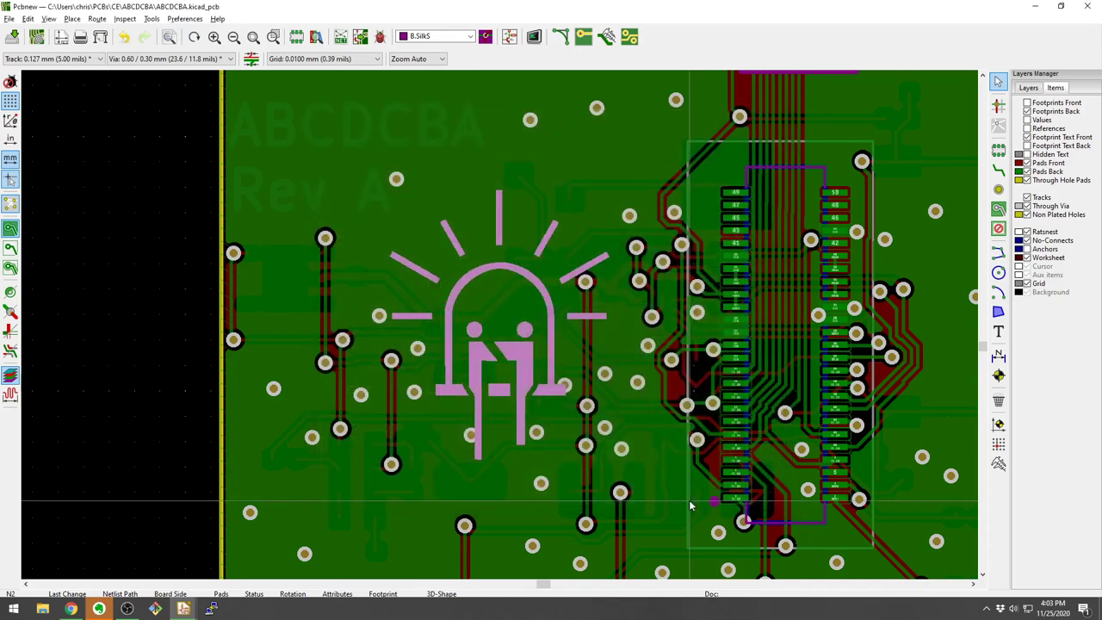
{"action": "key", "text": "alt+3"}
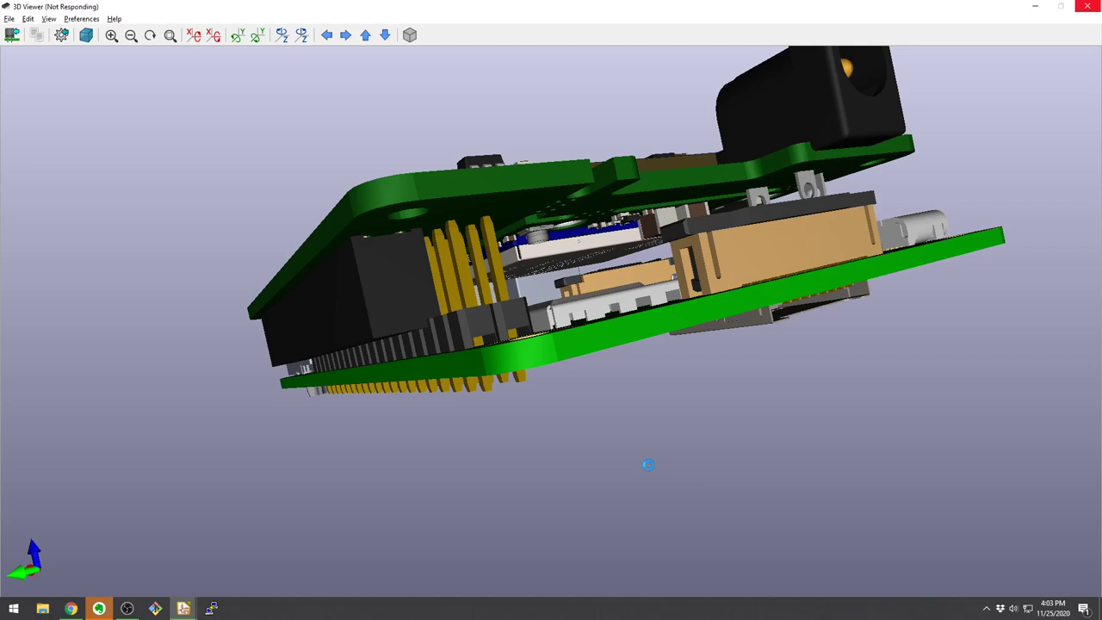
{"action": "left_click_drag", "start_coordinate": [654, 462], "coordinate": [378, 407]}
{"action": "key", "text": "alt+Tab"}
- Step the Pi model's X offset to -18 mm and Y offset to 10 mm
{"action": "double_click", "coordinate": [484, 383]}
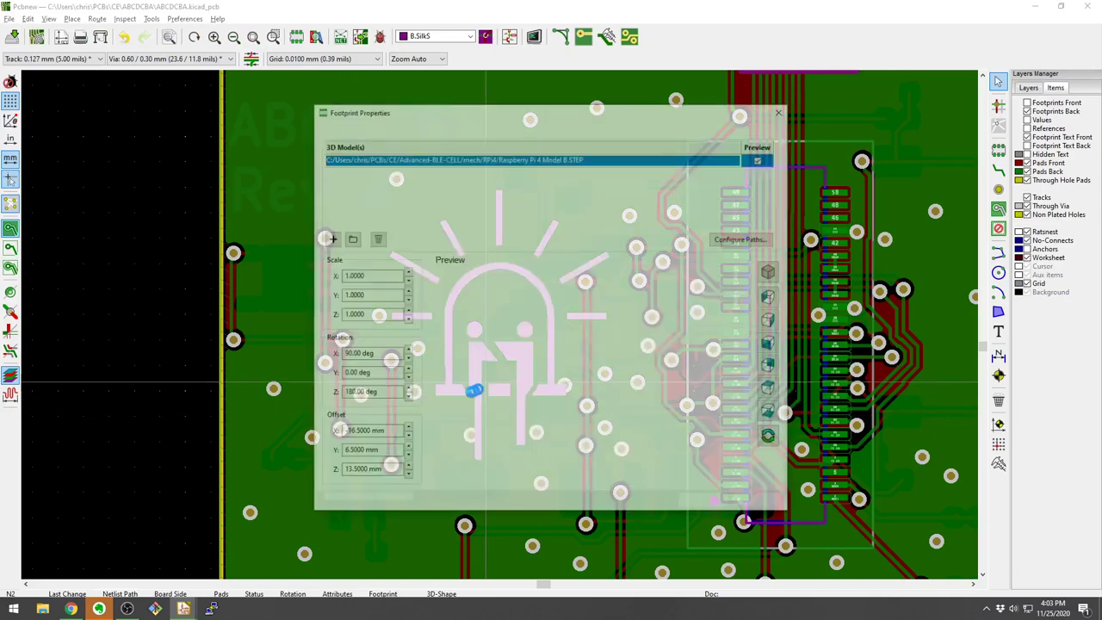
{"action": "left_click", "coordinate": [407, 438]}
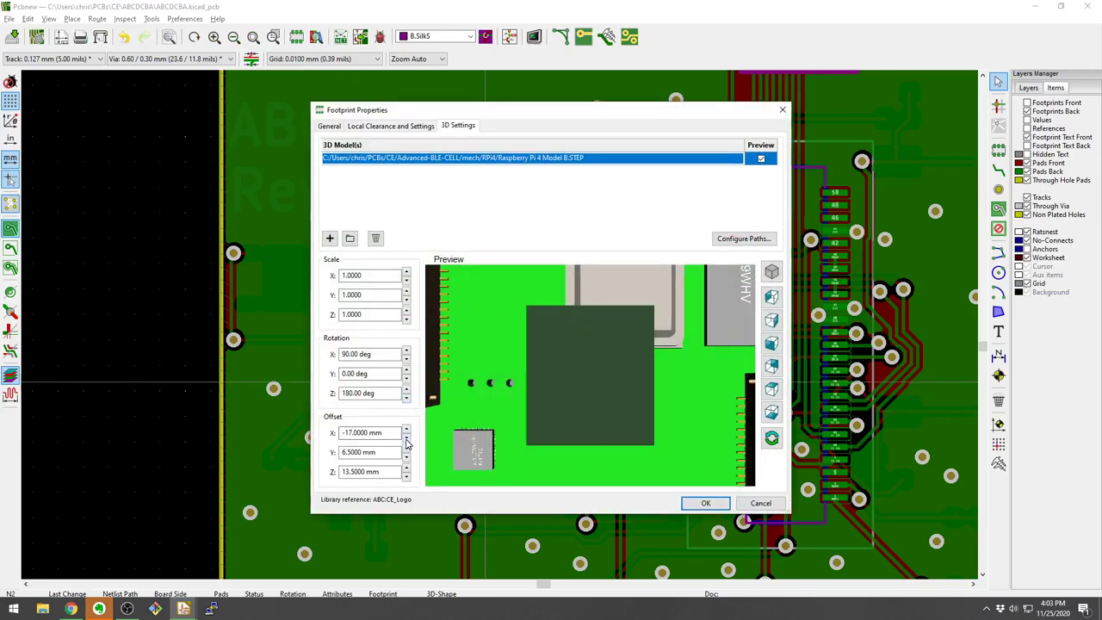
{"action": "left_click", "coordinate": [407, 437]}
{"action": "left_click", "coordinate": [407, 438]}
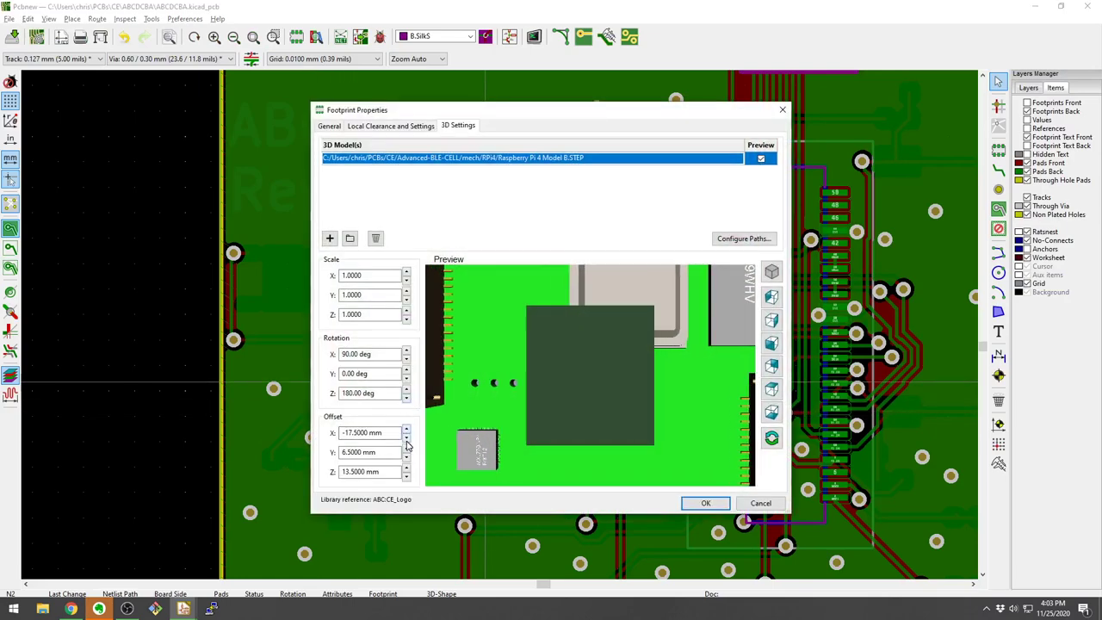
{"action": "left_click", "coordinate": [407, 456]}
{"action": "left_click", "coordinate": [407, 456]}
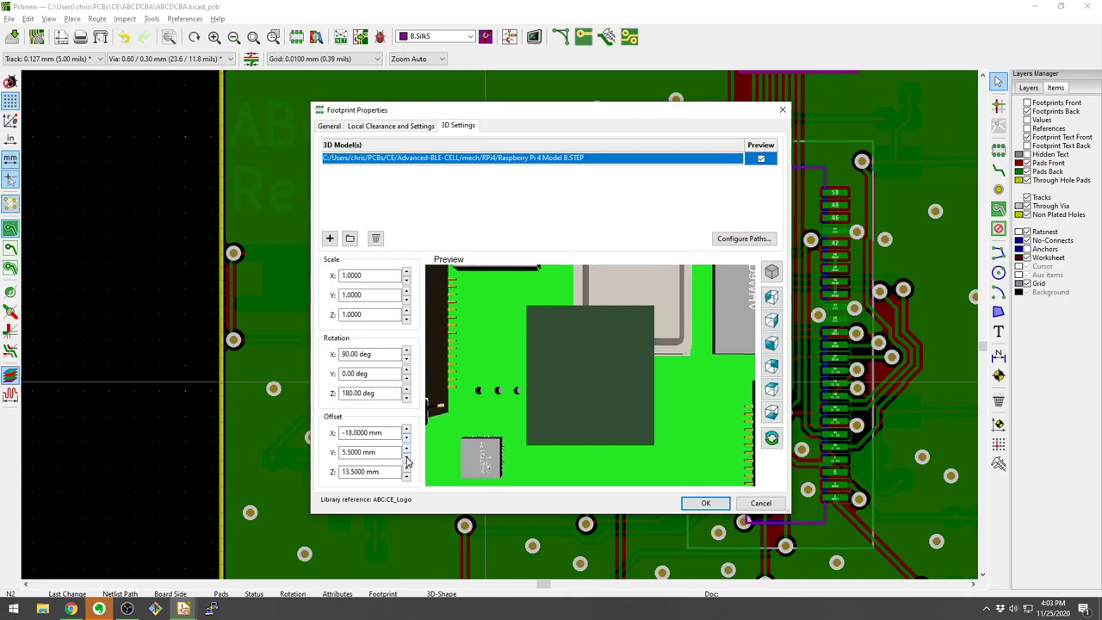
{"action": "left_click", "coordinate": [406, 456]}
{"action": "left_click", "coordinate": [407, 456]}
{"action": "left_click", "coordinate": [407, 450]}
{"action": "left_click", "coordinate": [406, 450]}
{"action": "left_click", "coordinate": [406, 449]}
{"action": "left_click", "coordinate": [406, 450]}
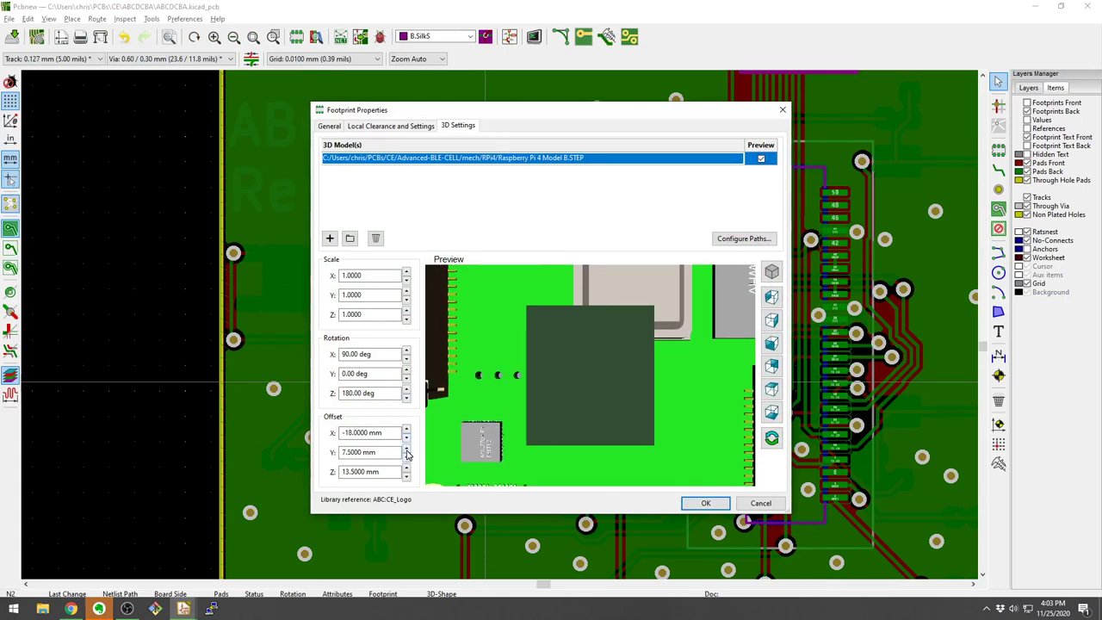
{"action": "left_click", "coordinate": [406, 450]}
{"action": "left_click", "coordinate": [407, 449]}
{"action": "left_click", "coordinate": [407, 450]}
{"action": "left_click", "coordinate": [406, 449]}
{"action": "left_click", "coordinate": [406, 453]}
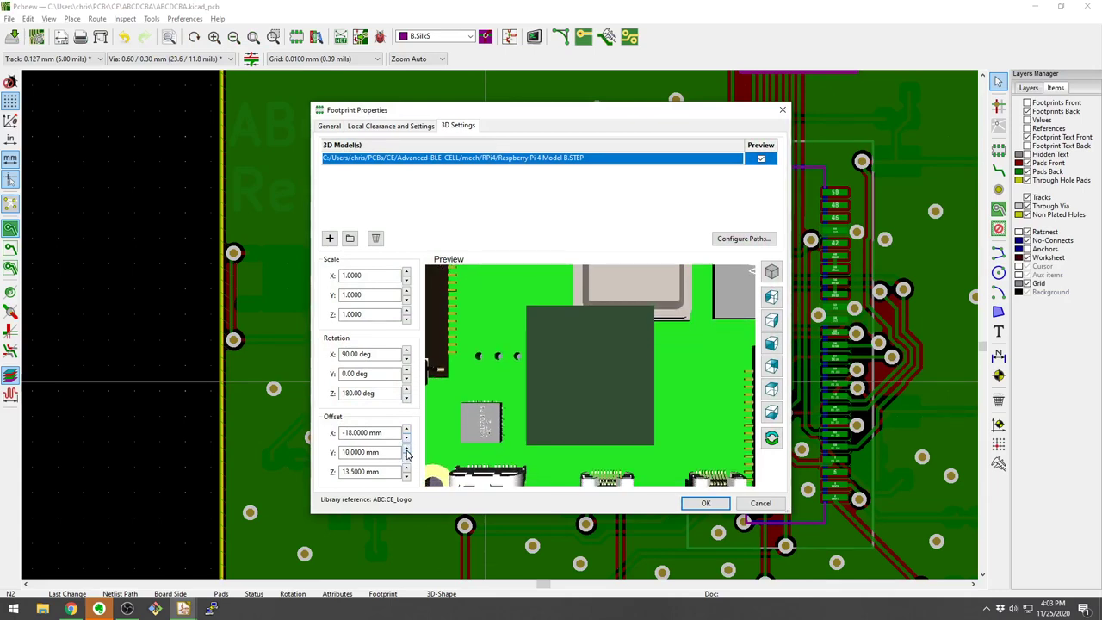
- Apply the offset and orbit the 3D view to inspect the board stacking
{"action": "left_click", "coordinate": [706, 503]}
{"action": "key", "text": "alt+3"}
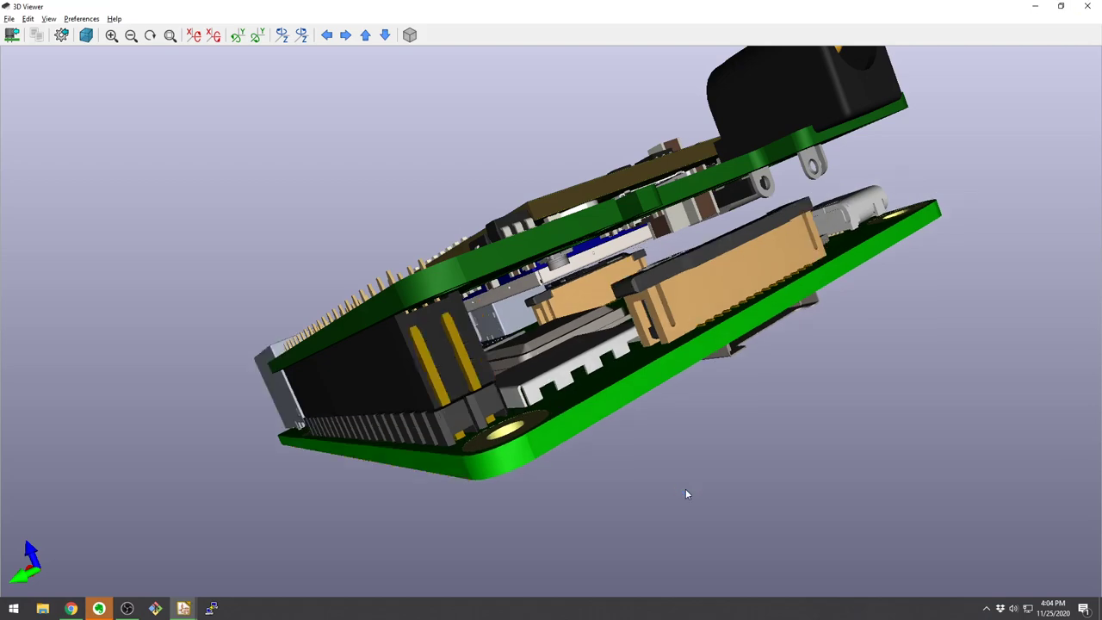
{"action": "left_click_drag", "start_coordinate": [547, 475], "coordinate": [773, 285]}
{"action": "key", "text": "alt+Tab"}
{"action": "key", "text": "alt+Tab"}
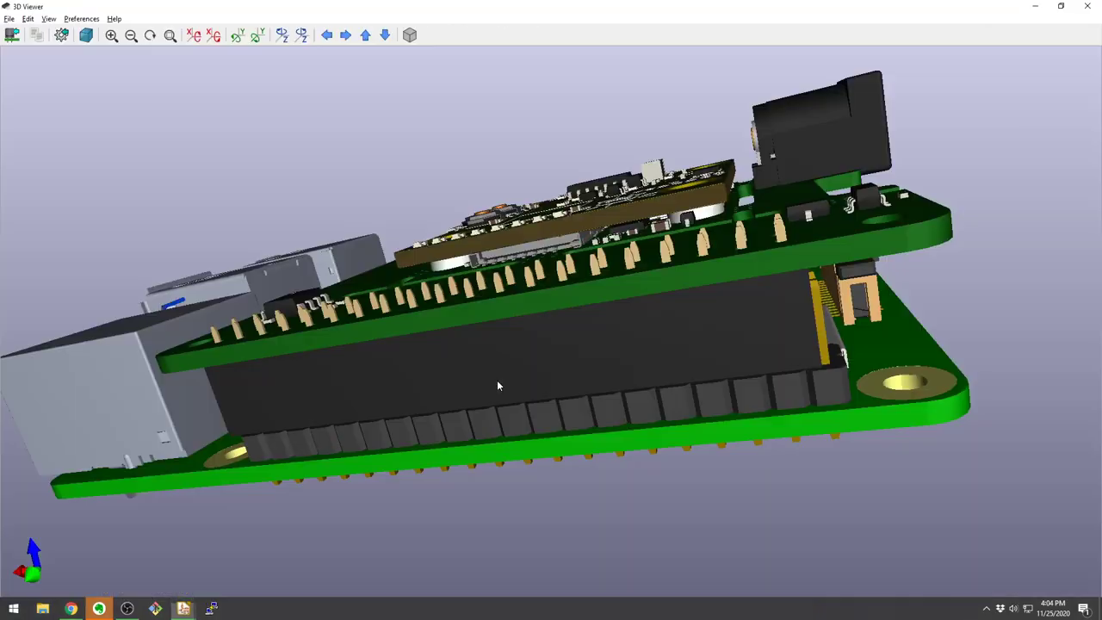
{"action": "key", "text": "alt+Tab"}
{"action": "key", "text": "alt+Tab"}
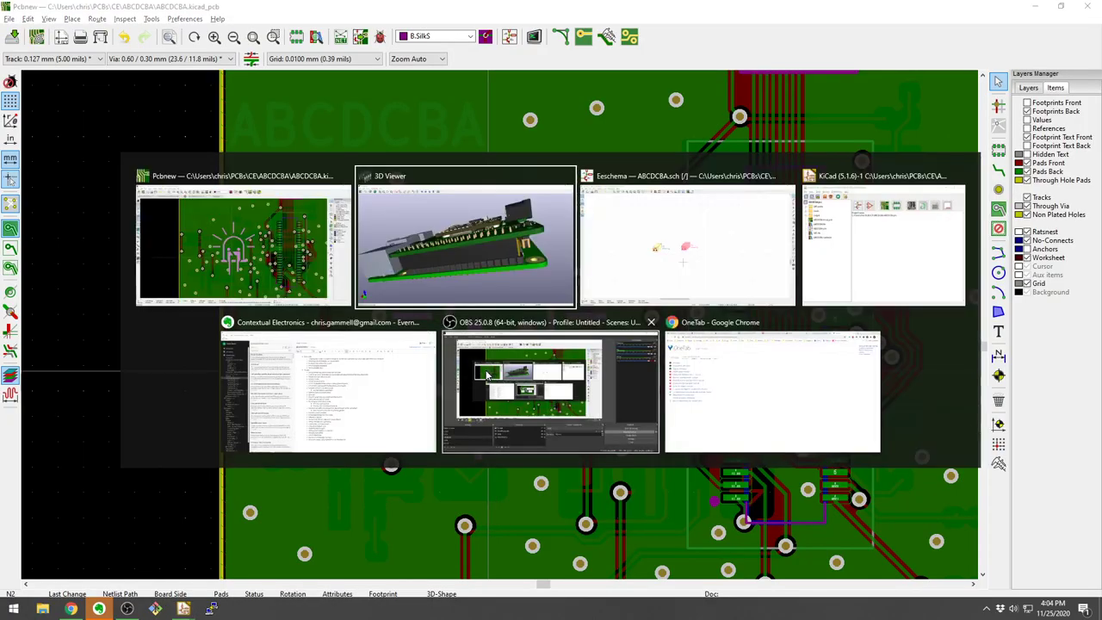
{"action": "key", "text": "alt+Tab"}
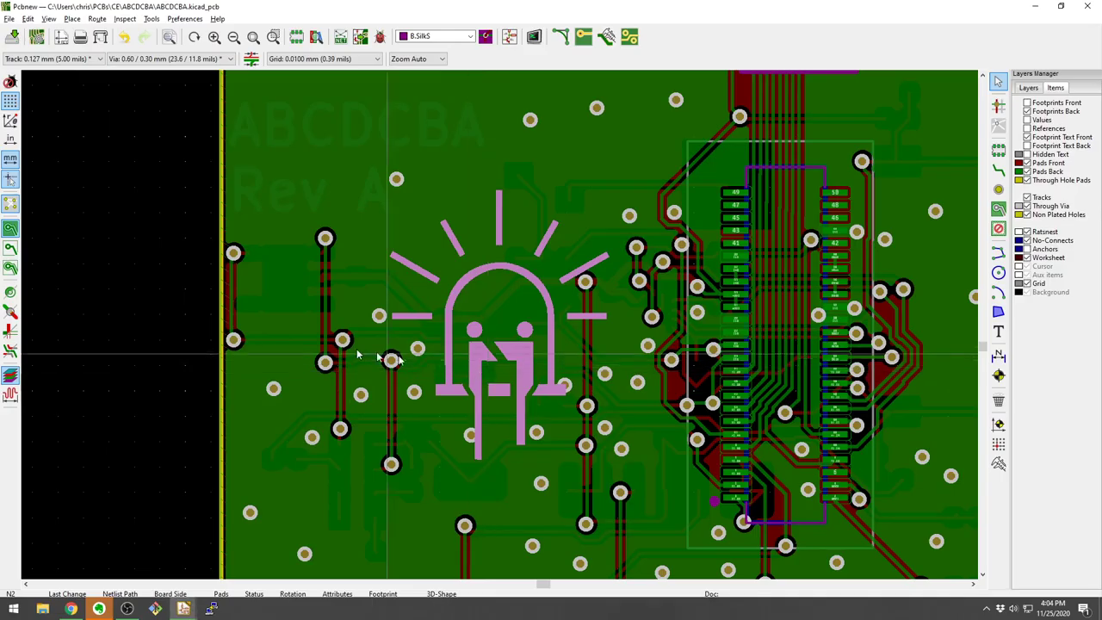
- Shift the logo footprint's Raspberry Pi 4 model X offset to -20 mm
{"action": "double_click", "coordinate": [509, 346]}
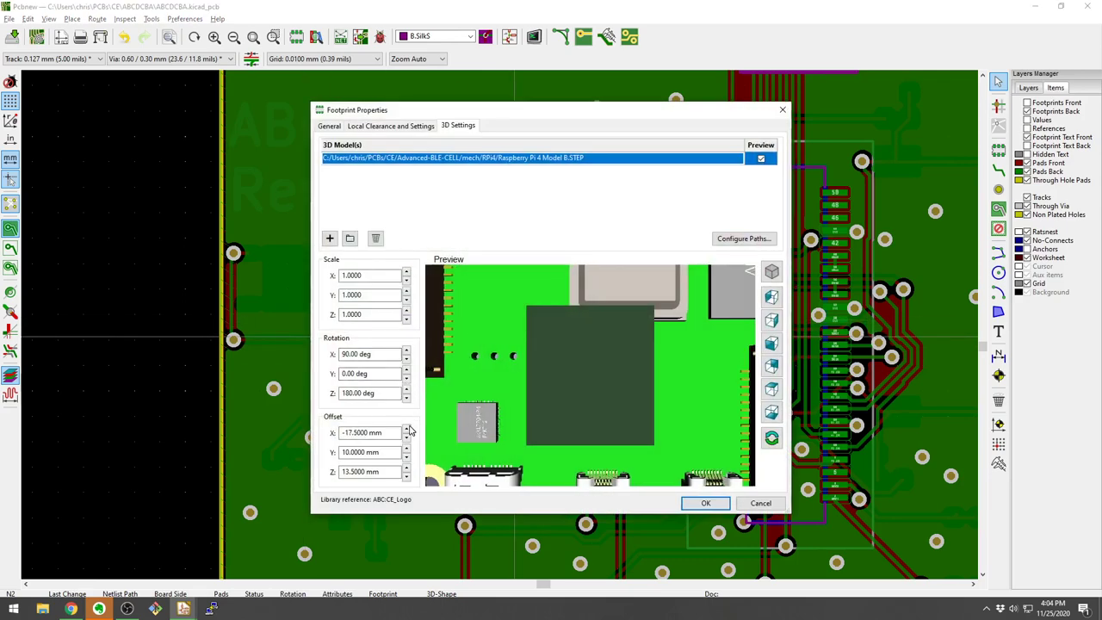
{"action": "left_click", "coordinate": [406, 430]}
{"action": "left_click", "coordinate": [406, 437]}
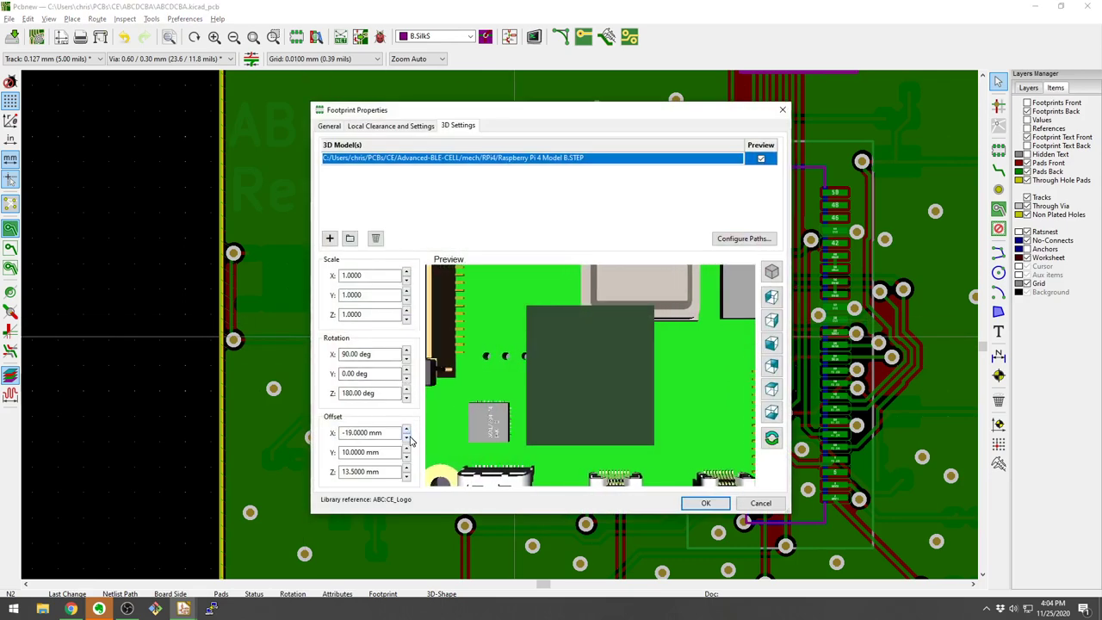
{"action": "left_click", "coordinate": [406, 436]}
{"action": "left_click", "coordinate": [703, 504]}
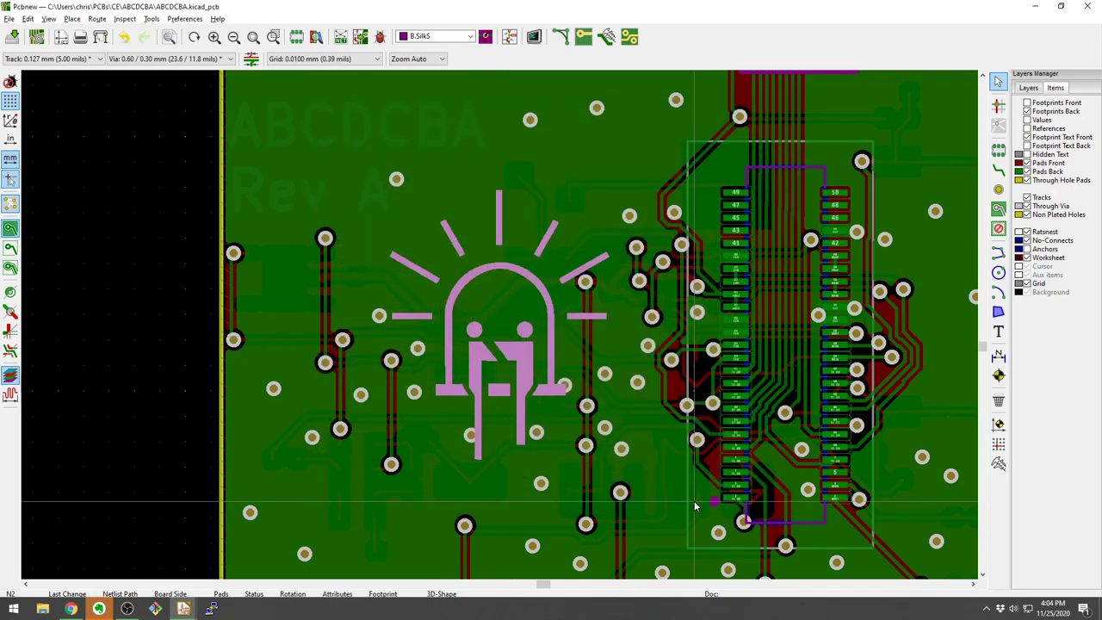
- Check the header alignment of the stacked boards in the 3D Viewer, keeping the -20 mm offset
{"action": "key", "text": "alt+Tab"}
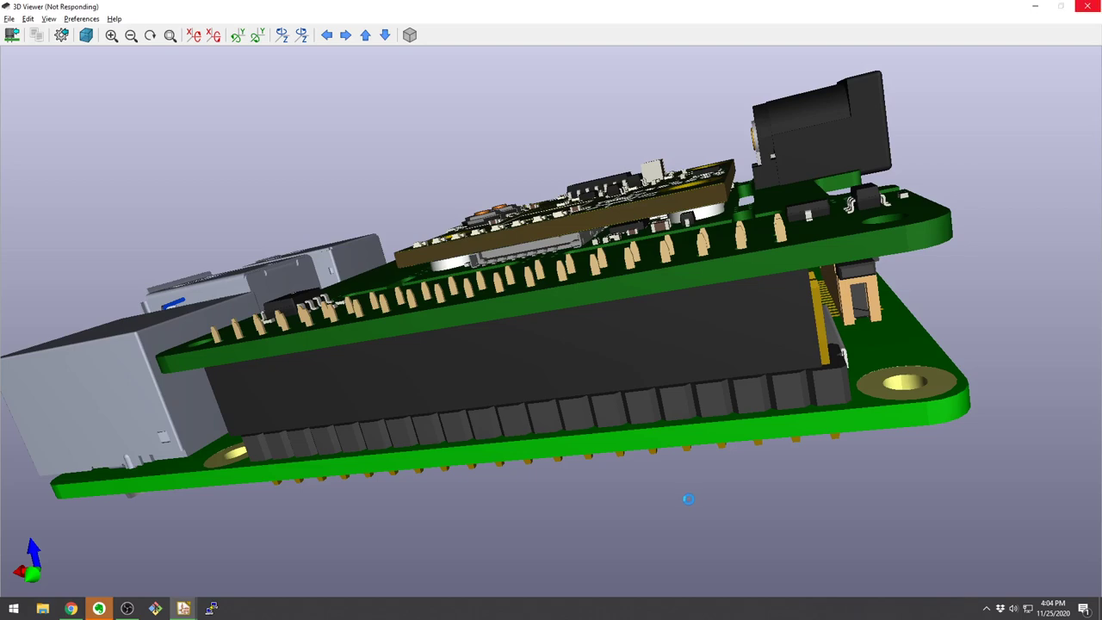
{"action": "left_click_drag", "start_coordinate": [690, 504], "coordinate": [694, 463]}
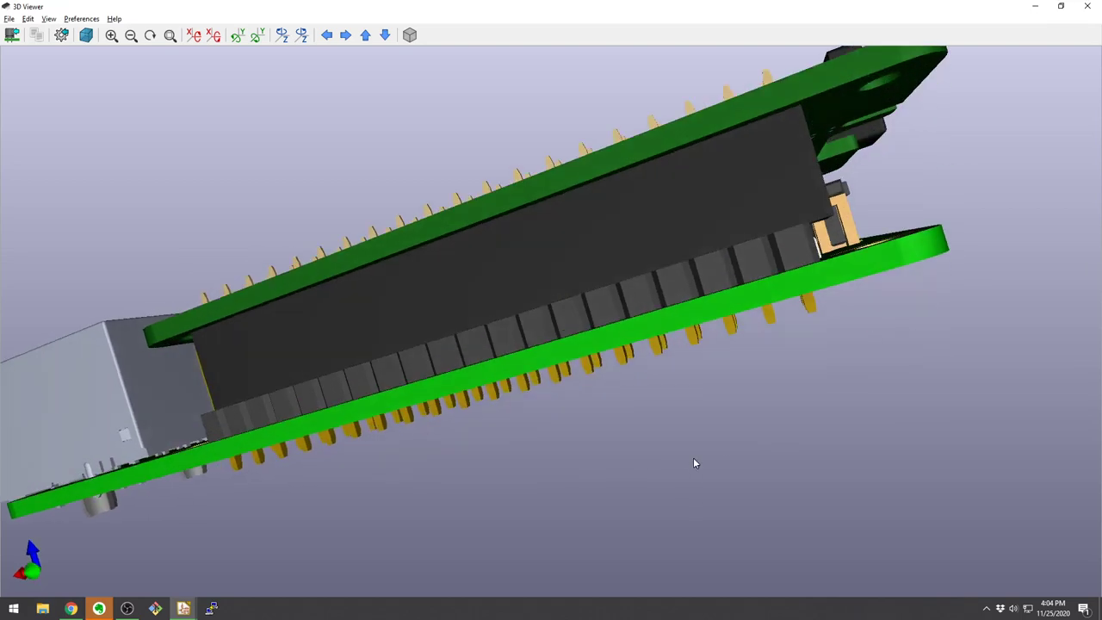
{"action": "key", "text": "alt+Tab"}
{"action": "double_click", "coordinate": [465, 398]}
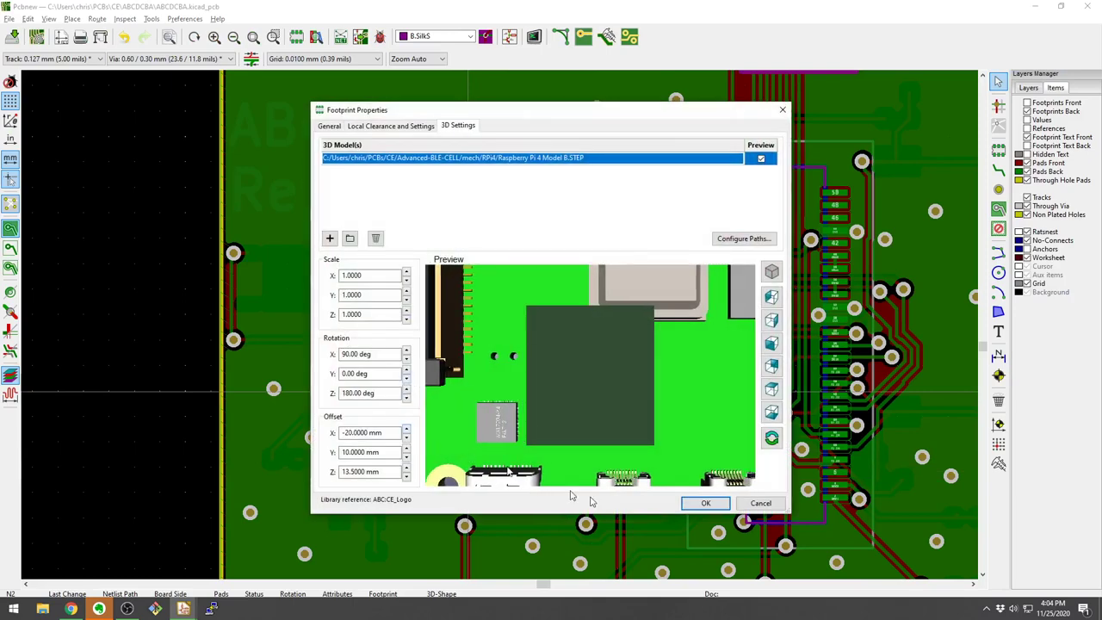
{"action": "left_click", "coordinate": [698, 503]}
{"action": "key", "text": "alt+Tab"}
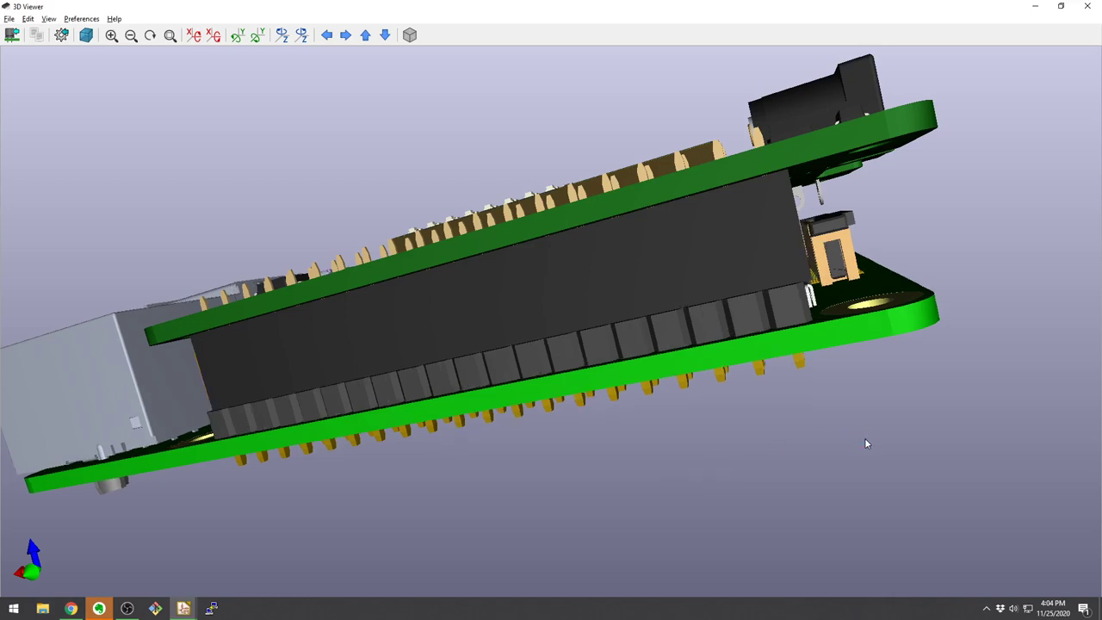
{"action": "left_click_drag", "start_coordinate": [864, 437], "coordinate": [856, 177]}
{"action": "left_click_drag", "start_coordinate": [403, 232], "coordinate": [512, 317]}
{"action": "scroll", "coordinate": [398, 248], "scroll_direction": "up", "scroll_amount": 1}
{"action": "scroll", "coordinate": [405, 297], "scroll_direction": "down", "scroll_amount": 1}
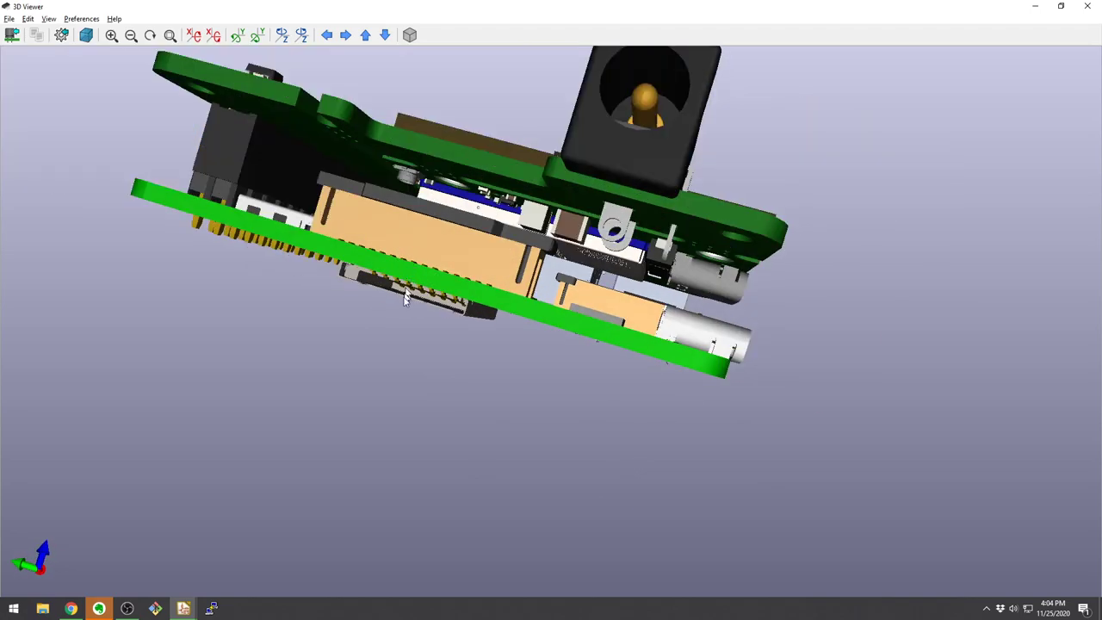
{"action": "left_click_drag", "start_coordinate": [405, 297], "coordinate": [348, 362]}
{"action": "left_click_drag", "start_coordinate": [440, 324], "coordinate": [560, 277]}
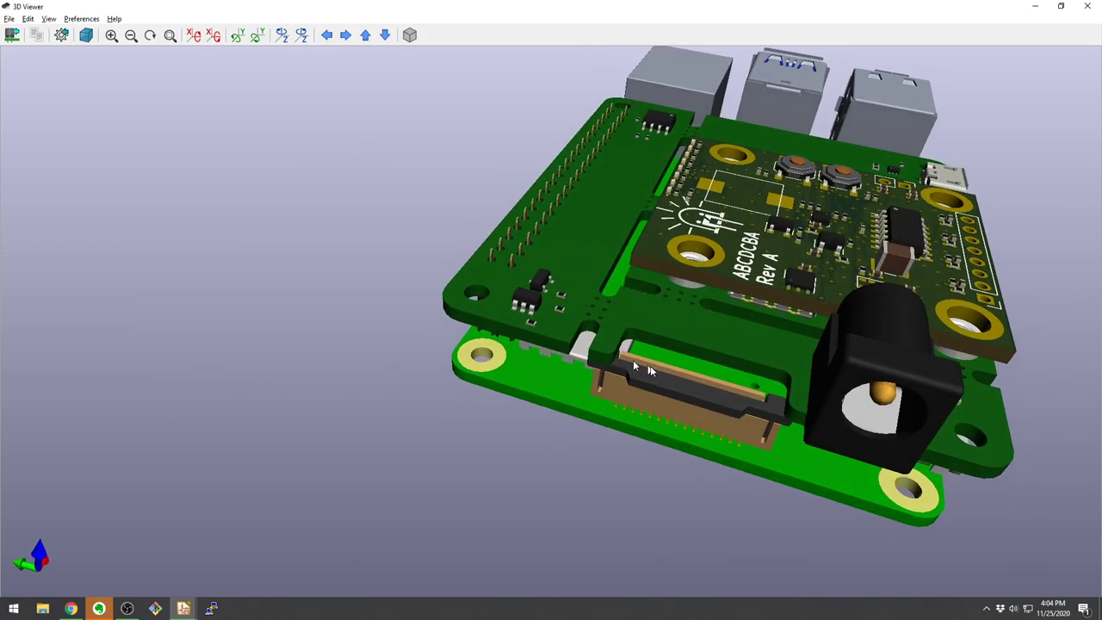
{"action": "left_click_drag", "start_coordinate": [635, 365], "coordinate": [786, 289]}
{"action": "scroll", "coordinate": [785, 276], "scroll_direction": "up", "scroll_amount": 5}
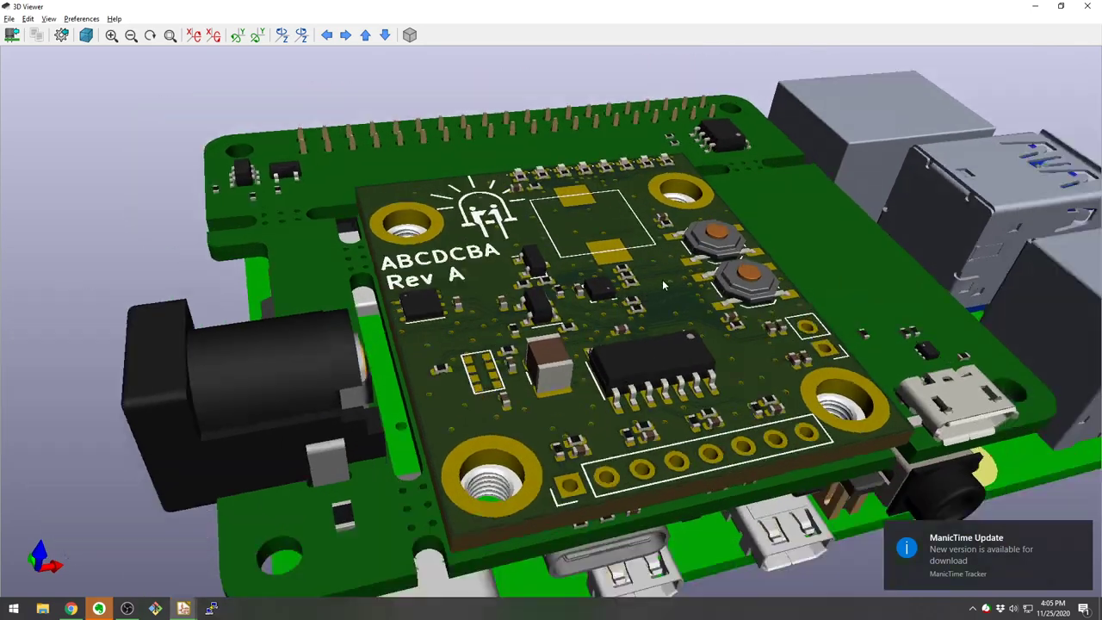
{"action": "scroll", "coordinate": [662, 279], "scroll_direction": "down", "scroll_amount": 4}
{"action": "left_click_drag", "start_coordinate": [596, 329], "coordinate": [520, 341]}
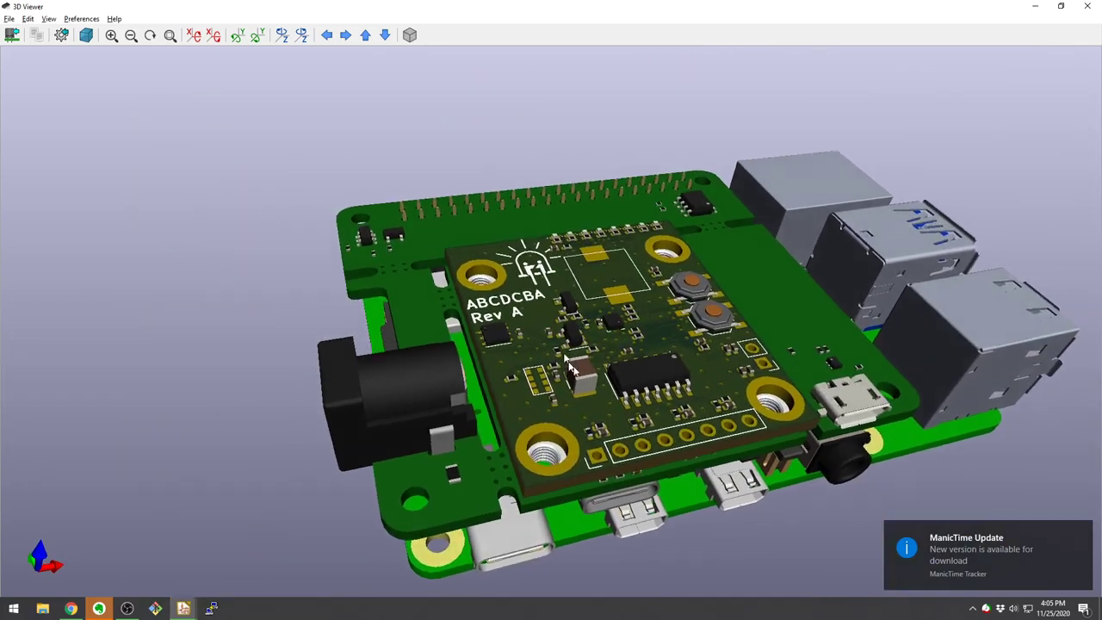
{"action": "scroll", "coordinate": [670, 331], "scroll_direction": "up", "scroll_amount": 3}
{"action": "scroll", "coordinate": [599, 339], "scroll_direction": "down", "scroll_amount": 3}
{"action": "left_click_drag", "start_coordinate": [600, 340], "coordinate": [617, 423]}
{"action": "scroll", "coordinate": [616, 283], "scroll_direction": "up", "scroll_amount": 3}
{"action": "left_click_drag", "start_coordinate": [545, 438], "coordinate": [486, 393]}
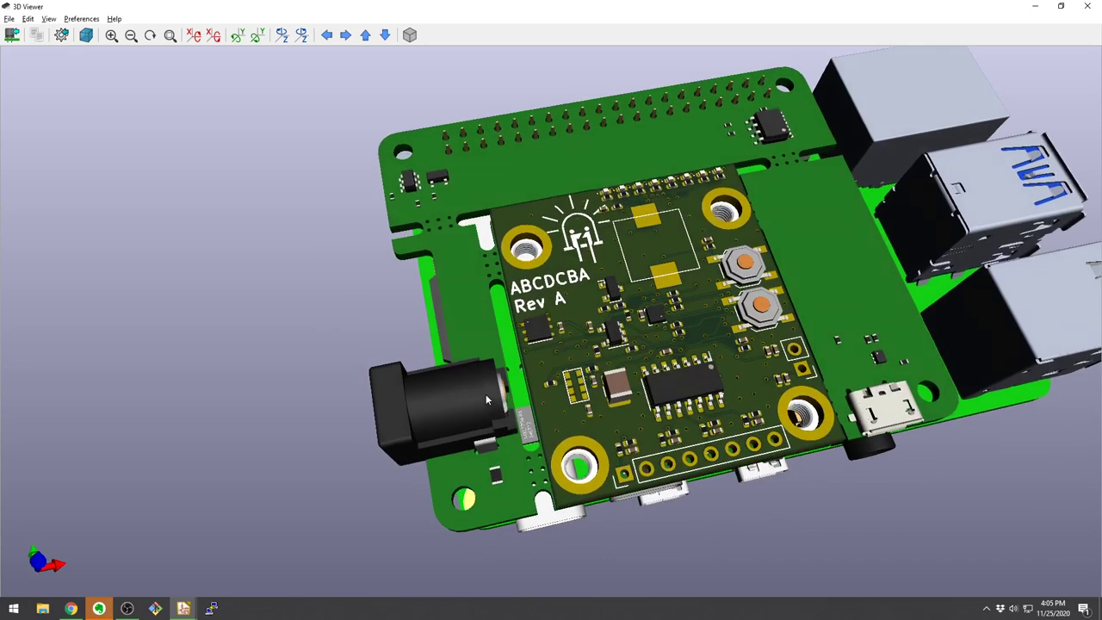
{"action": "scroll", "coordinate": [486, 394], "scroll_direction": "down", "scroll_amount": 4}
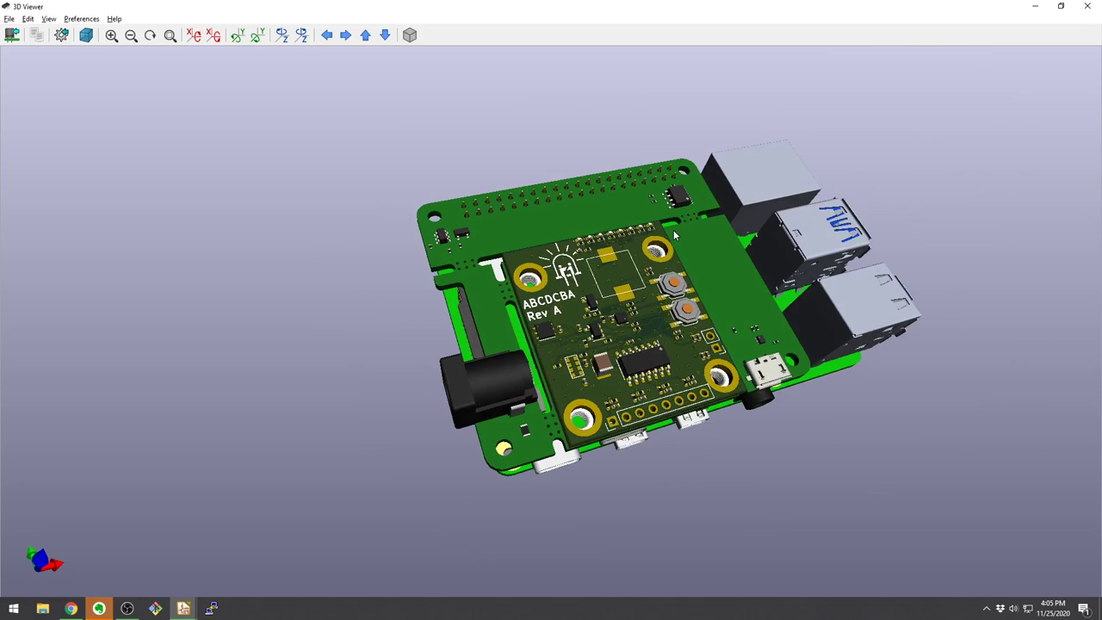
{"action": "left_click_drag", "start_coordinate": [517, 181], "coordinate": [624, 255]}
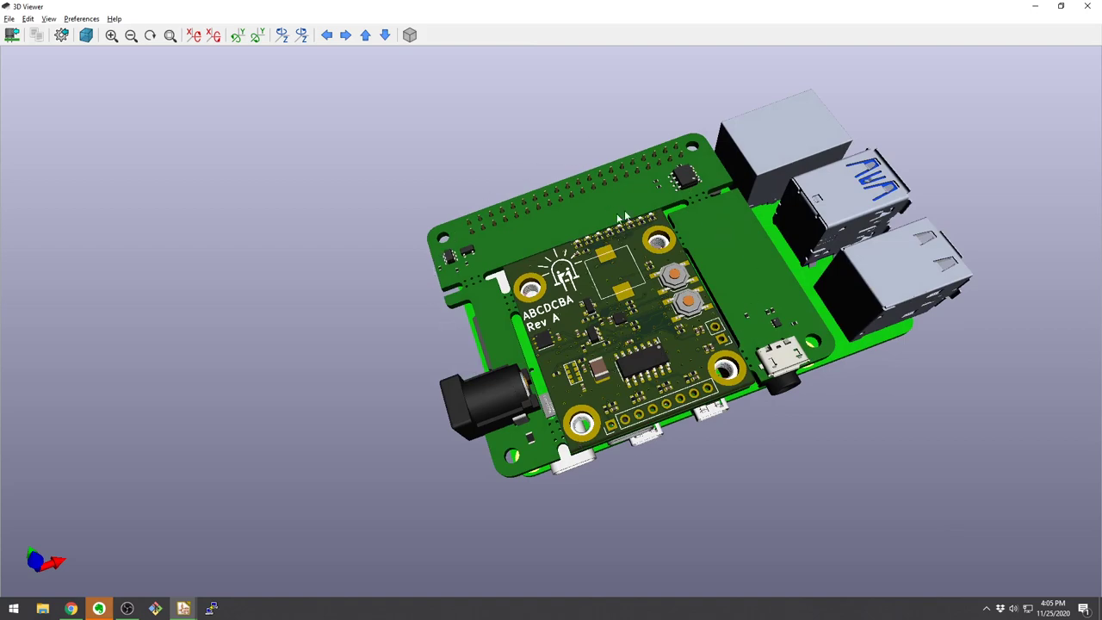
{"action": "left_click_drag", "start_coordinate": [751, 276], "coordinate": [664, 264]}
{"action": "scroll", "coordinate": [642, 277], "scroll_direction": "up", "scroll_amount": 2}
{"action": "scroll", "coordinate": [620, 291], "scroll_direction": "down", "scroll_amount": 2}
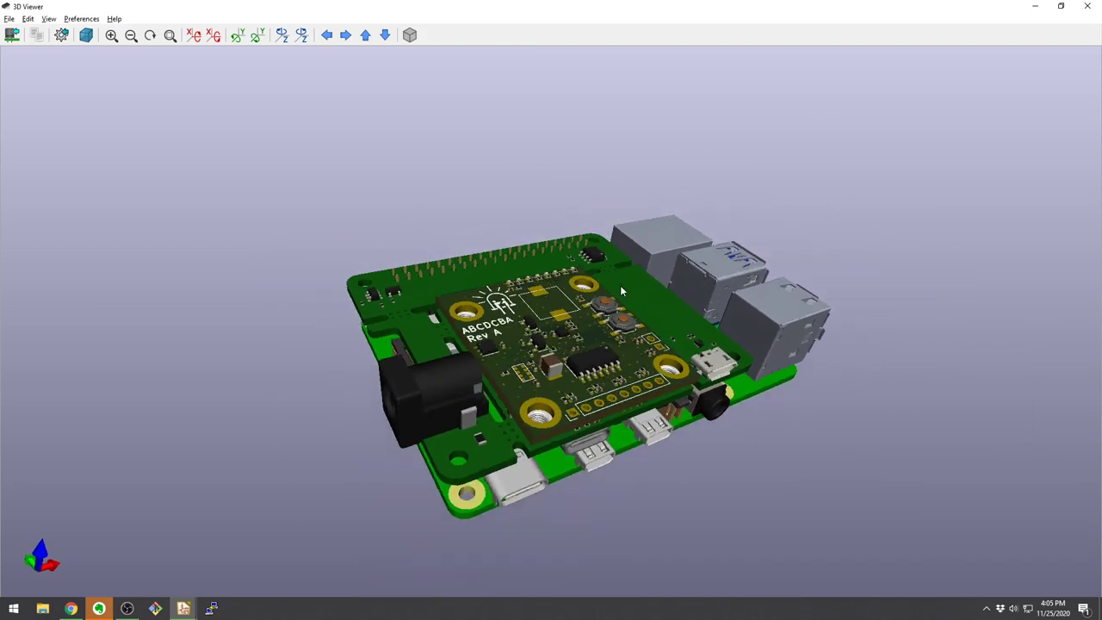
{"action": "scroll", "coordinate": [620, 293], "scroll_direction": "up", "scroll_amount": 1}
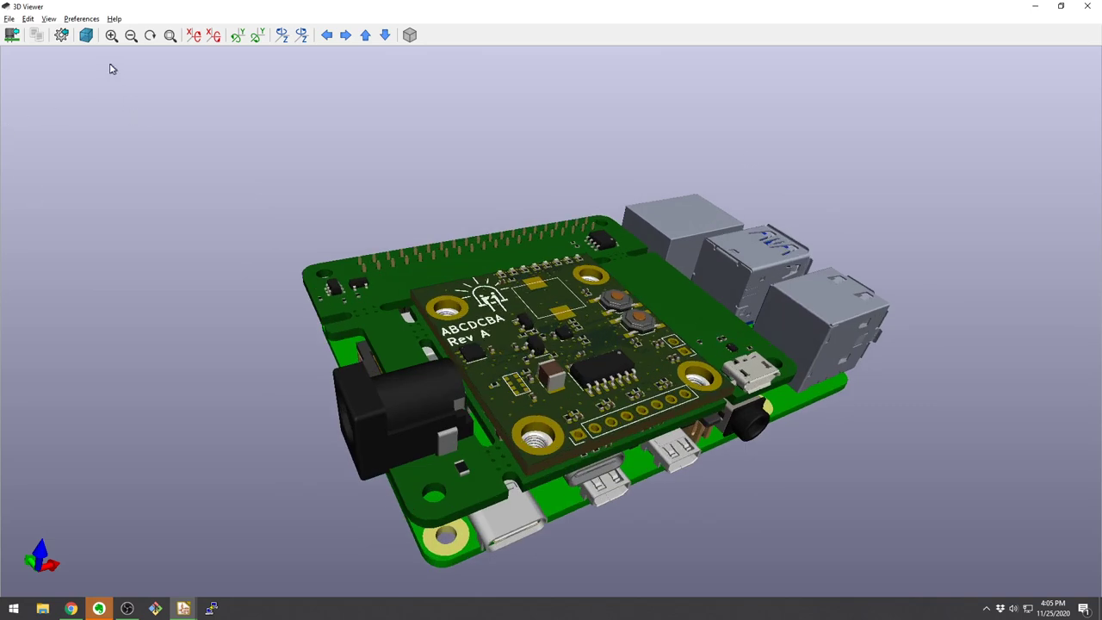